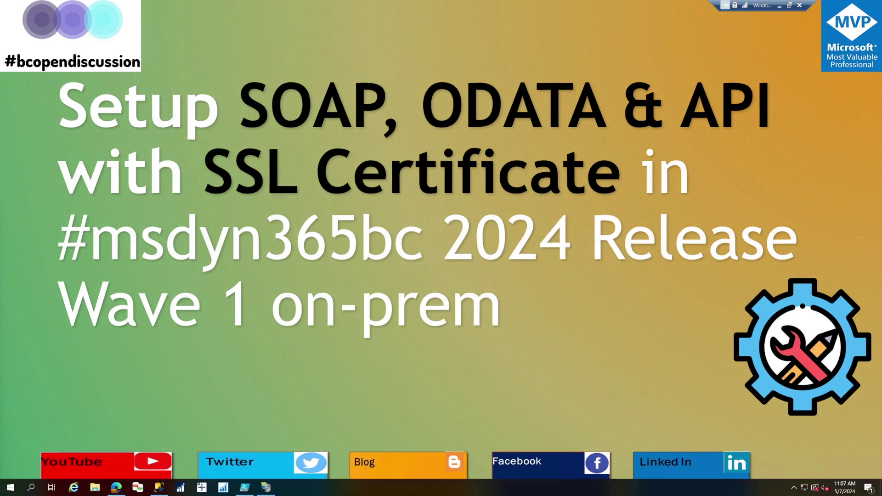
Step: Switch to Windows PowerShell ISE and enlarge the script pane above the console
{"action": "left_click", "coordinate": [117, 489]}
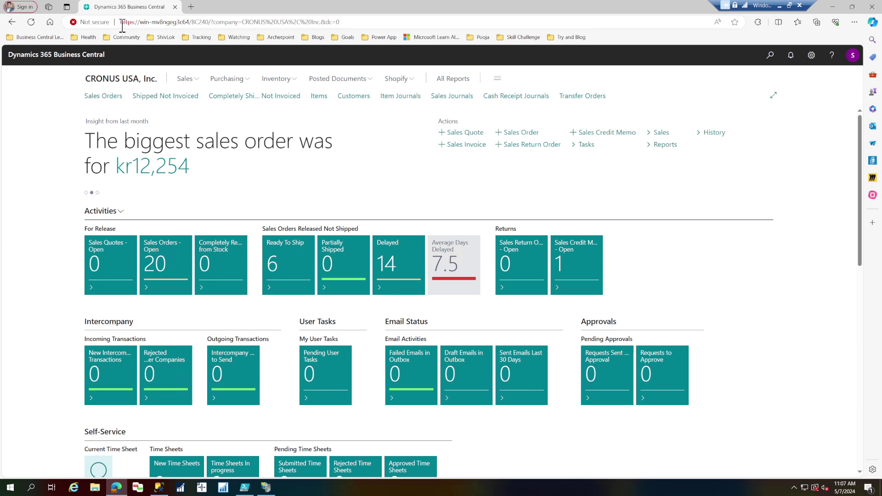
{"action": "left_click", "coordinate": [245, 487]}
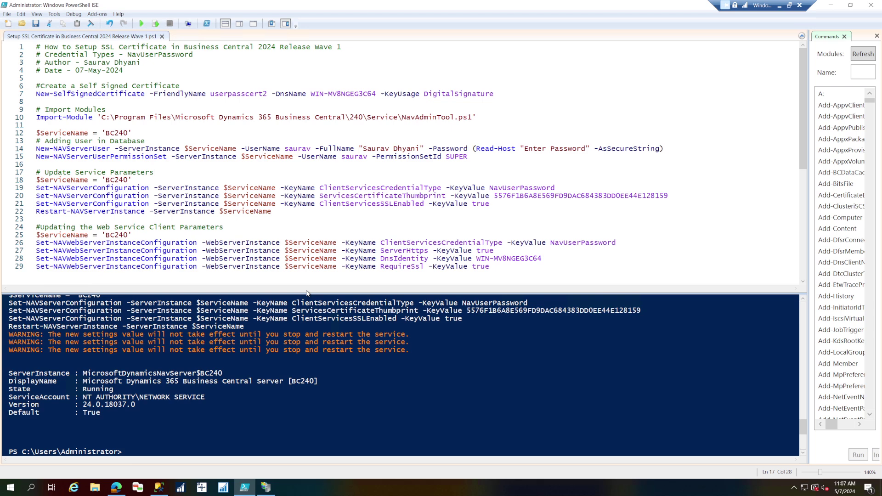
{"action": "left_click_drag", "start_coordinate": [310, 293], "coordinate": [310, 309]}
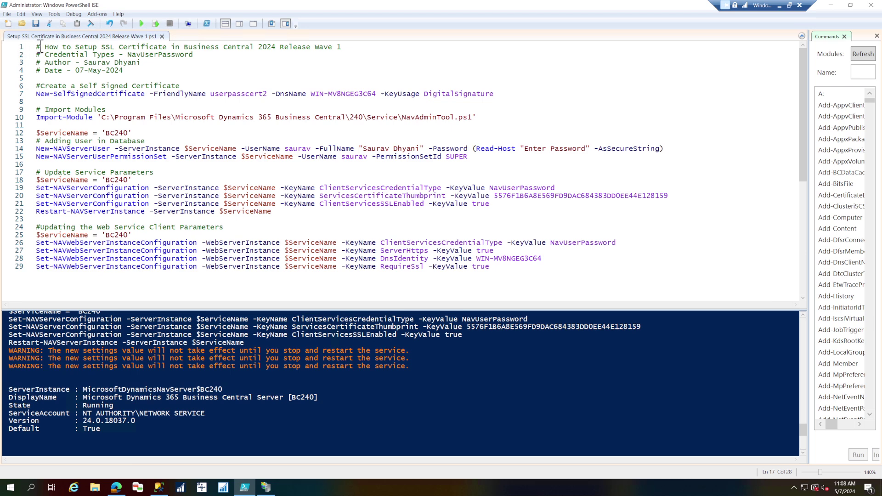
Step: Create a new script and copy the Import Modules comment and NavAdminTool.ps1 import line into it from the SSL certificate setup script
{"action": "left_click", "coordinate": [8, 23]}
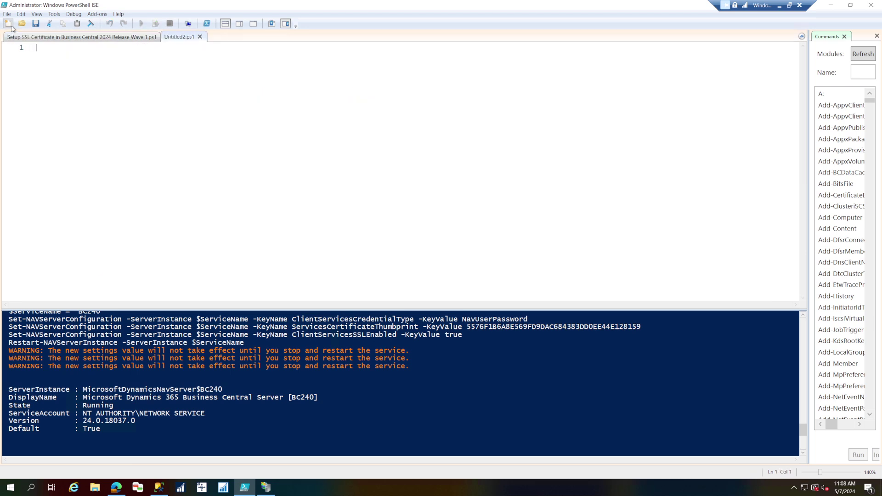
{"action": "left_click", "coordinate": [90, 39]}
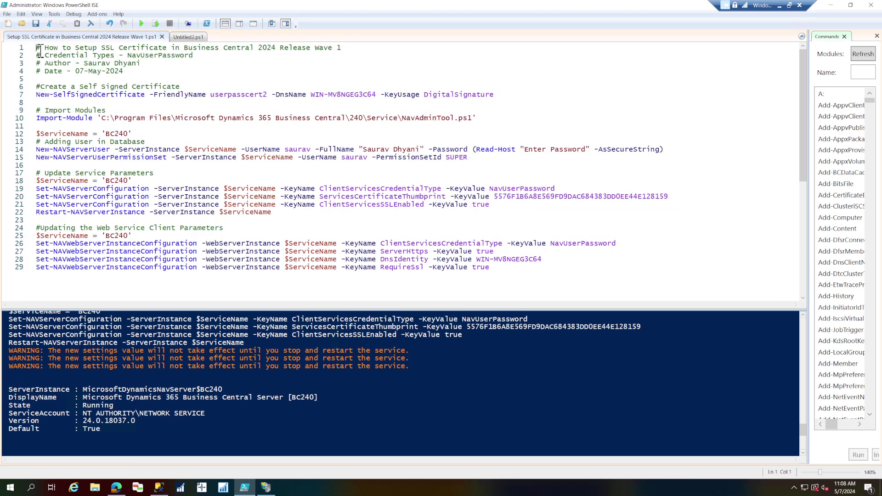
{"action": "left_click_drag", "start_coordinate": [37, 110], "coordinate": [143, 125]}
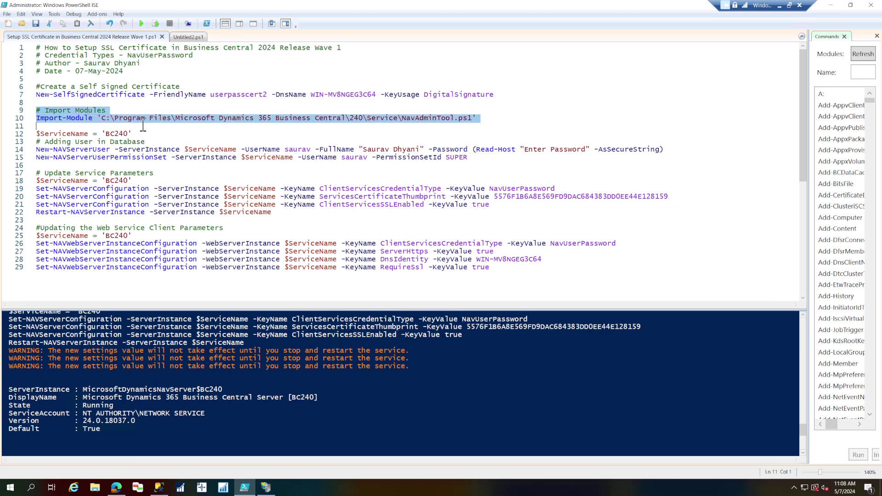
{"action": "key", "text": "ctrl+c"}
{"action": "left_click", "coordinate": [188, 37]}
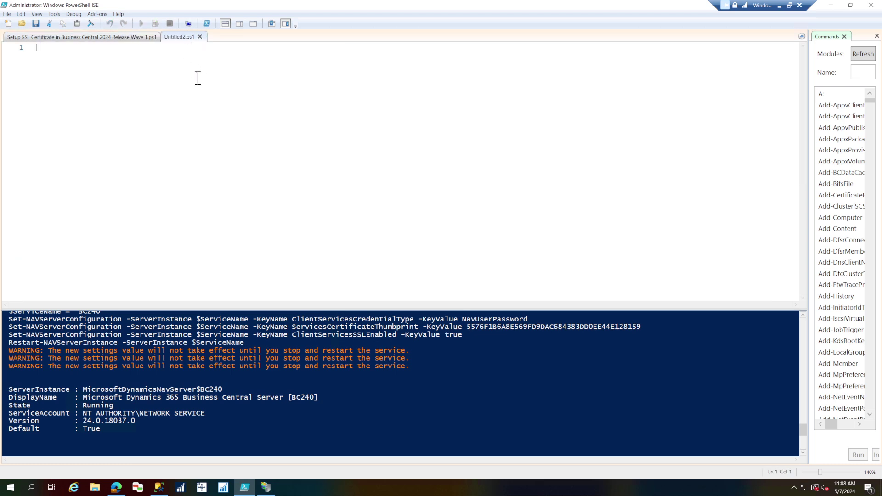
{"action": "key", "text": "ctrl+v"}
{"action": "left_click", "coordinate": [212, 55]}
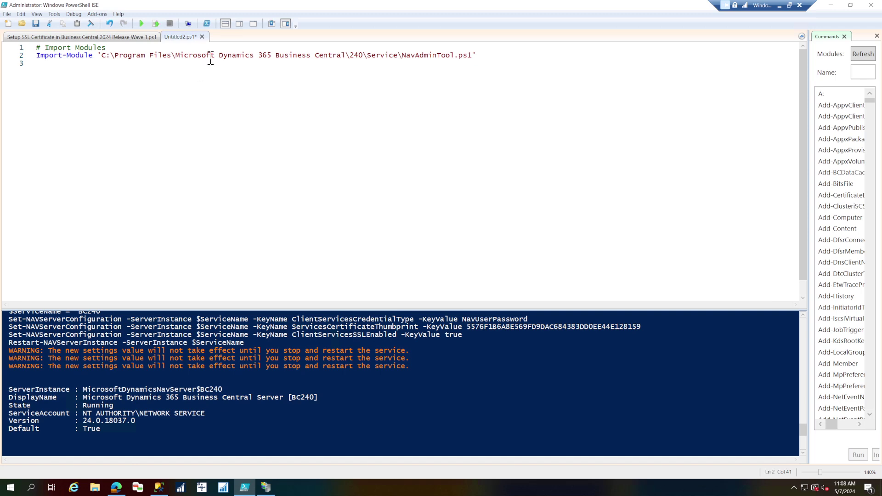
Step: Switch to Business Central in the browser, search for "web ser" and open the Web Services list
{"action": "left_click", "coordinate": [120, 488]}
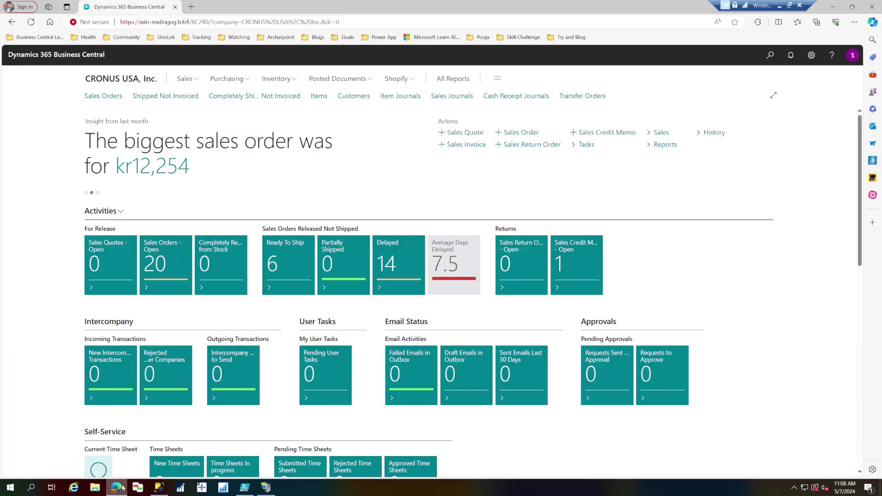
{"action": "left_click", "coordinate": [765, 57]}
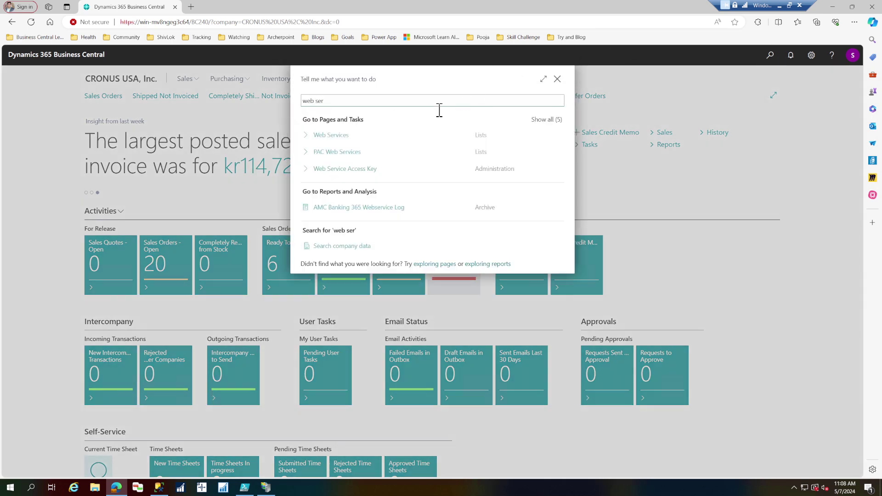
{"action": "left_click", "coordinate": [352, 141]}
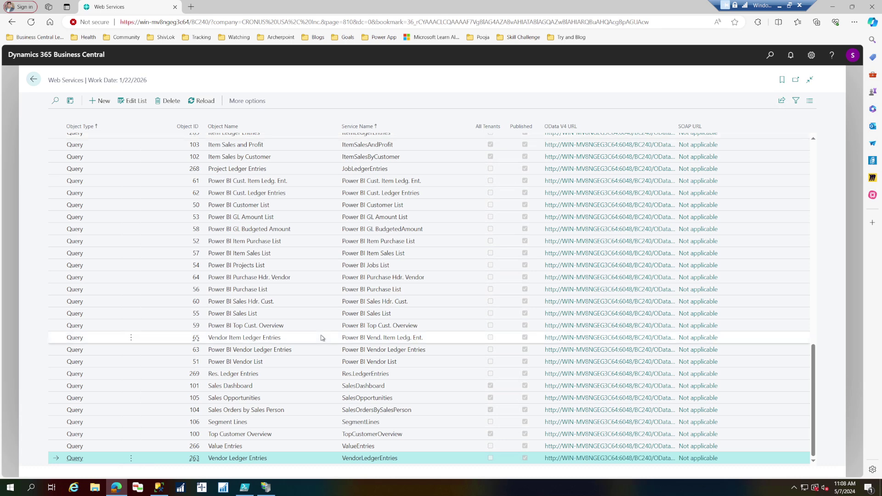
Step: Examine the OData V4 and SOAP URLs of the page and query entries in the Web Services list
{"action": "scroll", "coordinate": [321, 338], "scroll_direction": "up", "scroll_amount": 15}
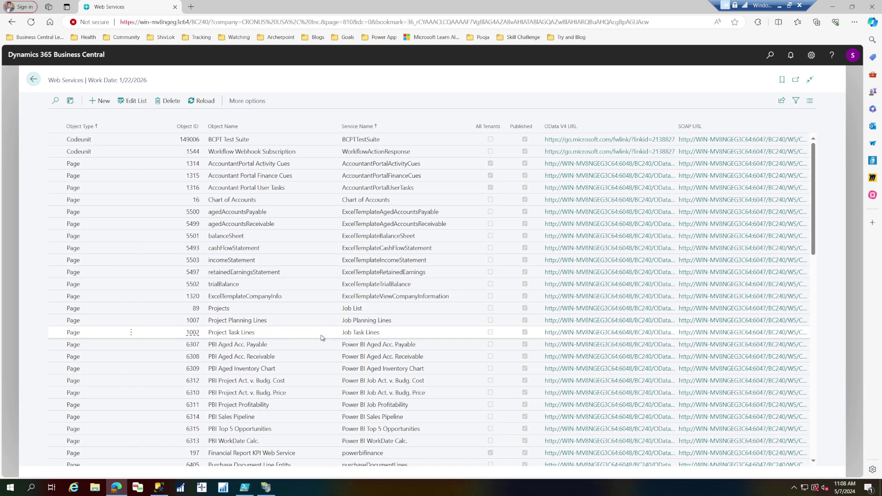
{"action": "scroll", "coordinate": [322, 338], "scroll_direction": "down", "scroll_amount": 15}
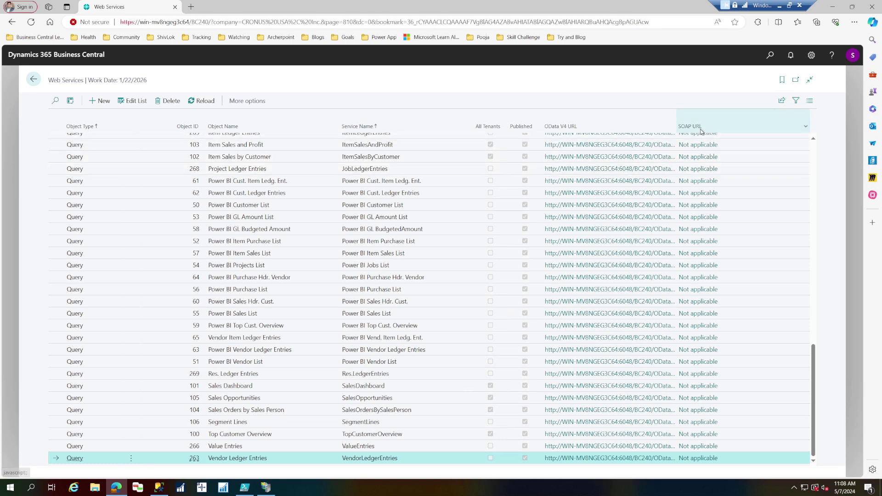
{"action": "scroll", "coordinate": [694, 313], "scroll_direction": "up", "scroll_amount": 10}
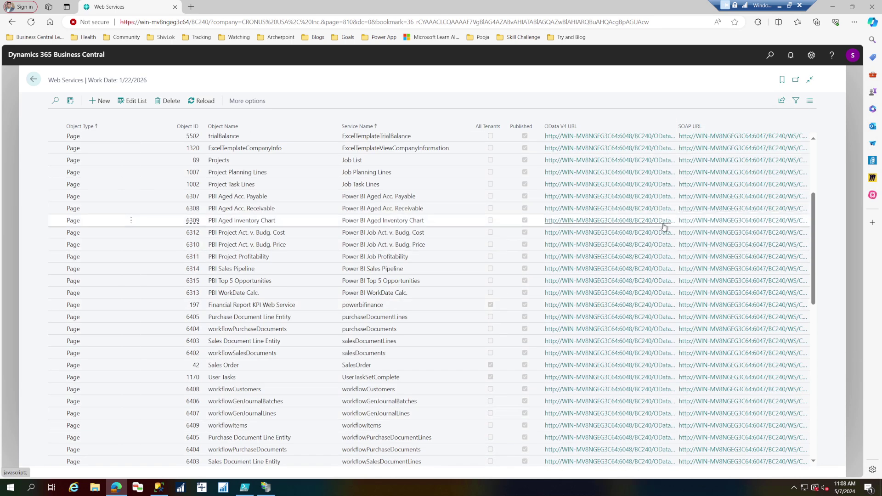
{"action": "scroll", "coordinate": [623, 229], "scroll_direction": "down", "scroll_amount": 10}
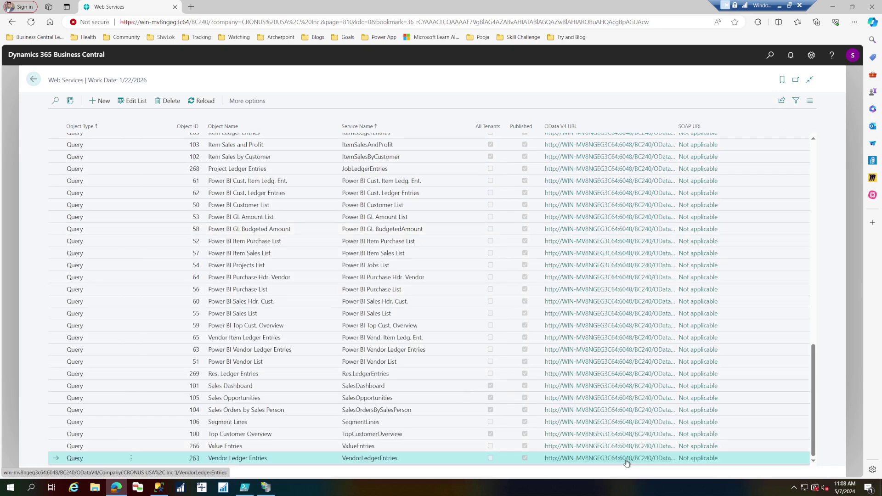
{"action": "scroll", "coordinate": [626, 459], "scroll_direction": "up", "scroll_amount": 5}
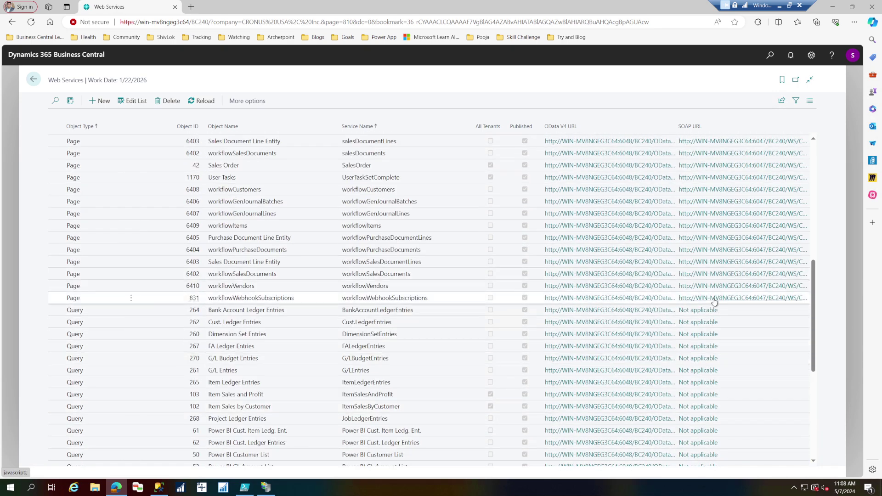
{"action": "scroll", "coordinate": [587, 369], "scroll_direction": "down", "scroll_amount": 5}
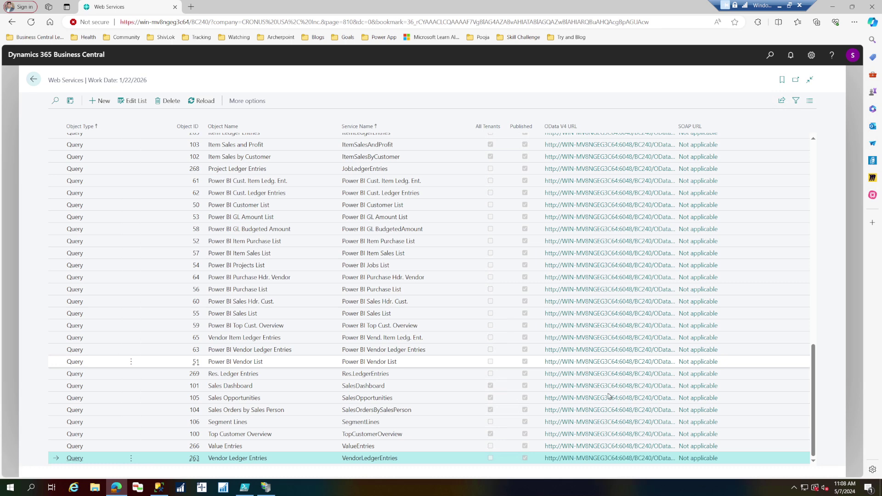
Step: Test the OData V4 URL of Vendor Ledger Entries, reload the page and close its browser tab
{"action": "left_click", "coordinate": [606, 459]}
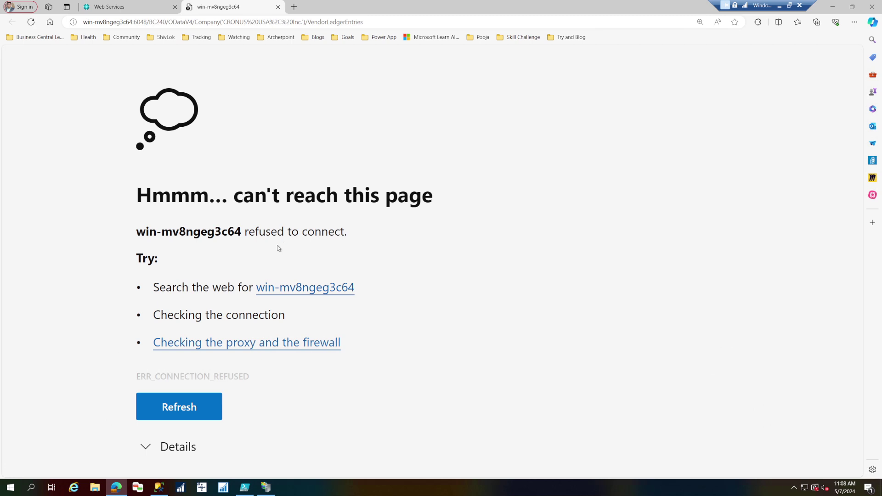
{"action": "double_click", "coordinate": [291, 232]}
{"action": "key", "text": "F5"}
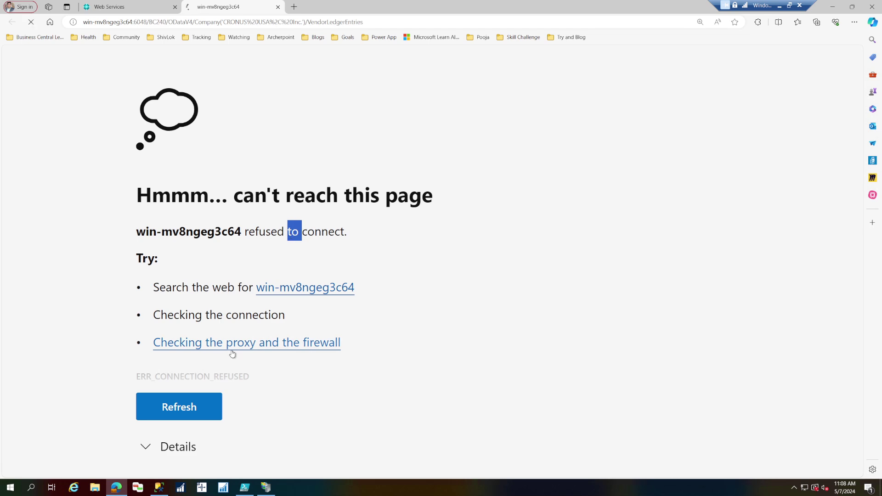
{"action": "left_click", "coordinate": [278, 6]}
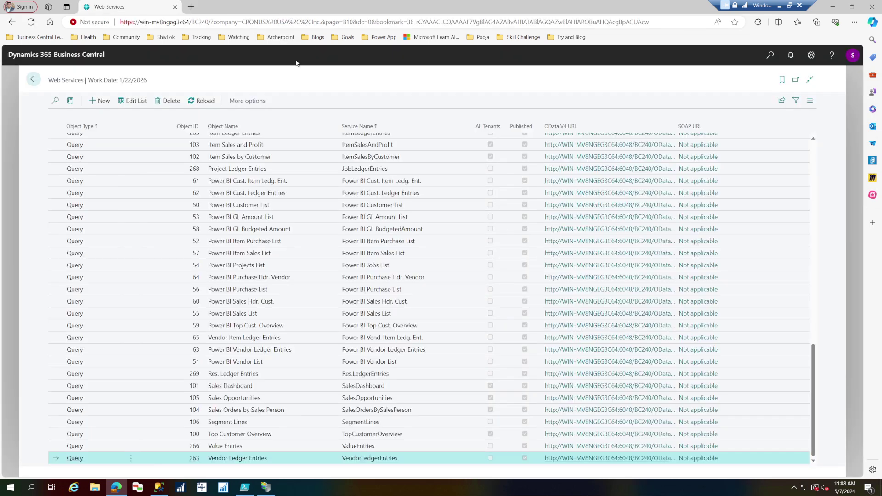
Step: Switch back to PowerShell ISE and open the recent CustomSettings.config file of the Business Central 240 service
{"action": "left_click", "coordinate": [245, 489]}
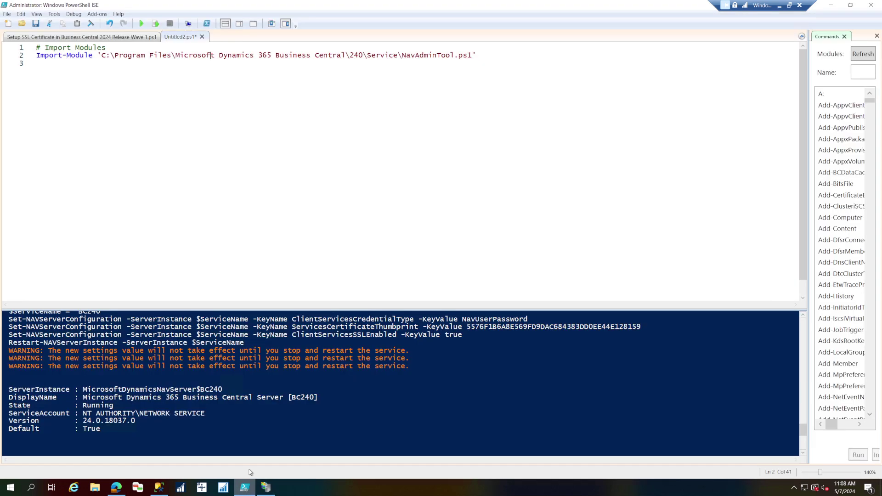
{"action": "left_click", "coordinate": [6, 15]}
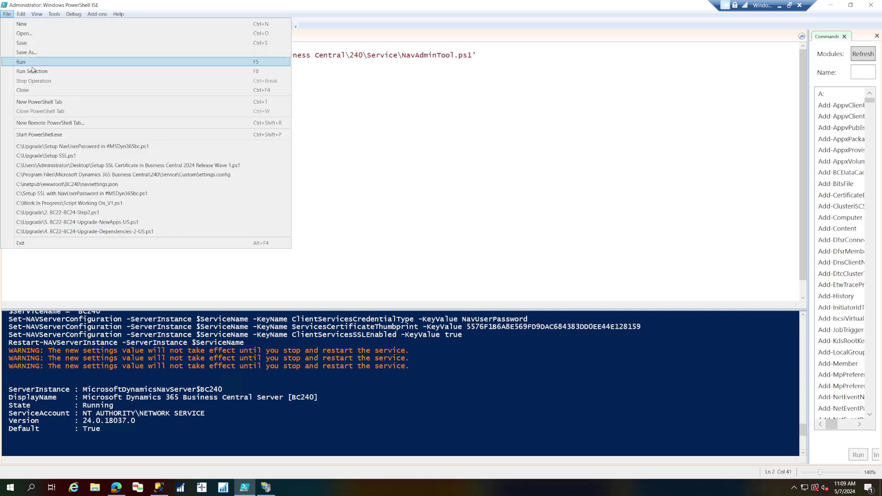
{"action": "left_click", "coordinate": [51, 176]}
{"action": "left_click", "coordinate": [348, 147]}
Step: Examine the SOAP and OData port settings and the service and SSL keys following them in CustomSettings.config
{"action": "scroll", "coordinate": [348, 147], "scroll_direction": "down", "scroll_amount": 11}
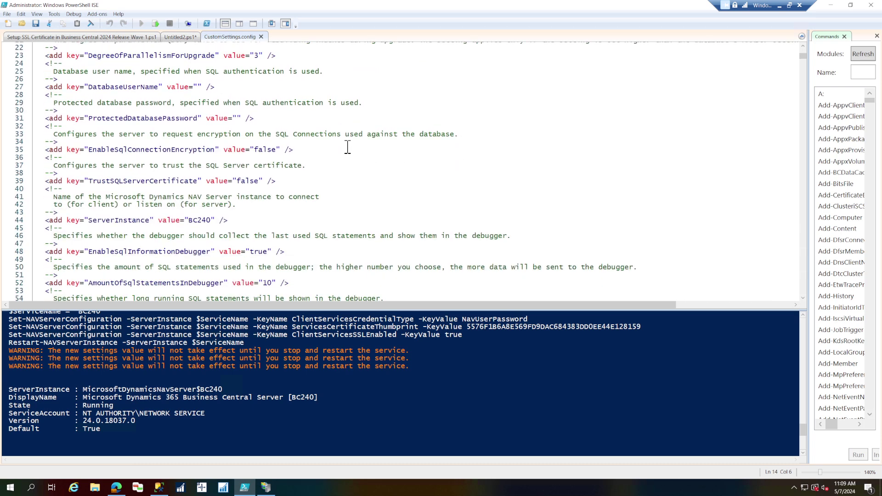
{"action": "scroll", "coordinate": [353, 141], "scroll_direction": "down", "scroll_amount": 6}
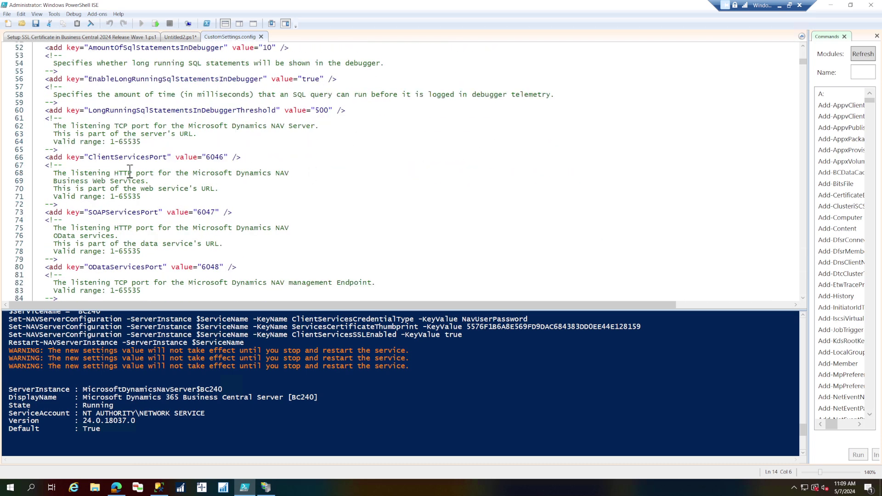
{"action": "left_click_drag", "start_coordinate": [115, 205], "coordinate": [199, 282]}
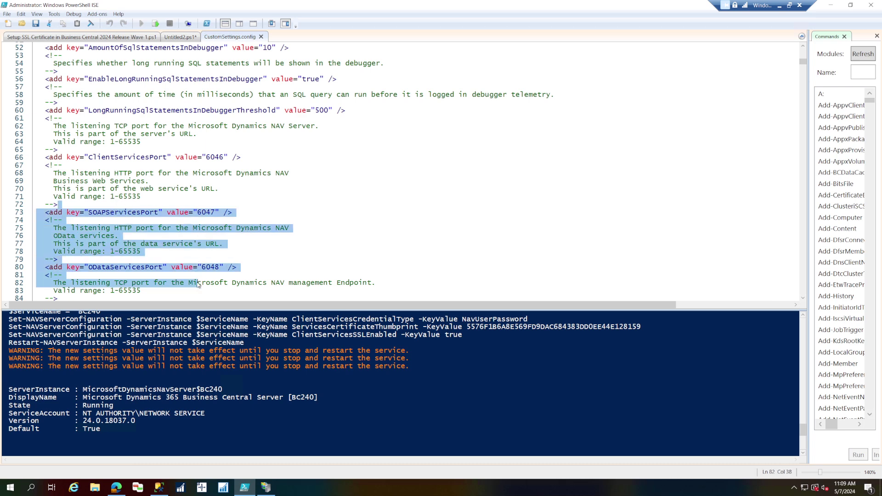
{"action": "scroll", "coordinate": [199, 282], "scroll_direction": "down", "scroll_amount": 3}
{"action": "scroll", "coordinate": [199, 282], "scroll_direction": "down", "scroll_amount": 6}
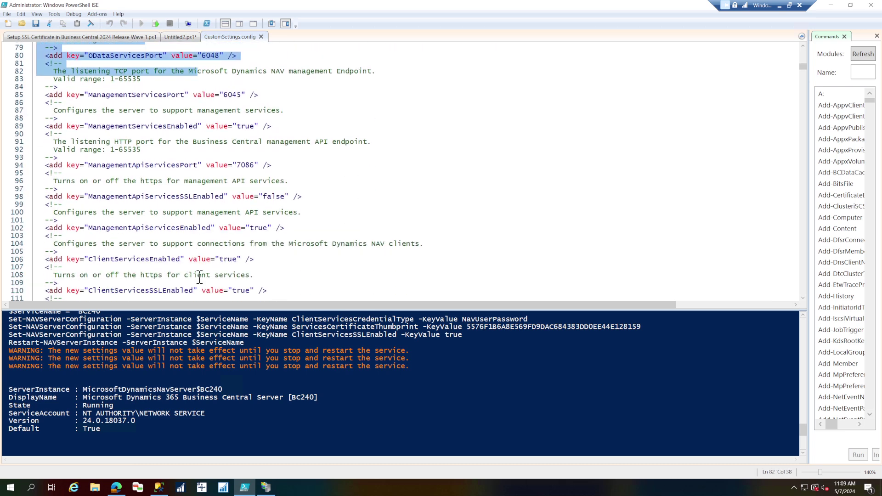
{"action": "scroll", "coordinate": [200, 279], "scroll_direction": "down", "scroll_amount": 7}
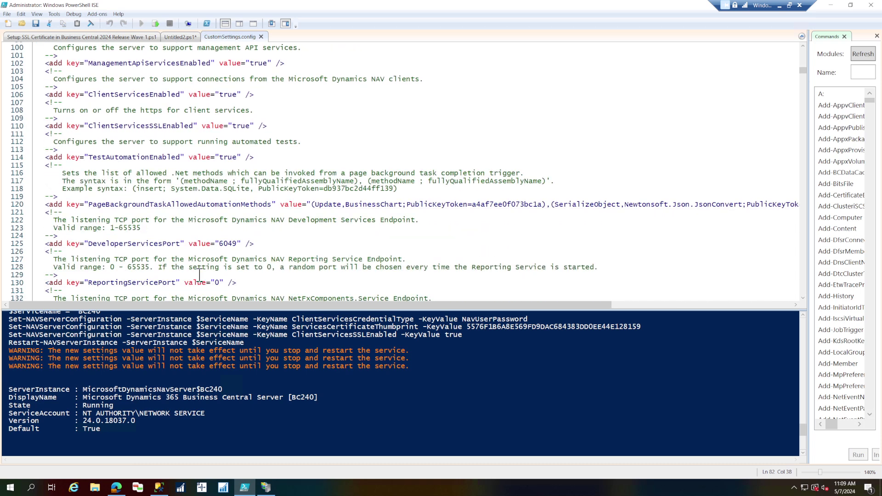
{"action": "scroll", "coordinate": [200, 275], "scroll_direction": "down", "scroll_amount": 3}
{"action": "scroll", "coordinate": [199, 276], "scroll_direction": "down", "scroll_amount": 6}
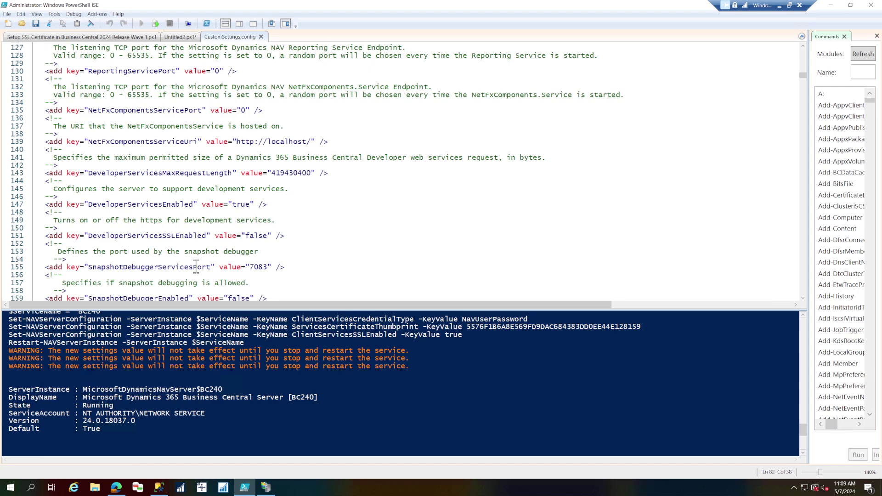
{"action": "scroll", "coordinate": [196, 266], "scroll_direction": "down", "scroll_amount": 4}
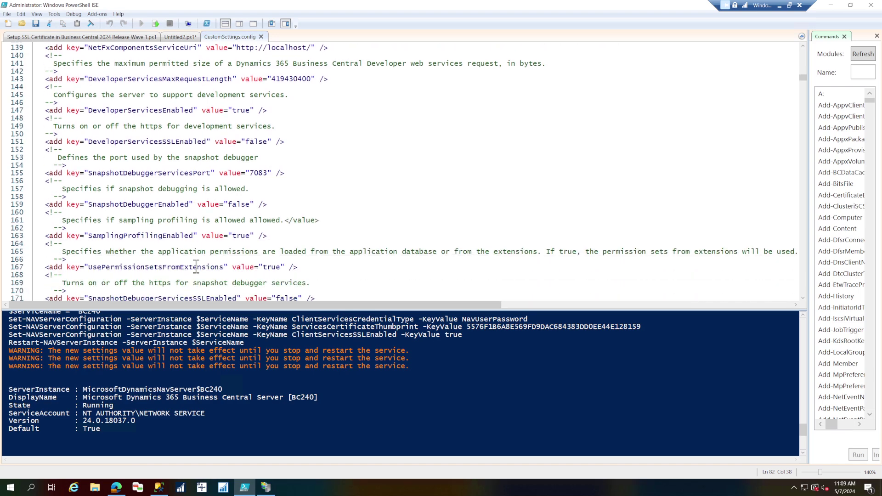
{"action": "scroll", "coordinate": [204, 184], "scroll_direction": "up", "scroll_amount": 20}
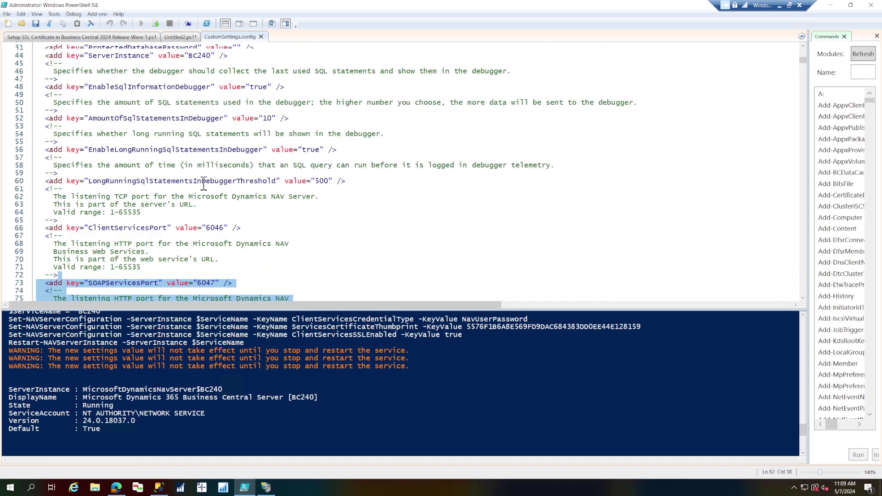
{"action": "scroll", "coordinate": [203, 184], "scroll_direction": "up", "scroll_amount": 2}
Step: Search CustomSettings.config for "soap" up to the SOAP web services setting and select the SOAPServicesEnabled key name
{"action": "left_click", "coordinate": [283, 85]}
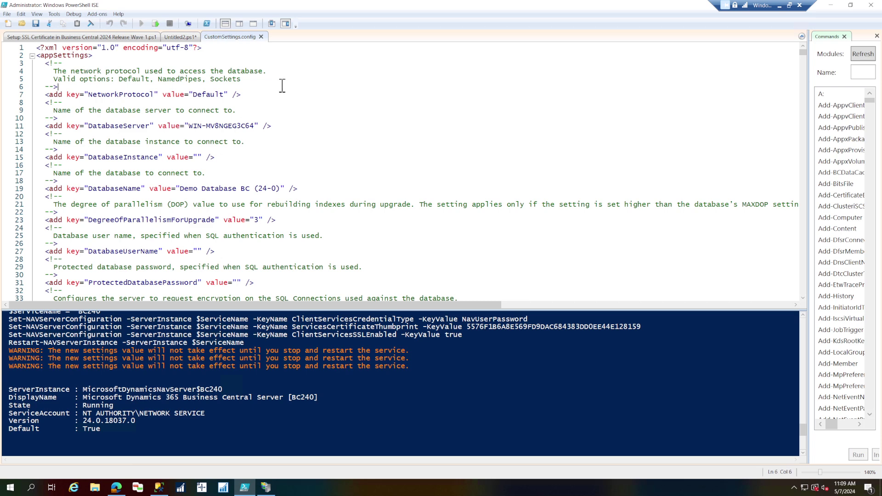
{"action": "key", "text": "ctrl+f"}
{"action": "type", "text": "soap"}
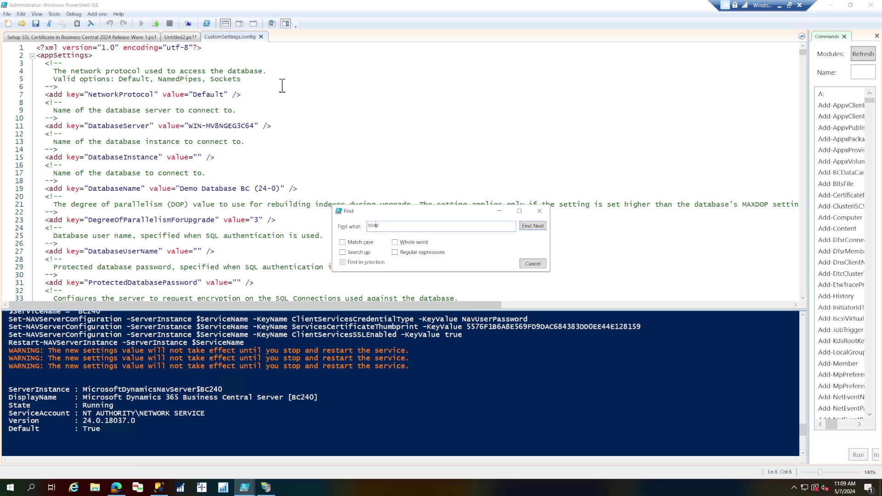
{"action": "key", "text": "Return"}
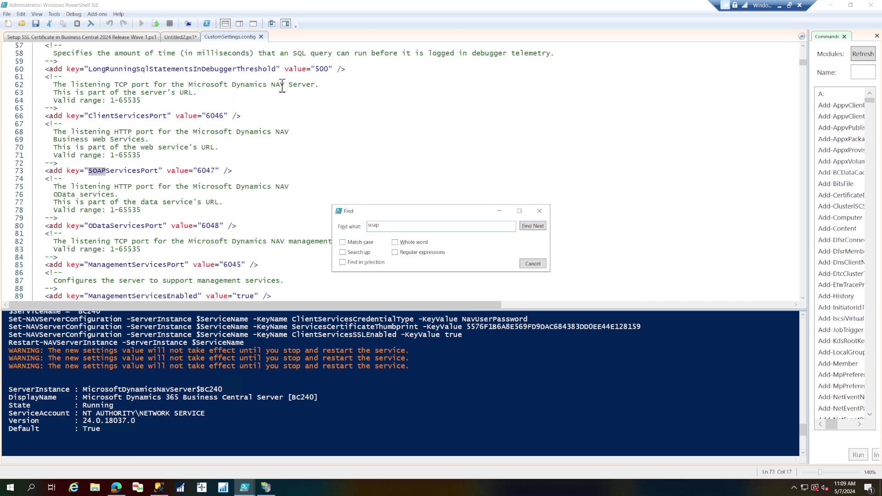
{"action": "key", "text": "Return"}
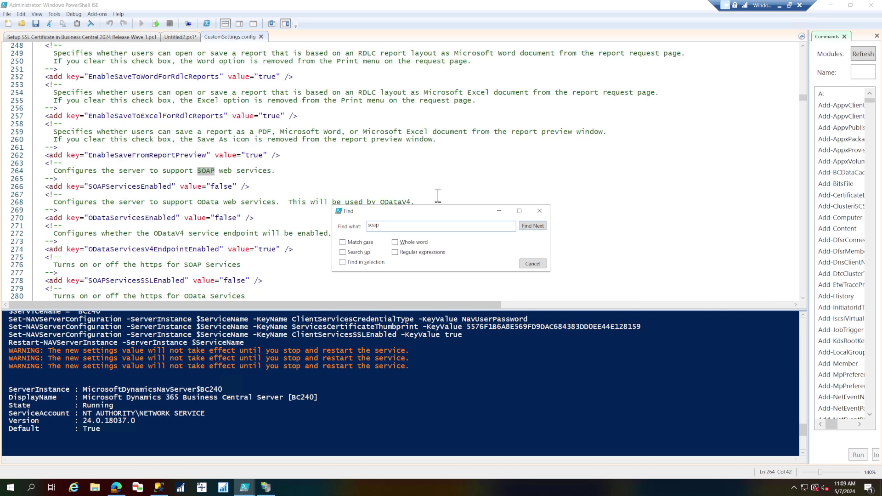
{"action": "left_click", "coordinate": [536, 213]}
{"action": "double_click", "coordinate": [139, 189]}
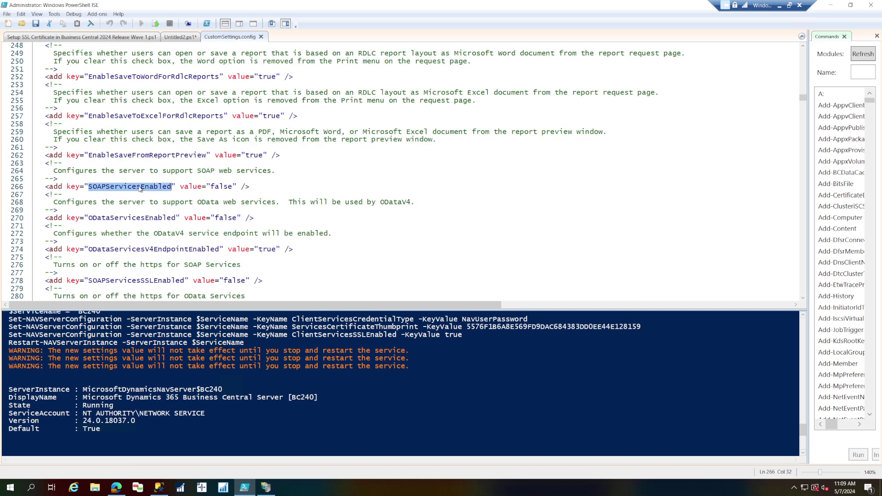
Step: Examine the SOAPServicesEnabled, ODataServicesEnabled and ODataServicesV4EndpointEnabled settings in CustomSettings.config and copy the SOAPServicesEnabled key name
{"action": "double_click", "coordinate": [144, 219]}
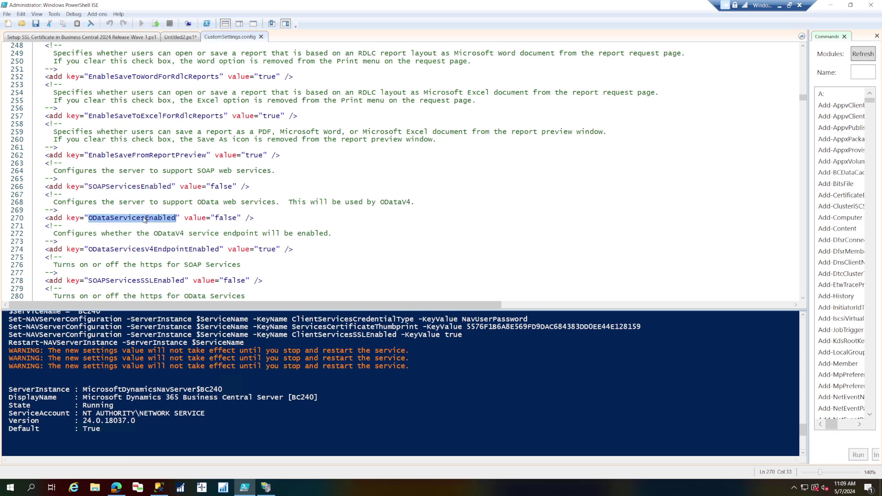
{"action": "double_click", "coordinate": [144, 189]}
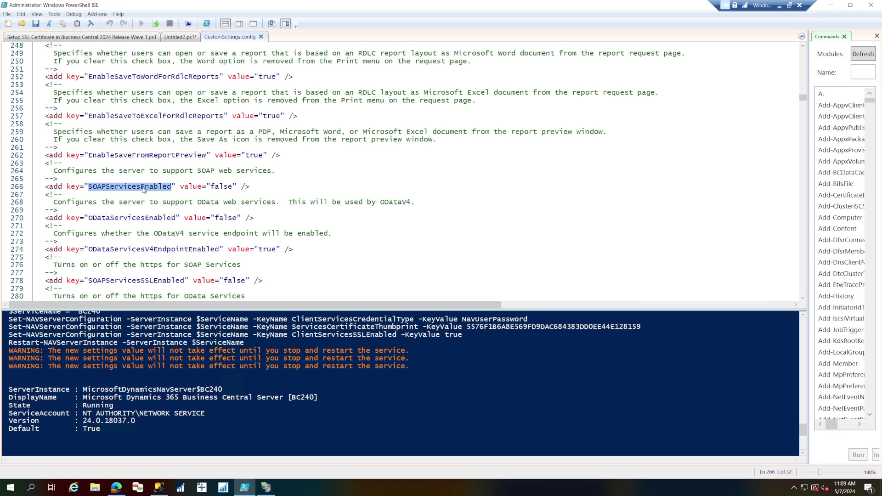
{"action": "double_click", "coordinate": [150, 218]}
{"action": "left_click", "coordinate": [147, 250]}
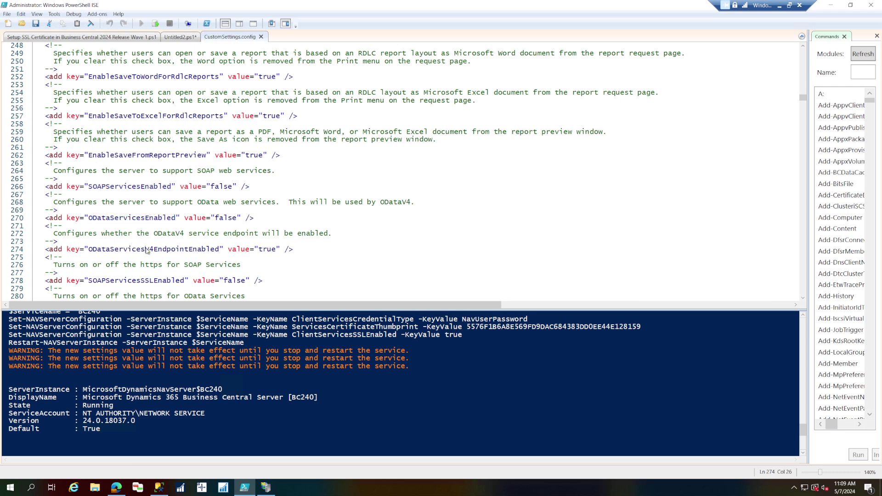
{"action": "double_click", "coordinate": [147, 250]}
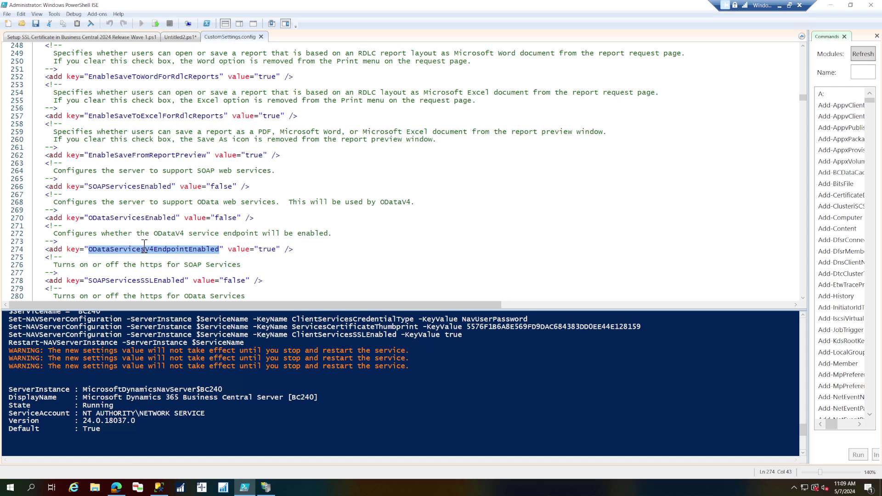
{"action": "double_click", "coordinate": [265, 250]}
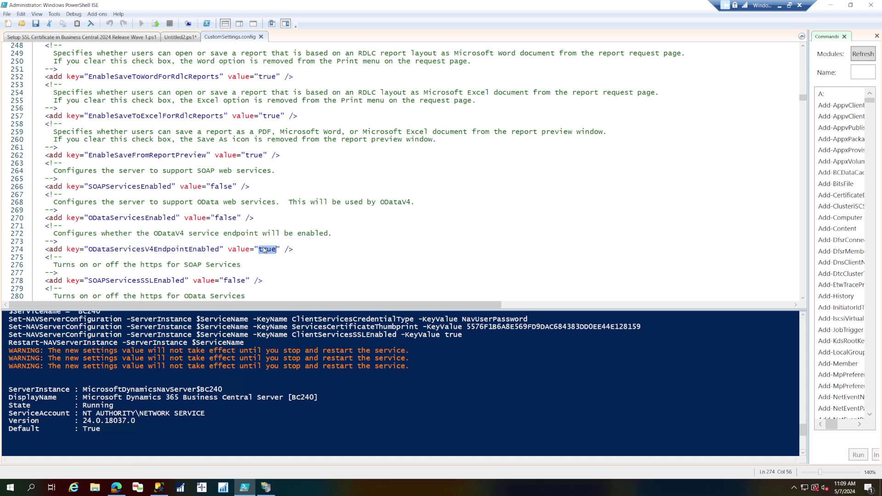
{"action": "double_click", "coordinate": [146, 219]}
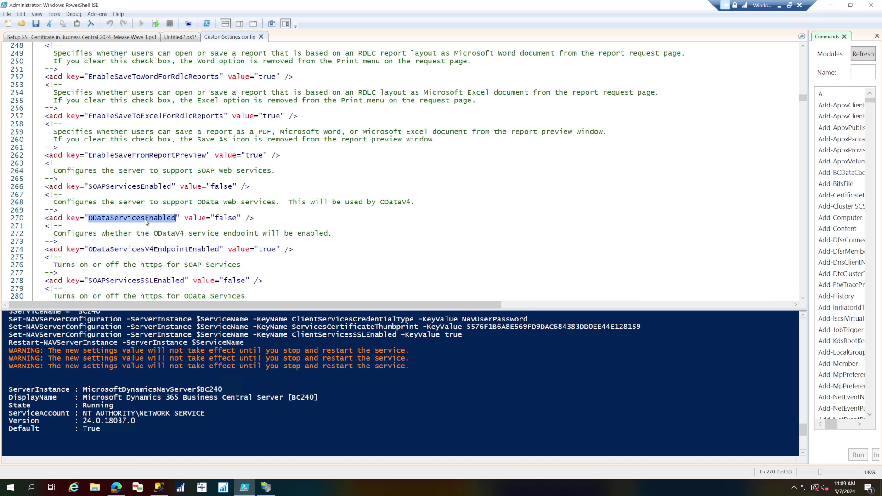
{"action": "double_click", "coordinate": [146, 189]}
{"action": "key", "text": "ctrl+c"}
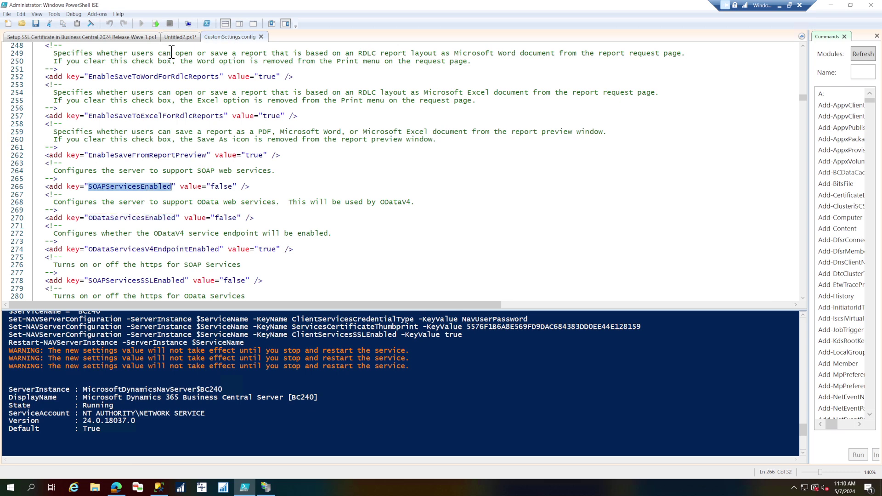
Step: Copy the "Update Service Parameters" comment, $ServiceName line and first Set-NAVServerConfiguration line from the SSL setup script into Untitled2.ps1 below the module import
{"action": "left_click", "coordinate": [181, 39]}
{"action": "left_click", "coordinate": [518, 61]}
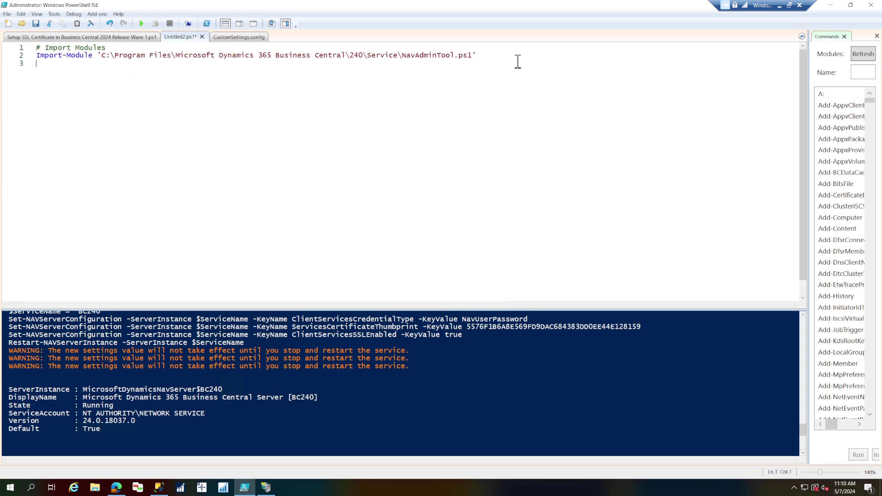
{"action": "left_click", "coordinate": [105, 41]}
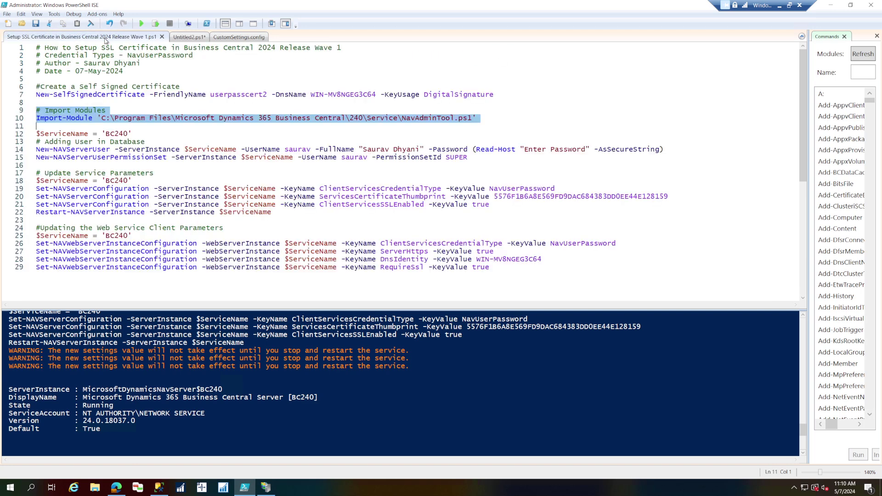
{"action": "left_click_drag", "start_coordinate": [37, 134], "coordinate": [160, 139]}
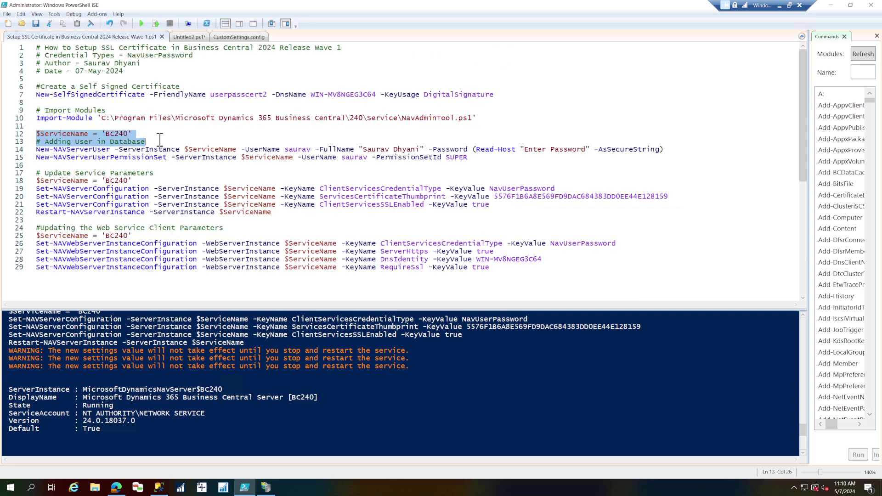
{"action": "left_click", "coordinate": [38, 173]}
{"action": "left_click_drag", "start_coordinate": [56, 173], "coordinate": [572, 190]}
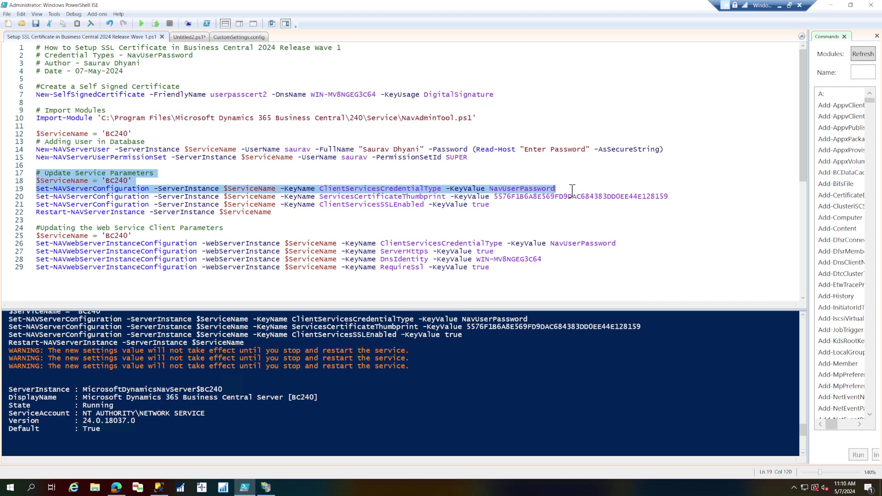
{"action": "left_click", "coordinate": [196, 38]}
{"action": "key", "text": "Return"}
{"action": "key", "text": "ctrl+v"}
Step: Change the pasted Set-NAVServerConfiguration line to key name SOAPServicesEnabled, taken from CustomSettings.config, with key value true
{"action": "left_click", "coordinate": [229, 37]}
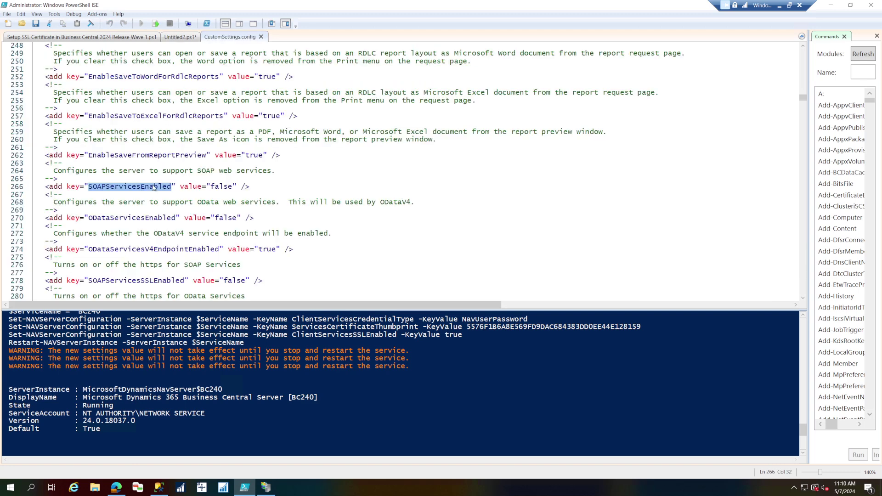
{"action": "left_click", "coordinate": [182, 37]}
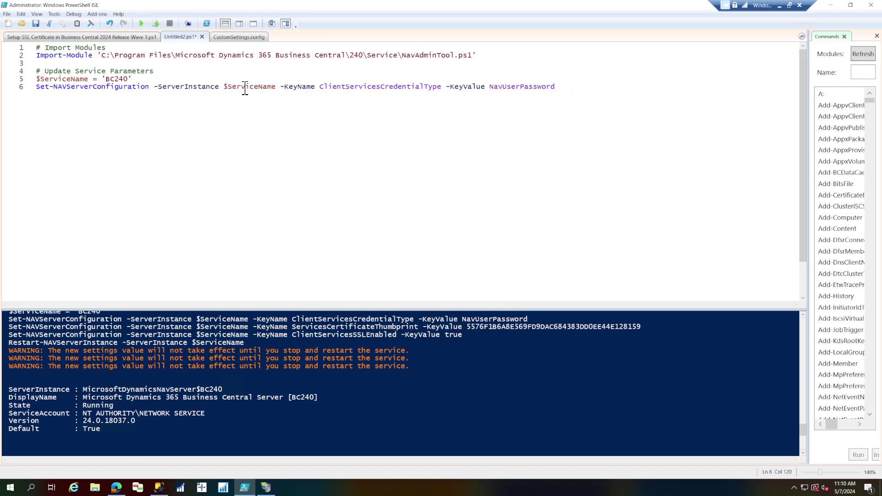
{"action": "double_click", "coordinate": [373, 87]}
{"action": "key", "text": "ctrl+v"}
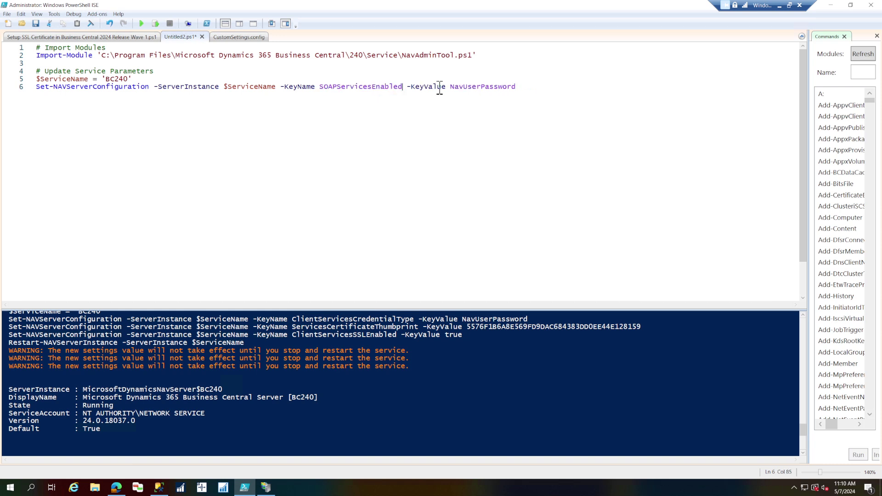
{"action": "double_click", "coordinate": [479, 87]}
{"action": "type", "text": "true"}
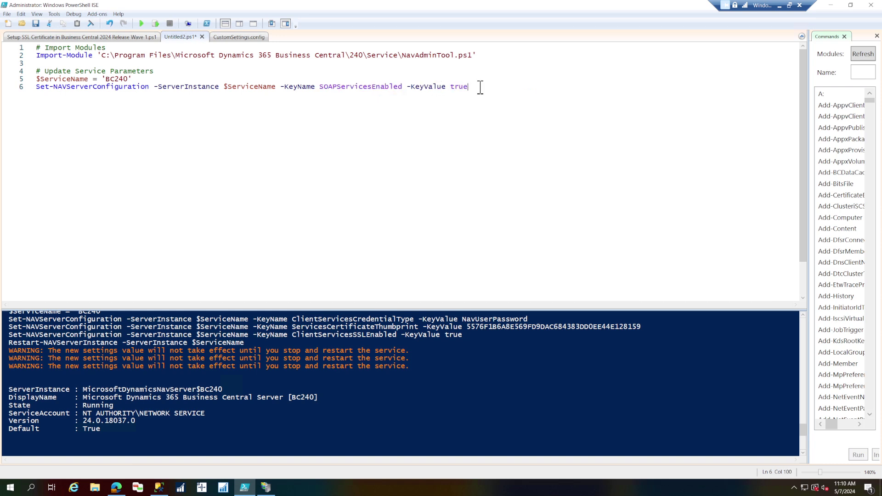
Step: Duplicate the SOAP configuration line below itself and replace the copy's key name with ODataServicesEnabled from CustomSettings.config
{"action": "left_click_drag", "start_coordinate": [486, 86], "coordinate": [39, 90]}
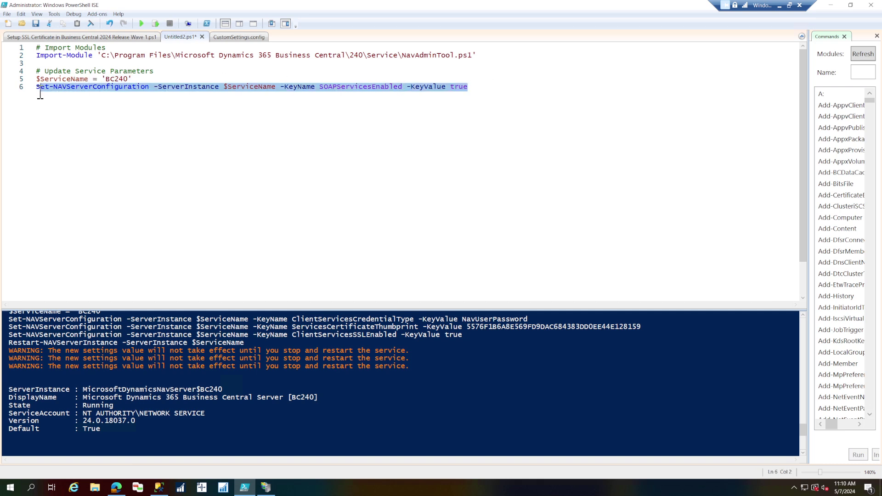
{"action": "left_click", "coordinate": [485, 91]}
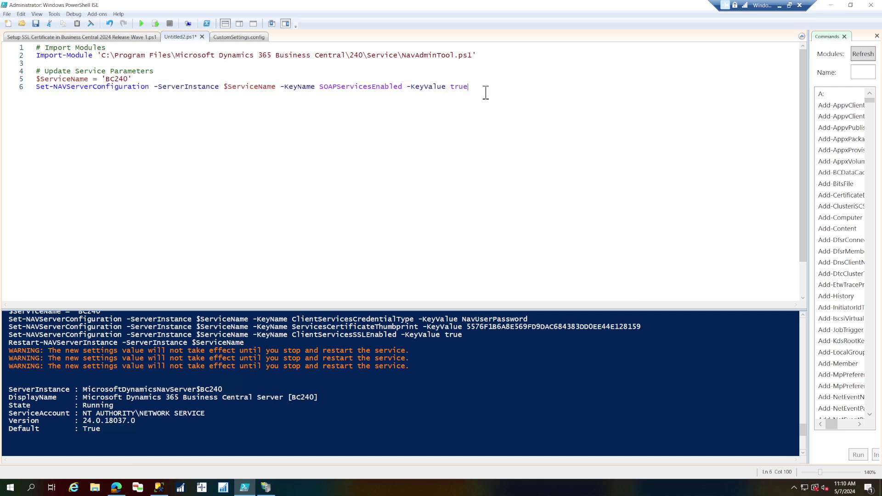
{"action": "key", "text": "Return"}
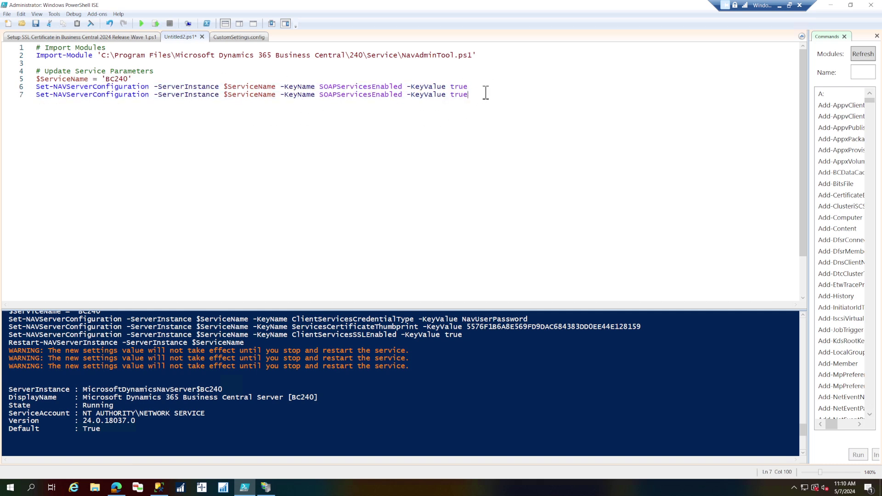
{"action": "left_click", "coordinate": [246, 37]}
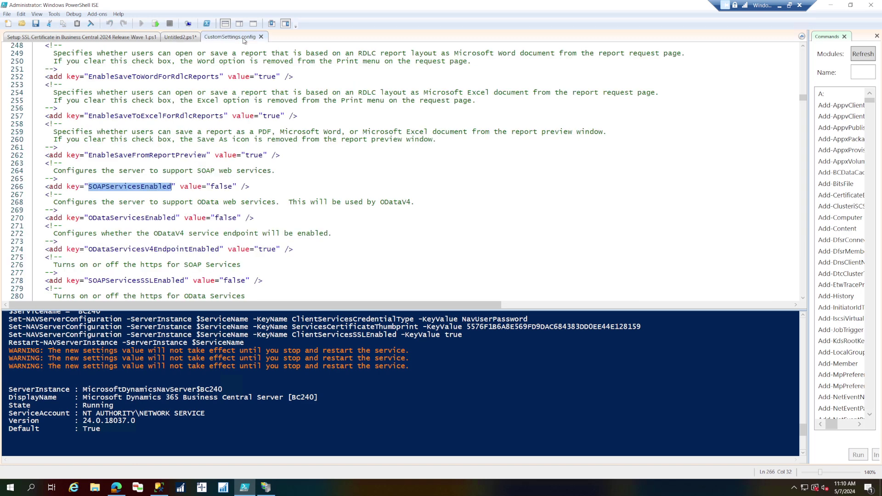
{"action": "double_click", "coordinate": [148, 219]}
{"action": "key", "text": "ctrl+c"}
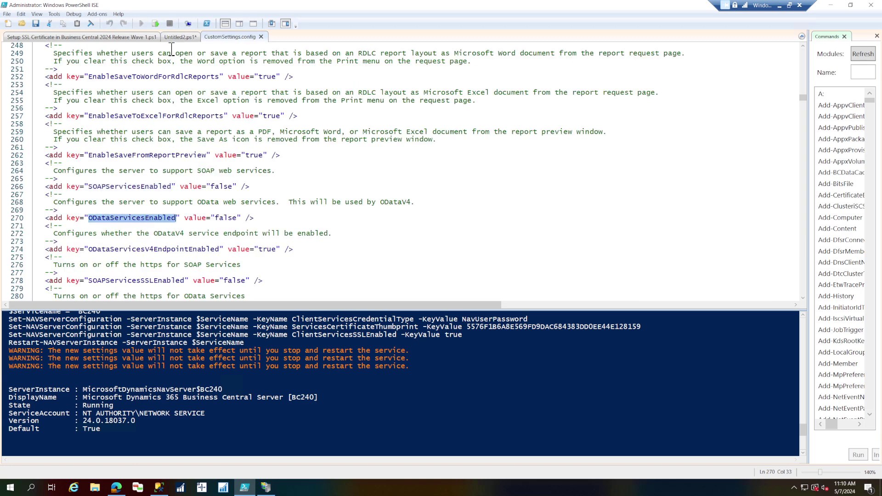
{"action": "left_click", "coordinate": [179, 37]}
{"action": "double_click", "coordinate": [334, 94]}
{"action": "key", "text": "ctrl+v"}
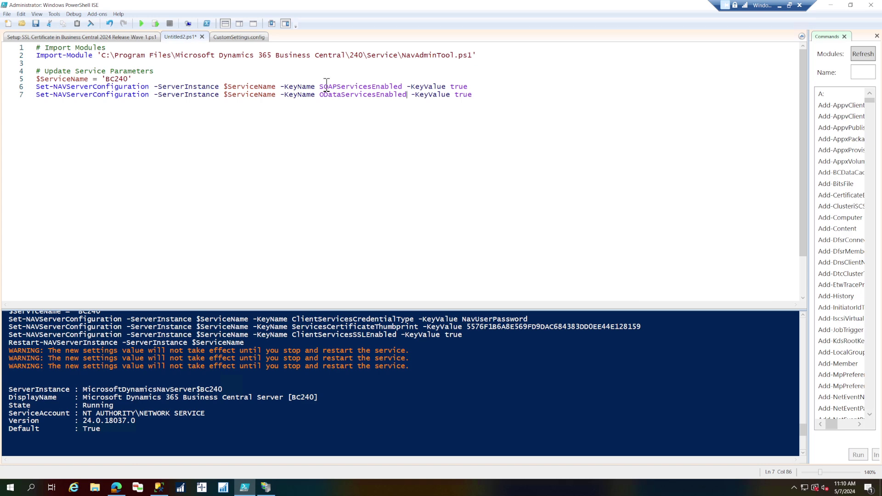
Step: Check the ODataServicesV4EndpointEnabled setting in CustomSettings.config and review the two Set-NAVServerConfiguration lines in Untitled2.ps1
{"action": "left_click", "coordinate": [239, 37]}
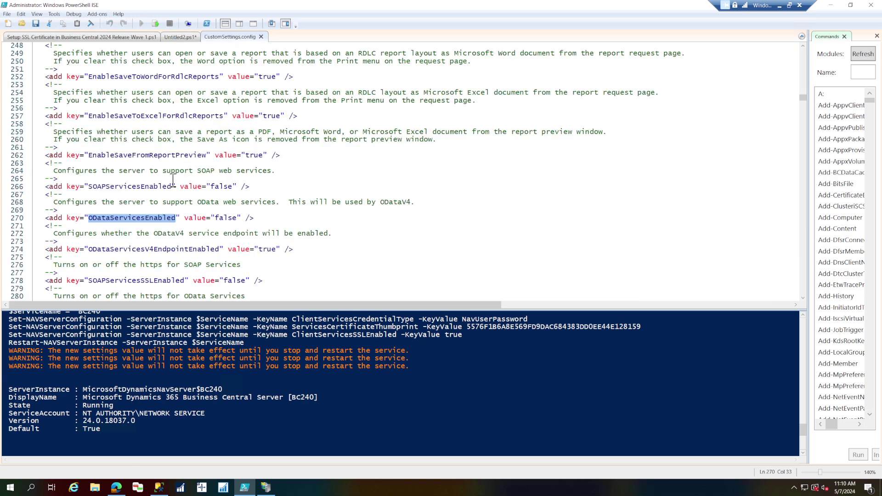
{"action": "double_click", "coordinate": [119, 250]}
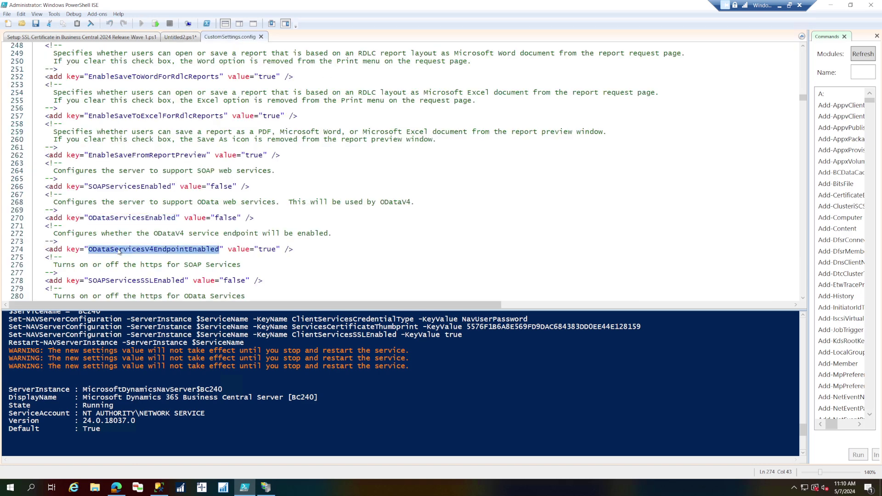
{"action": "left_click", "coordinate": [180, 37]}
{"action": "left_click_drag", "start_coordinate": [474, 95], "coordinate": [313, 79]}
Step: Append the Restart-NAVServerInstance line from the SSL setup script to Untitled2.ps1 and run only the Update Service Parameters block
{"action": "left_click", "coordinate": [111, 38]}
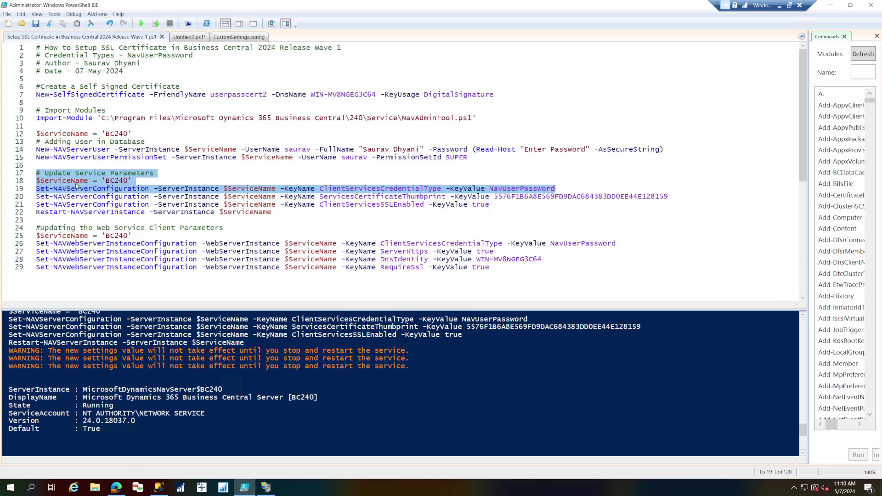
{"action": "left_click_drag", "start_coordinate": [103, 215], "coordinate": [328, 222]}
{"action": "key", "text": "ctrl+c"}
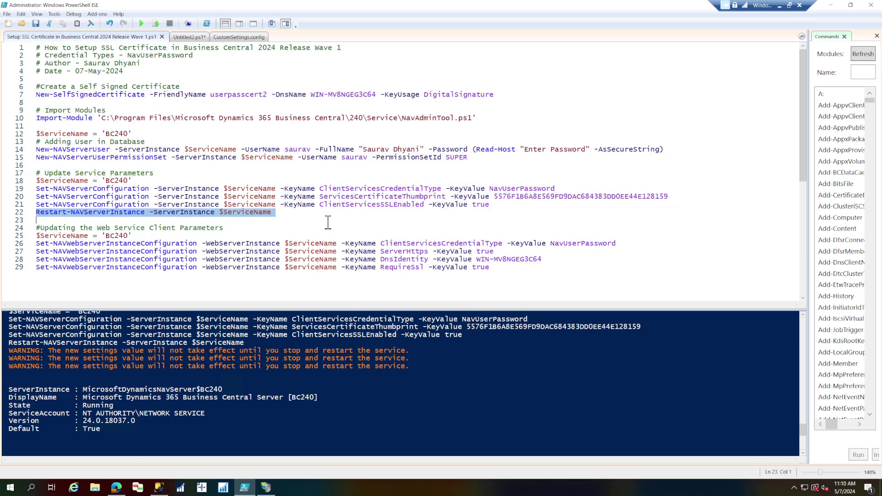
{"action": "left_click", "coordinate": [253, 40]}
{"action": "left_click", "coordinate": [180, 39]}
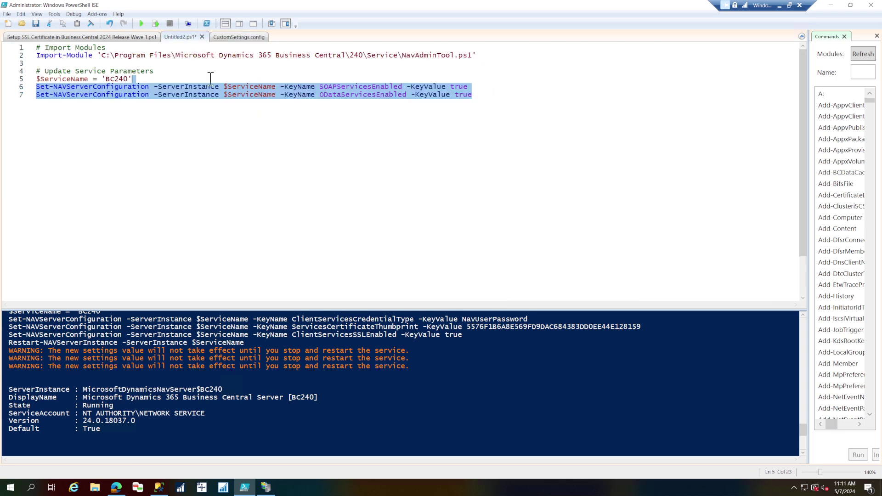
{"action": "left_click", "coordinate": [484, 95]}
{"action": "key", "text": "Return"}
{"action": "key", "text": "ctrl+v"}
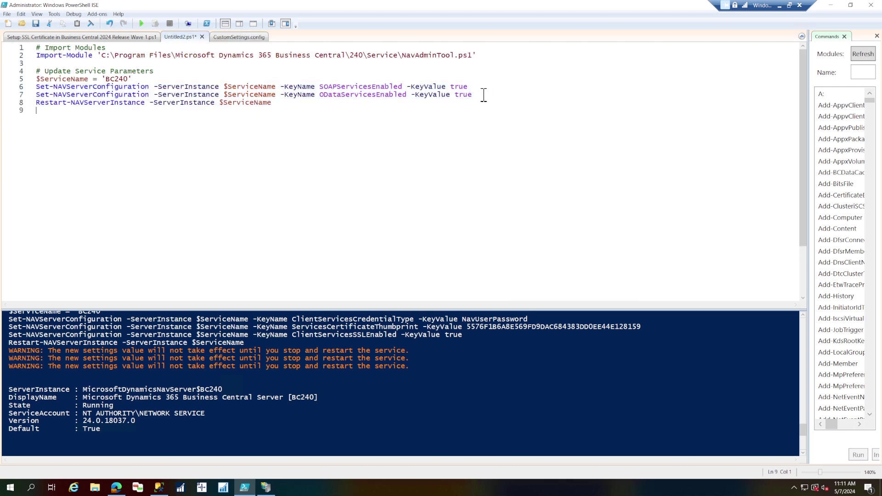
{"action": "left_click_drag", "start_coordinate": [285, 106], "coordinate": [34, 69]}
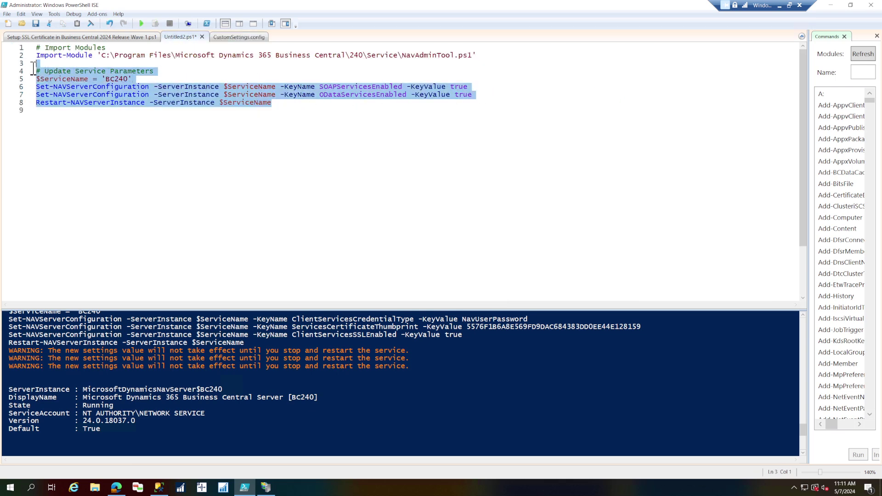
{"action": "left_click", "coordinate": [156, 24]}
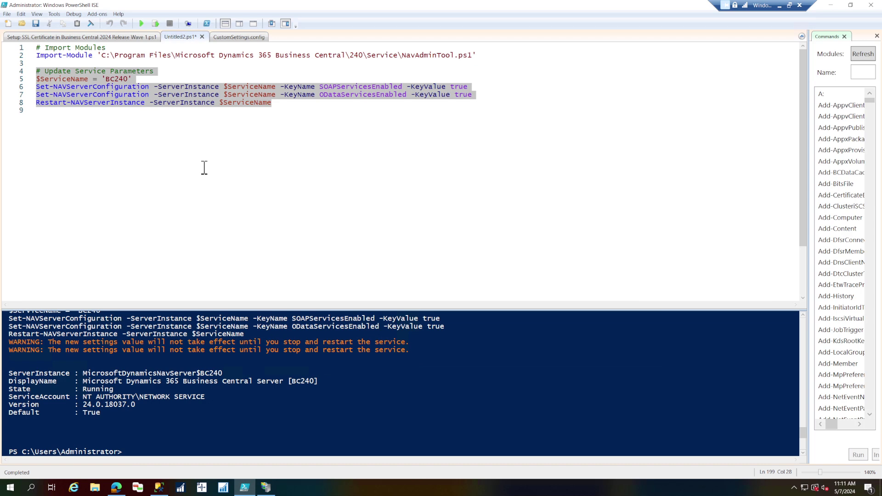
Step: Close CustomSettings.config and reopen it from the recent files to load its current contents
{"action": "left_click", "coordinate": [239, 39]}
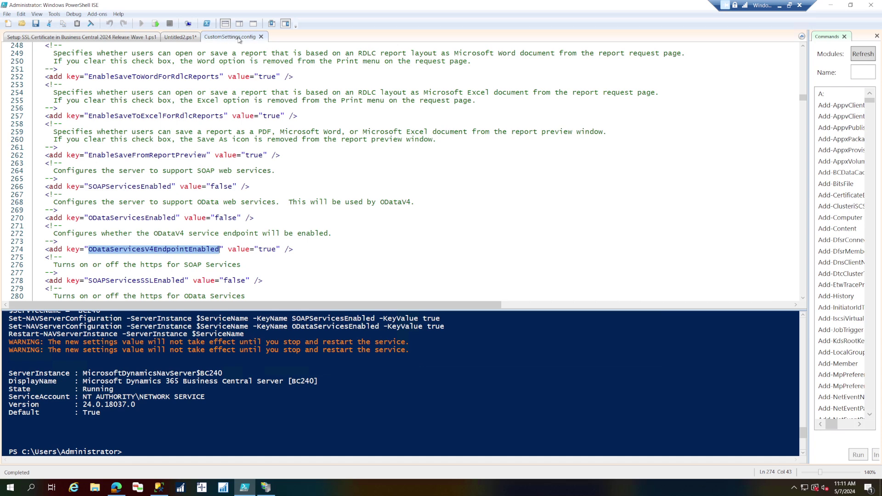
{"action": "left_click", "coordinate": [261, 37]}
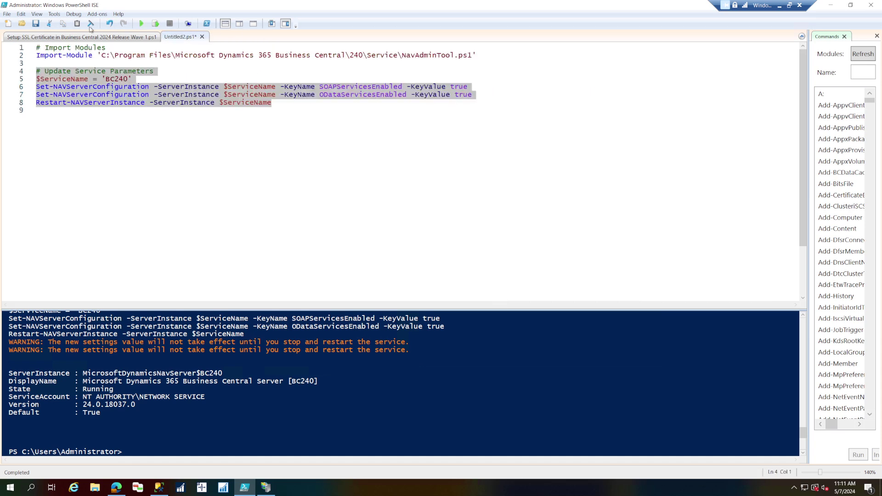
{"action": "left_click", "coordinate": [7, 14]}
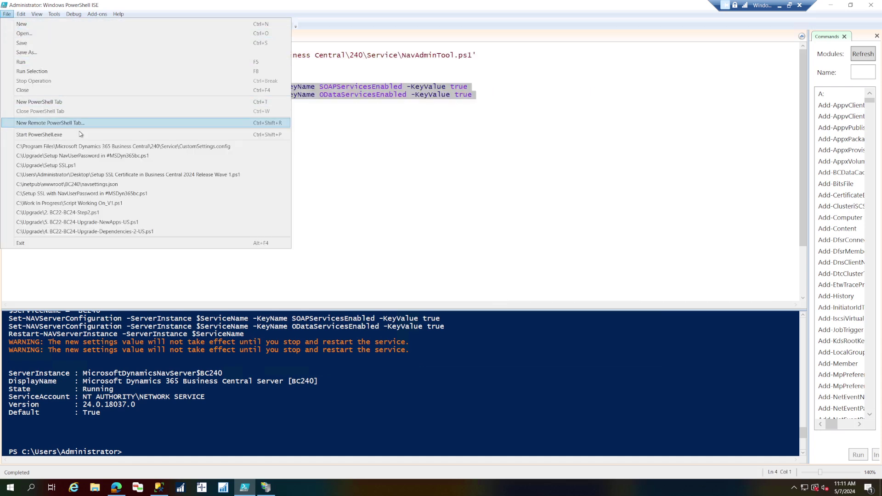
{"action": "left_click", "coordinate": [100, 146]}
{"action": "left_click", "coordinate": [338, 125]}
Step: Search the reopened CustomSettings.config for "soap" up to the SOAP web services setting and close the search
{"action": "key", "text": "ctrl+f"}
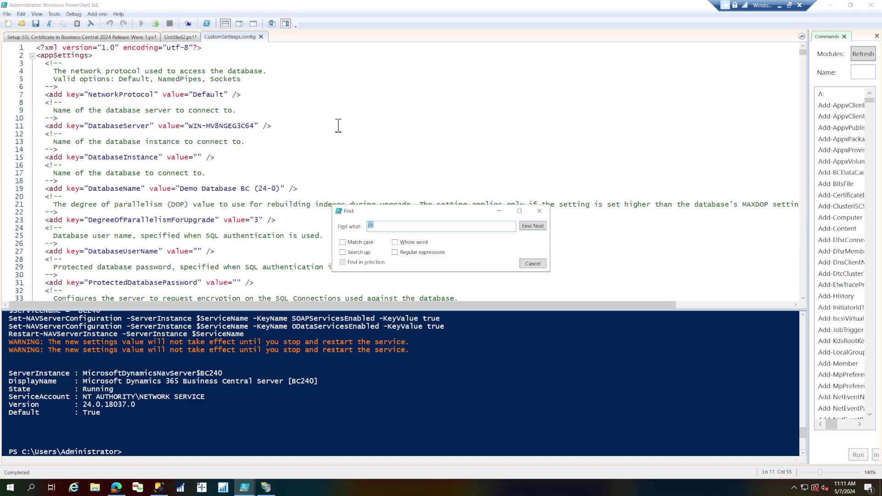
{"action": "type", "text": "soap"}
{"action": "key", "text": "Return"}
{"action": "key", "text": "Return"}
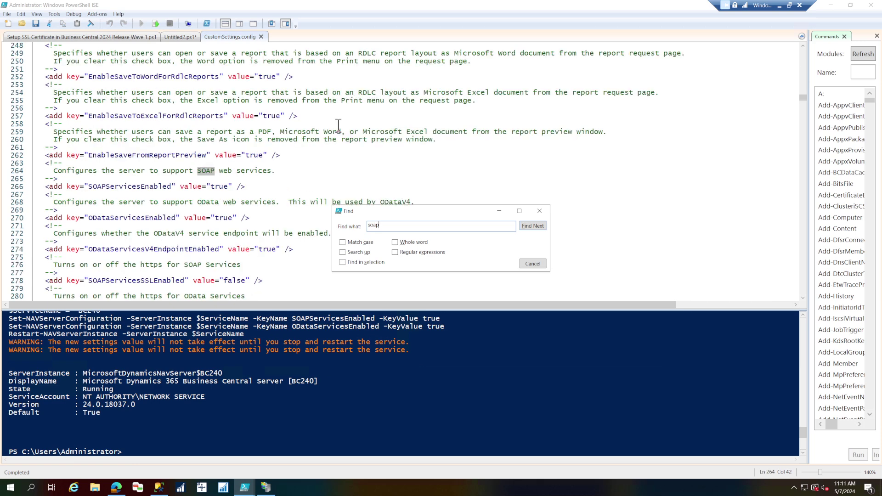
{"action": "left_click", "coordinate": [539, 211]}
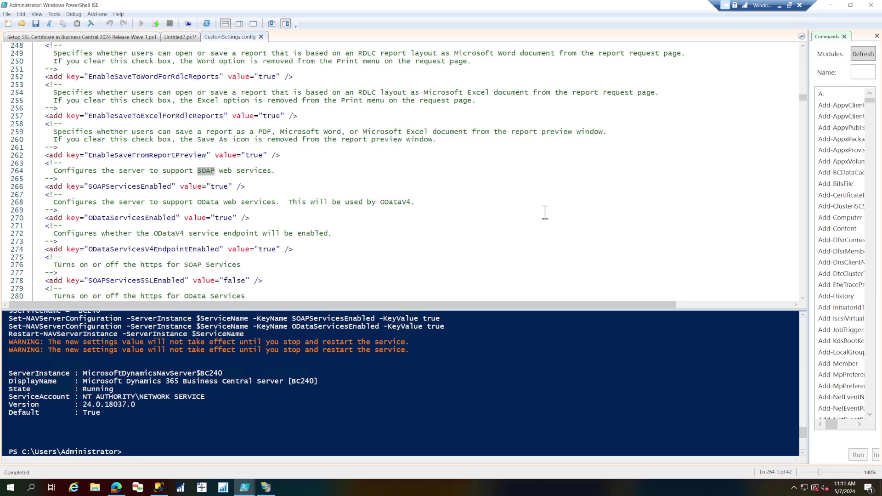
Step: Switch to the Business Central web client in Edge, refresh the paused session and sign in with the user name and password
{"action": "left_click_drag", "start_coordinate": [47, 189], "coordinate": [277, 227]}
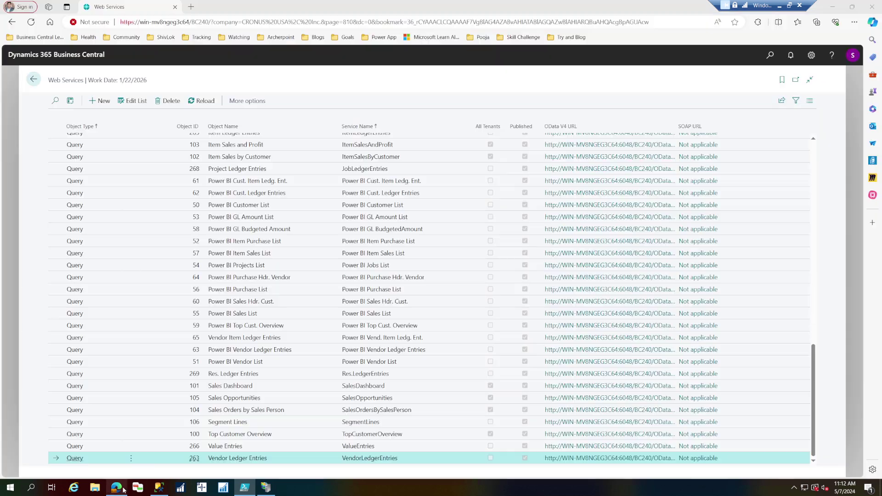
{"action": "left_click", "coordinate": [116, 488]}
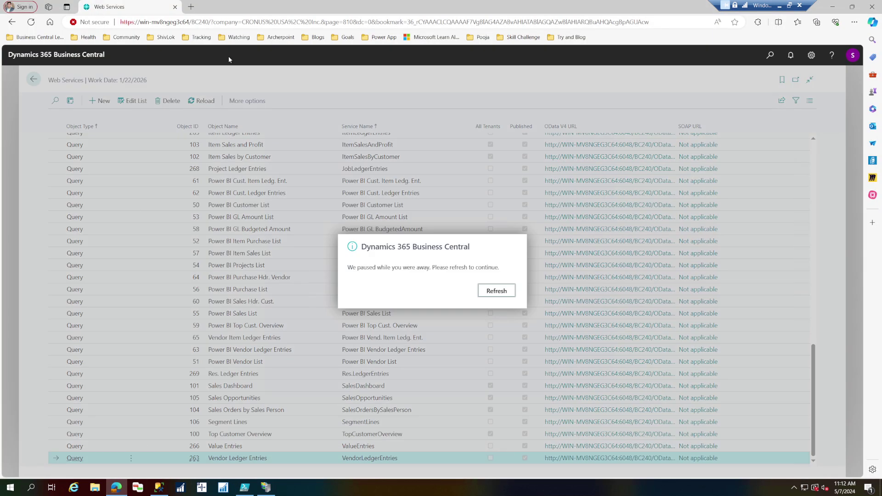
{"action": "left_click", "coordinate": [496, 288]}
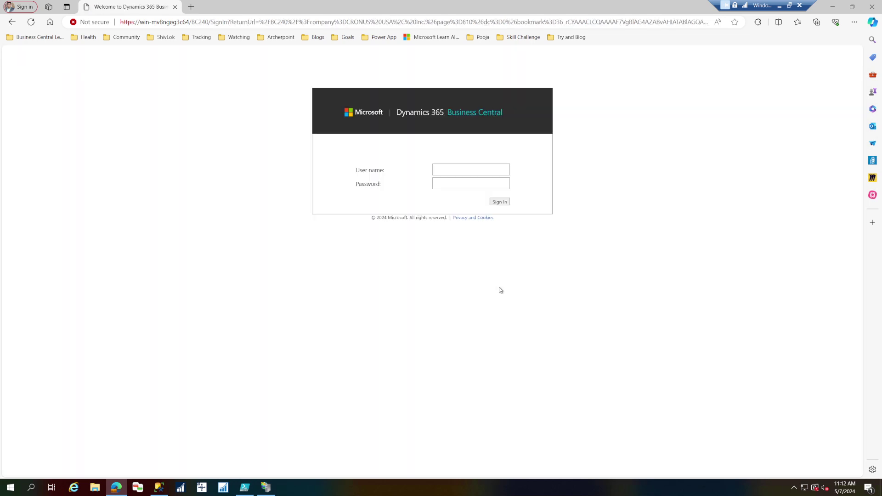
{"action": "left_click", "coordinate": [489, 167]}
{"action": "type", "text": "saurav"}
{"action": "key", "text": "Tab"}
{"action": "type", "text": "•••••••••"}
{"action": "left_click", "coordinate": [505, 202]}
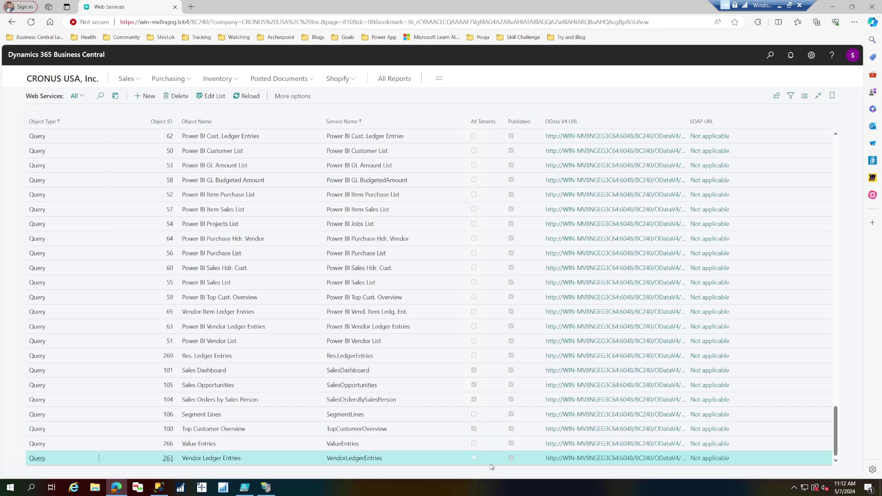
Step: Open the OData V4 URL of the Vendor Ledger Entries query and sign in with the user name and password
{"action": "left_click", "coordinate": [583, 459]}
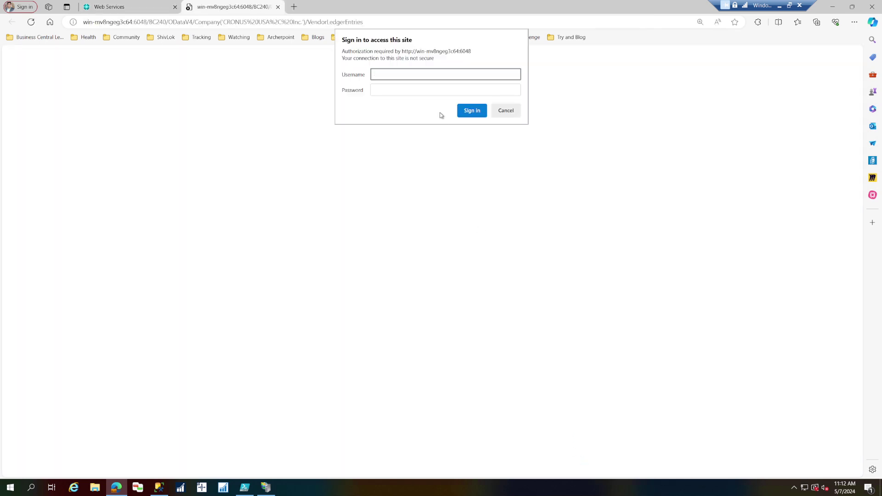
{"action": "type", "text": "saurav"}
{"action": "left_click", "coordinate": [431, 88]}
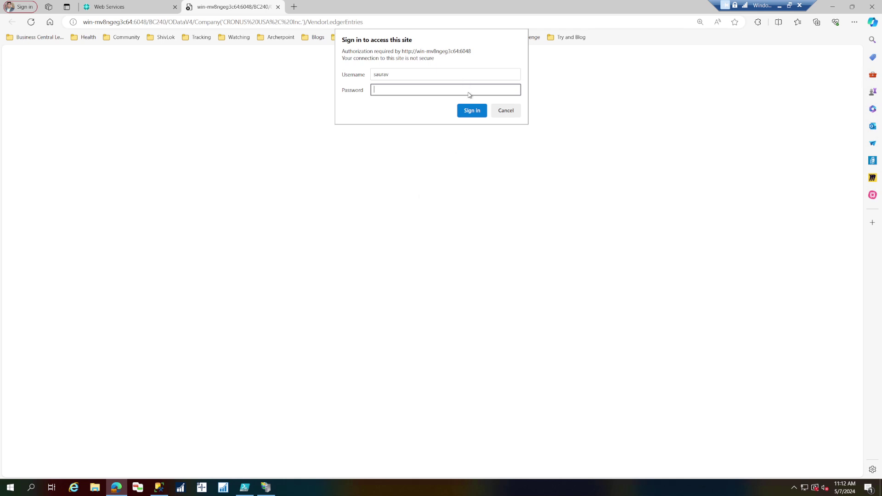
{"action": "type", "text": "•••••••••"}
{"action": "left_click", "coordinate": [475, 108]}
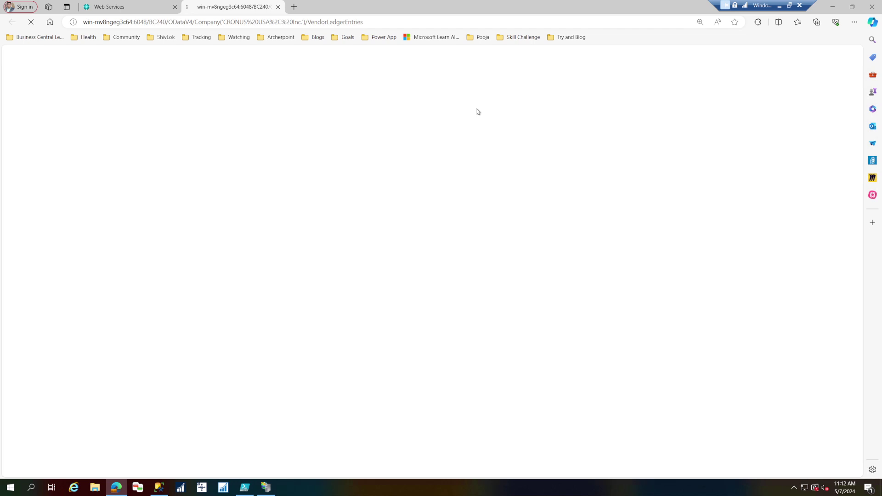
Step: Open the SOAP URL of page 42 Sales Order from the Web Services list and sign in with the user name and password
{"action": "left_click", "coordinate": [147, 7]}
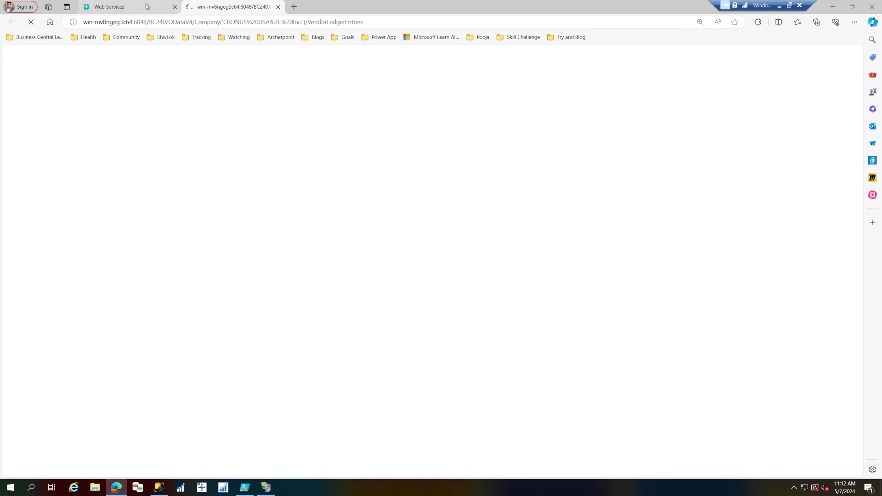
{"action": "scroll", "coordinate": [600, 309], "scroll_direction": "up", "scroll_amount": 10}
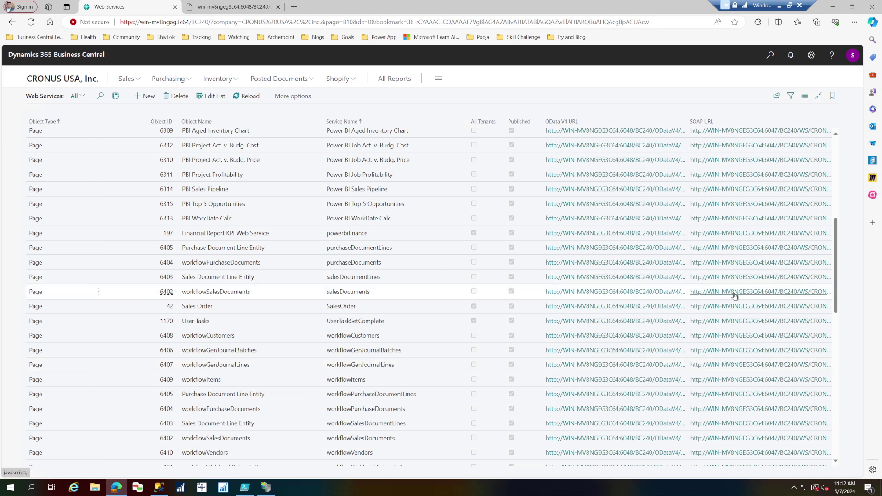
{"action": "right_click", "coordinate": [743, 310]}
{"action": "left_click", "coordinate": [765, 314]}
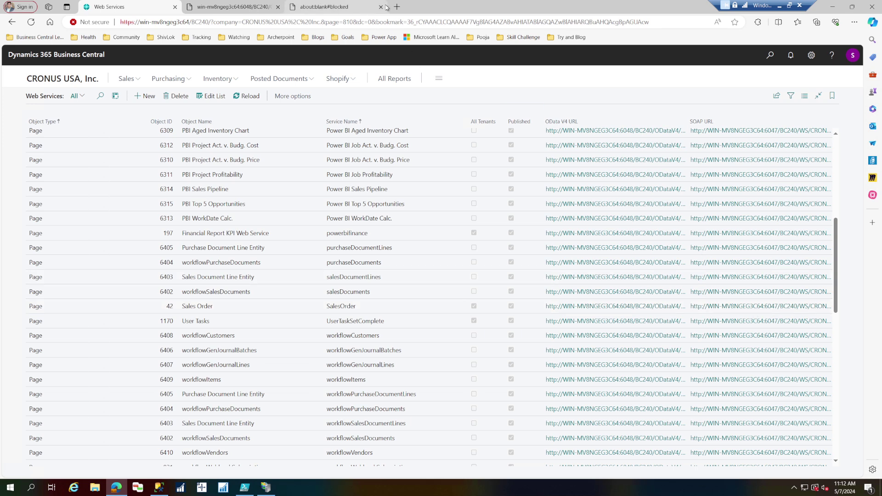
{"action": "left_click", "coordinate": [790, 307]}
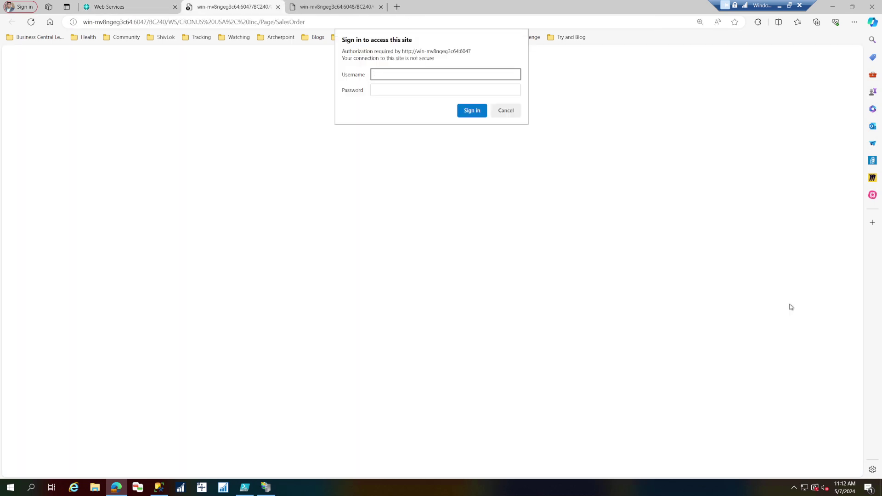
{"action": "type", "text": "saurav"}
{"action": "key", "text": "Tab"}
{"action": "type", "text": "•••••••••"}
{"action": "key", "text": "Return"}
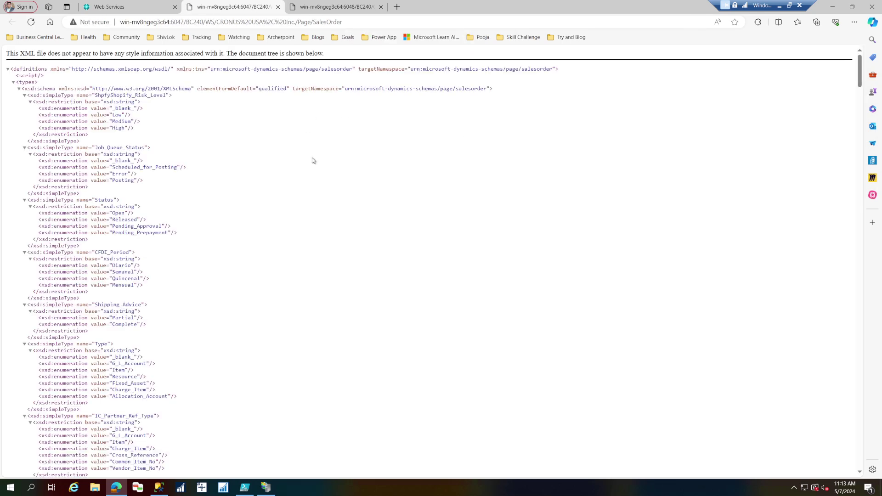
Step: Examine the SalesOrder SOAP definition and the VendorLedgerEntries OData response in their browser tabs
{"action": "scroll", "coordinate": [312, 161], "scroll_direction": "down", "scroll_amount": 15}
{"action": "scroll", "coordinate": [312, 160], "scroll_direction": "up", "scroll_amount": 15}
{"action": "scroll", "coordinate": [312, 160], "scroll_direction": "down", "scroll_amount": 20}
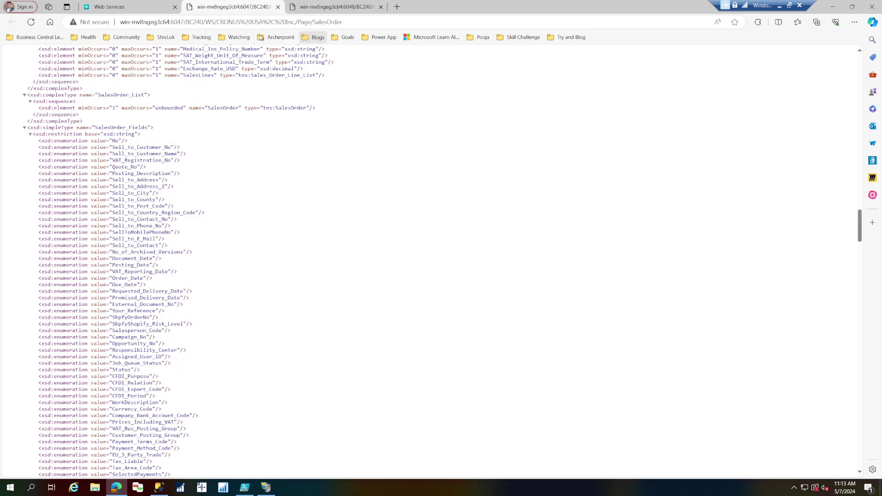
{"action": "left_click", "coordinate": [339, 7]}
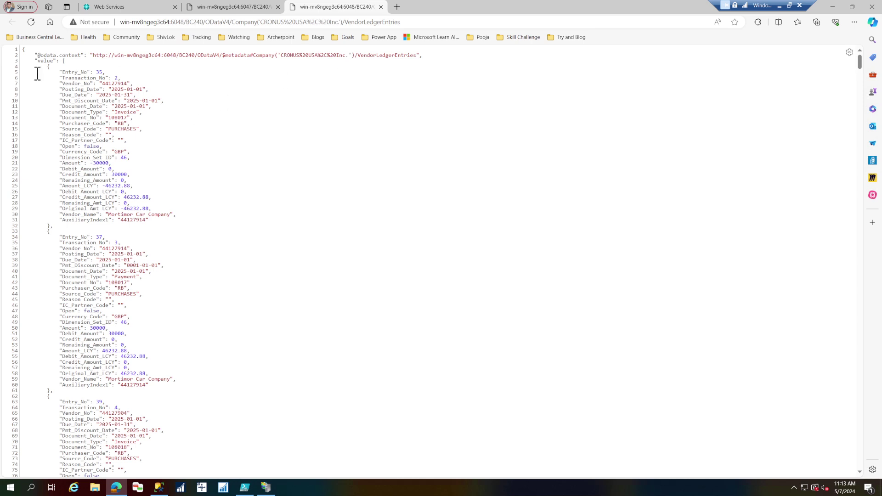
{"action": "left_click_drag", "start_coordinate": [61, 72], "coordinate": [178, 214]}
{"action": "left_click", "coordinate": [413, 60]}
{"action": "scroll", "coordinate": [153, 198], "scroll_direction": "down", "scroll_amount": 15}
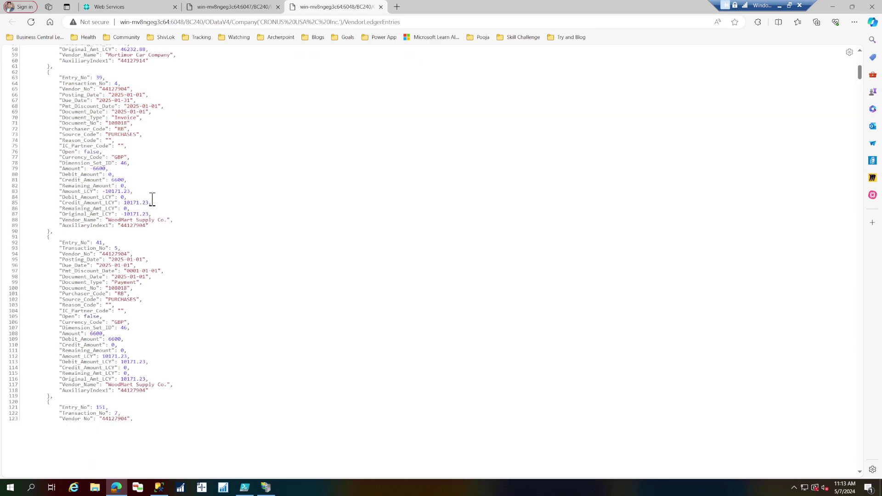
{"action": "left_click", "coordinate": [11, 488]}
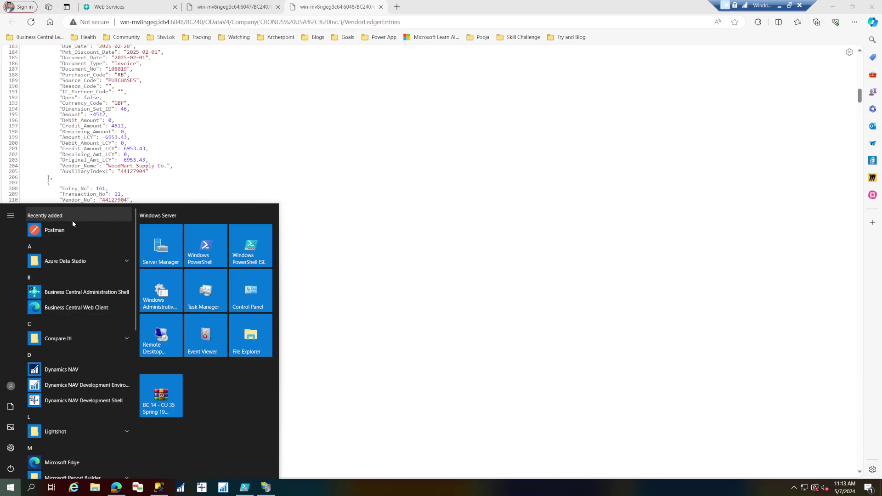
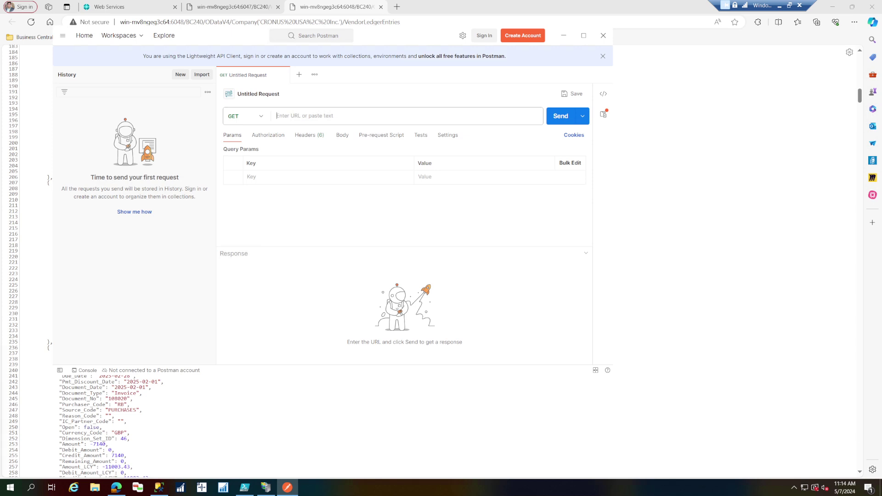
{"action": "left_click", "coordinate": [327, 117]}
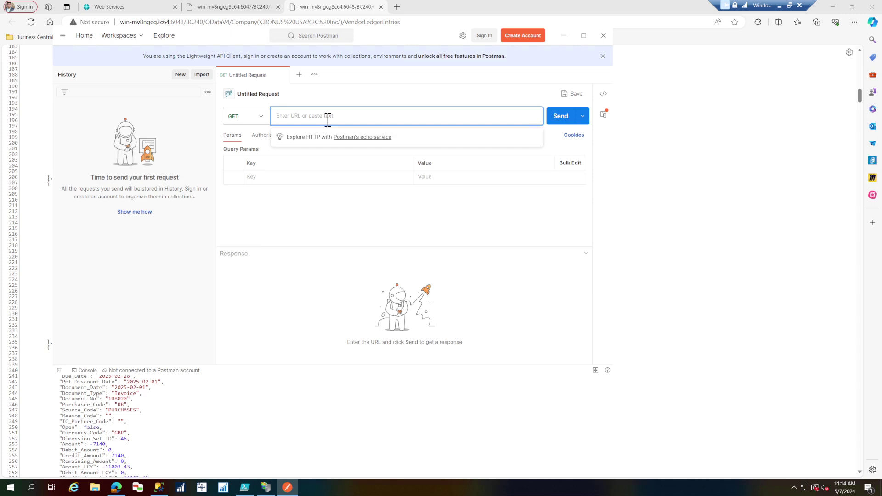
{"action": "type", "text": "http://"}
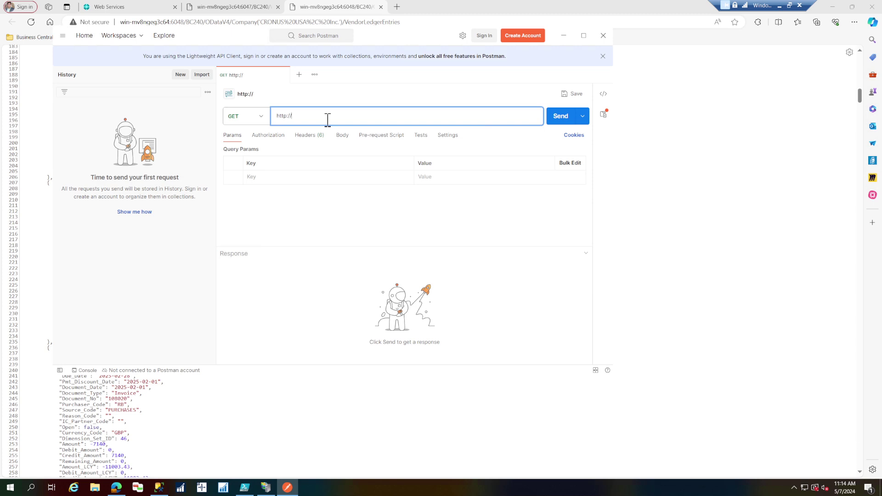
{"action": "left_click", "coordinate": [161, 24]}
{"action": "mouse_move", "coordinate": [170, 24]}
{"action": "left_mouse_down"}
{"action": "mouse_move", "coordinate": [122, 24]}
{"action": "mouse_move", "coordinate": [186, 24]}
{"action": "left_mouse_up"}
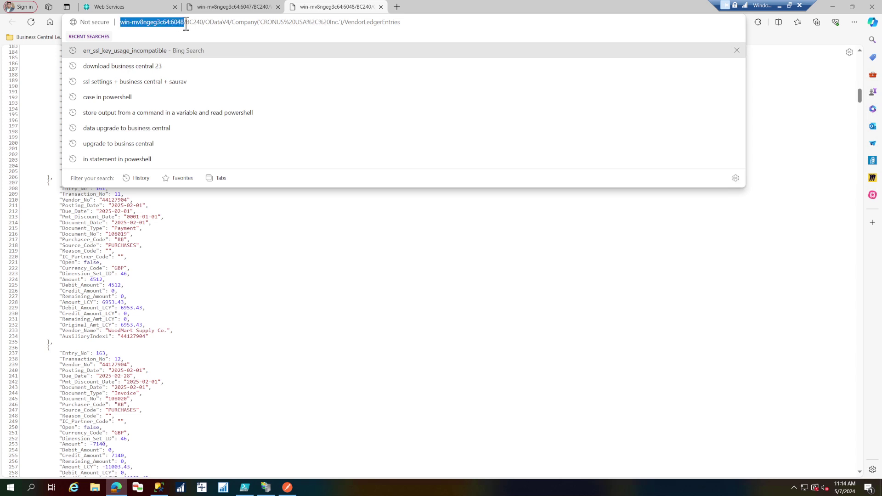
{"action": "key", "text": "ctrl+c"}
{"action": "key", "text": "alt+Tab"}
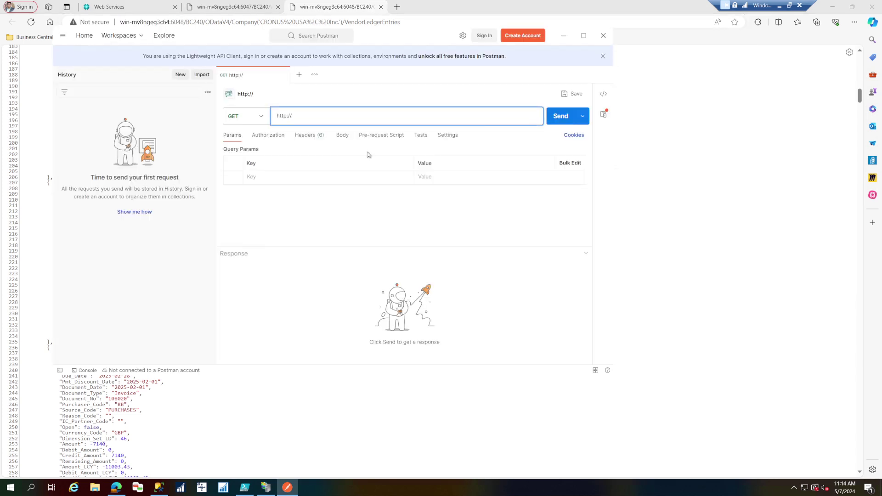
{"action": "key", "text": "ctrl+v"}
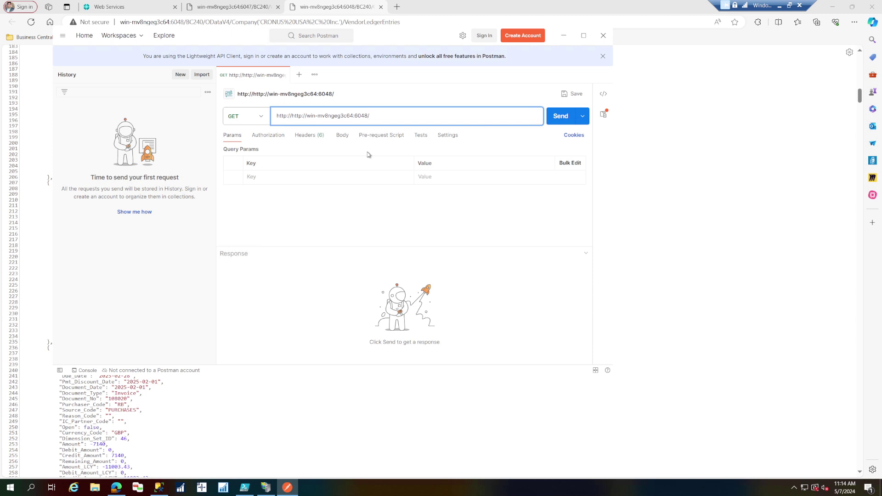
{"action": "type", "text": "BC240/api/v2."}
Step: Set the request's authorization to Basic Auth with the account username and password, and send it
{"action": "left_click", "coordinate": [266, 136]}
{"action": "left_click", "coordinate": [289, 157]}
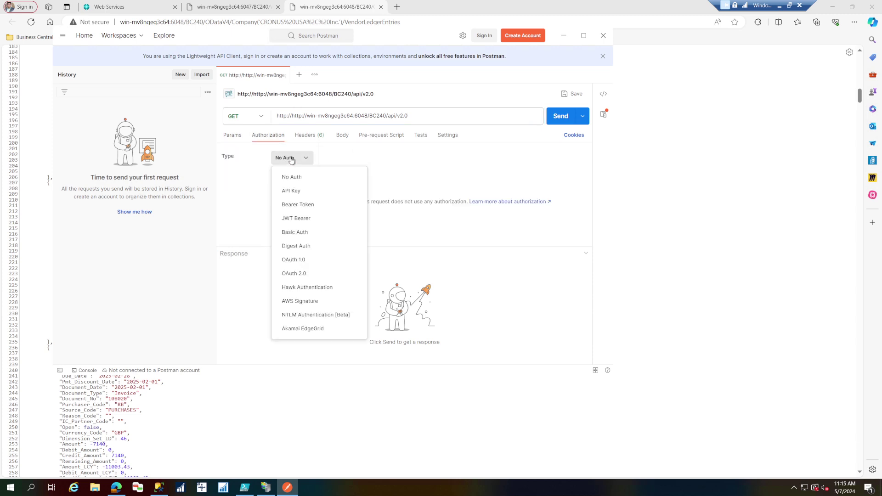
{"action": "left_click", "coordinate": [305, 233]}
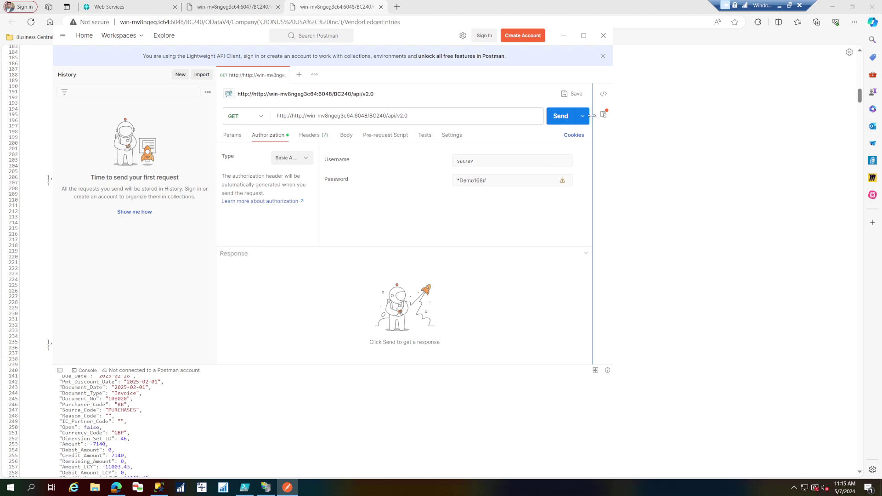
{"action": "left_click", "coordinate": [561, 116]}
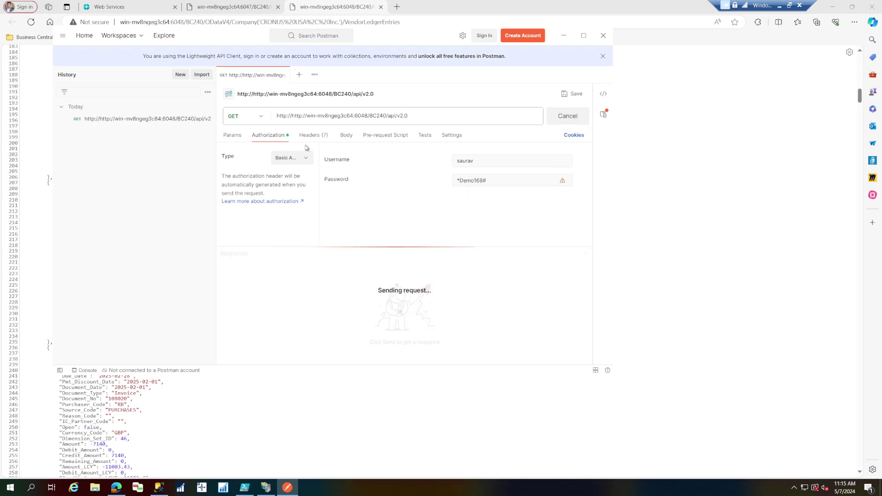
{"action": "left_click", "coordinate": [239, 138]}
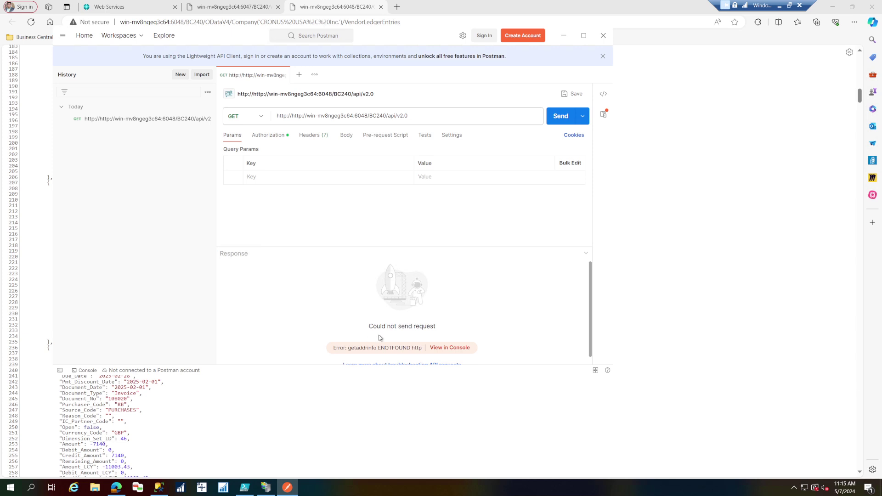
{"action": "scroll", "coordinate": [379, 339], "scroll_direction": "down", "scroll_amount": 1}
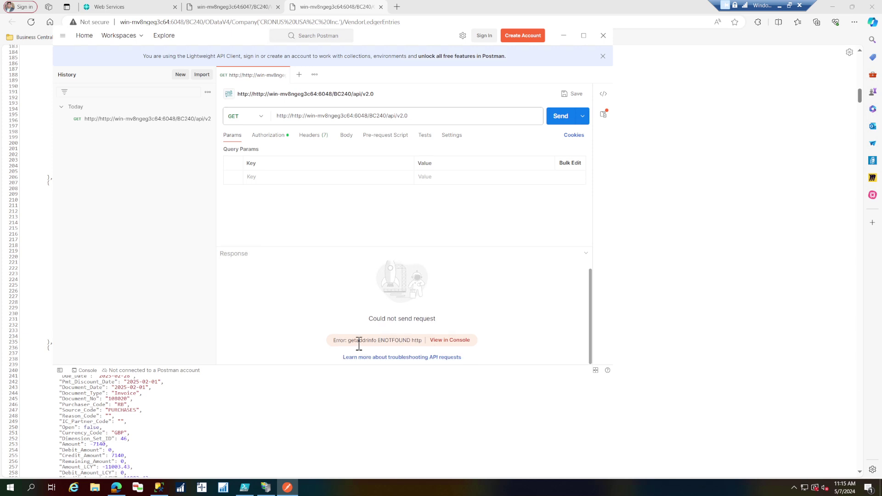
{"action": "left_click_drag", "start_coordinate": [359, 344], "coordinate": [399, 342]}
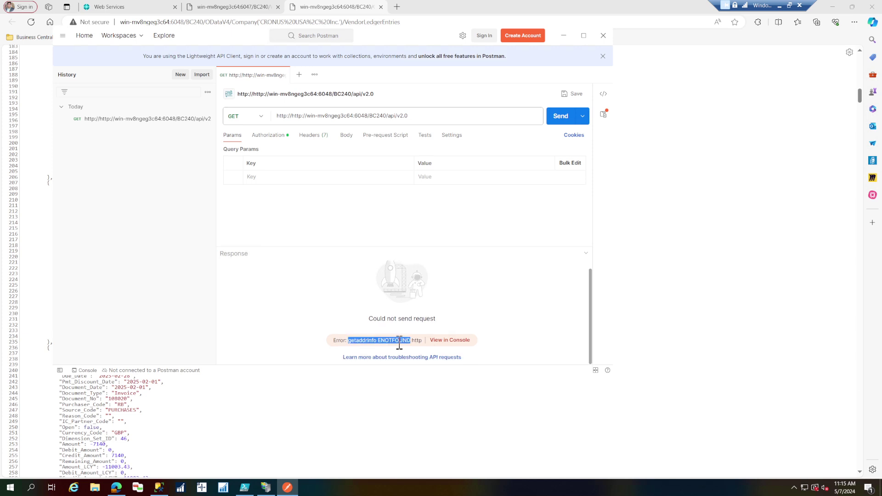
{"action": "left_click", "coordinate": [290, 116]}
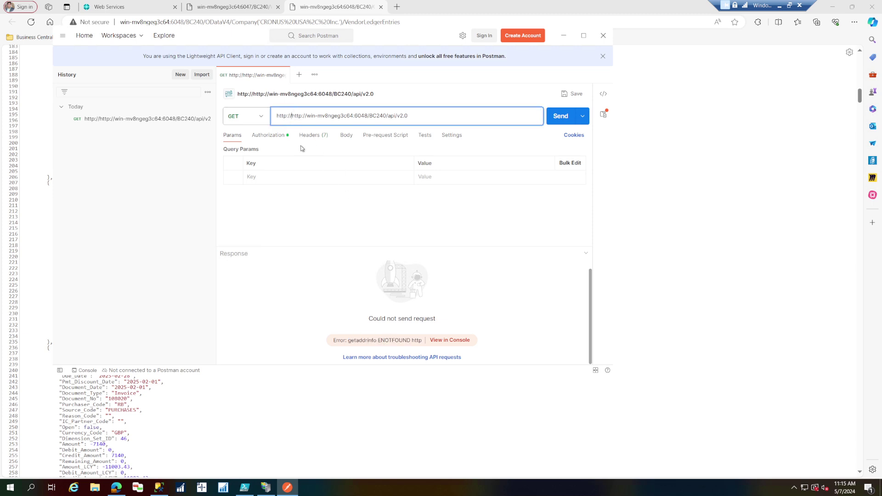
{"action": "key", "text": "BackSpace"}
{"action": "key", "text": "BackSpace"}
{"action": "key", "text": "BackSpace"}
{"action": "key", "text": "BackSpace"}
{"action": "key", "text": "BackSpace"}
{"action": "key", "text": "BackSpace"}
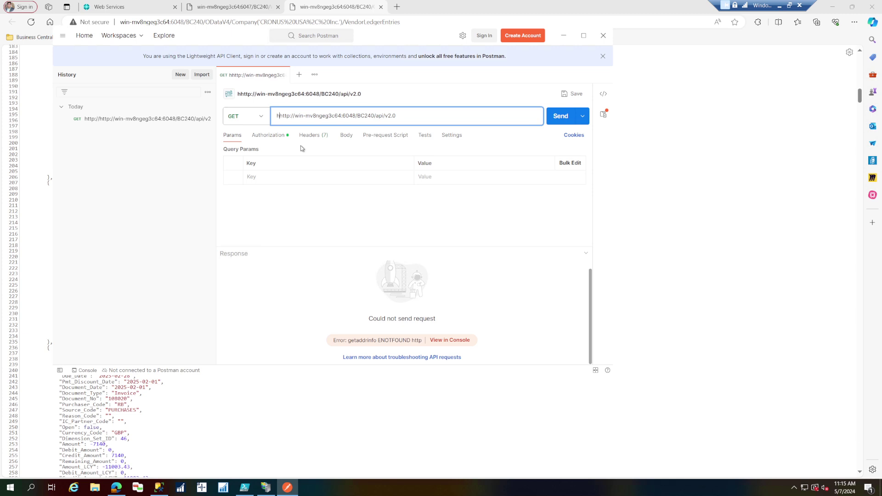
{"action": "key", "text": "BackSpace"}
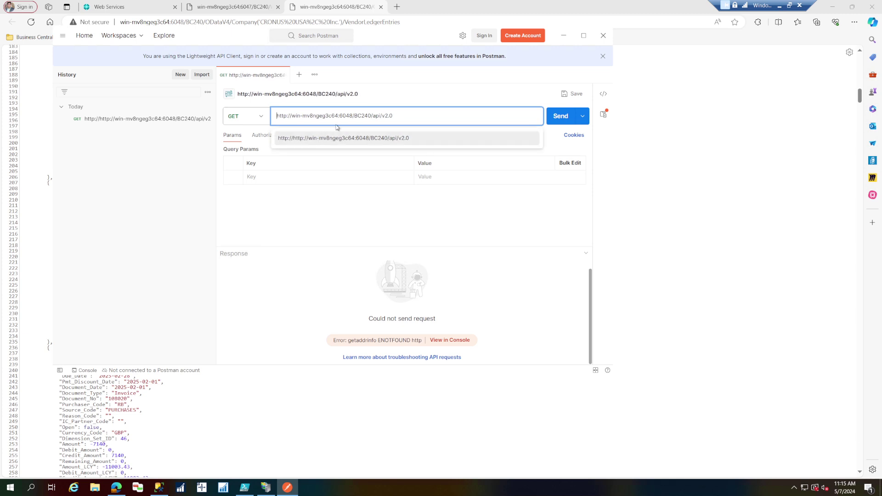
{"action": "left_click", "coordinate": [554, 118]}
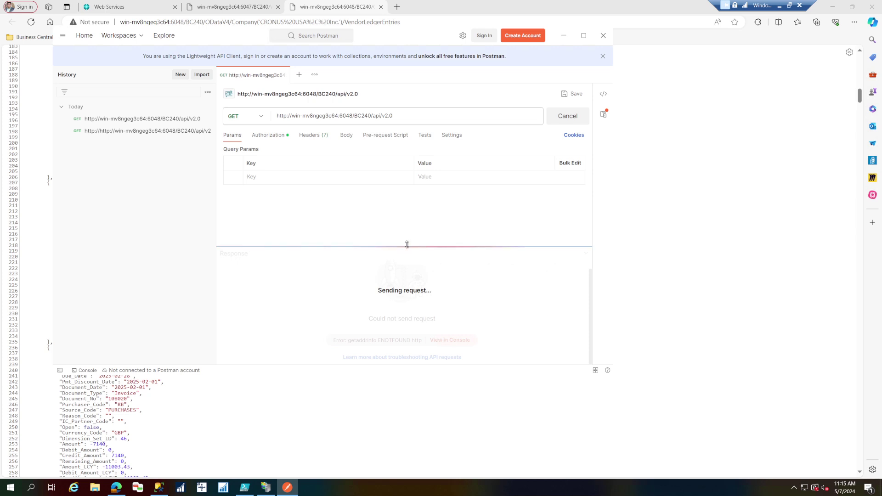
Step: Enlarge the response area and examine the entity sets returned by the API v2.0 request
{"action": "left_click_drag", "start_coordinate": [406, 247], "coordinate": [412, 202]}
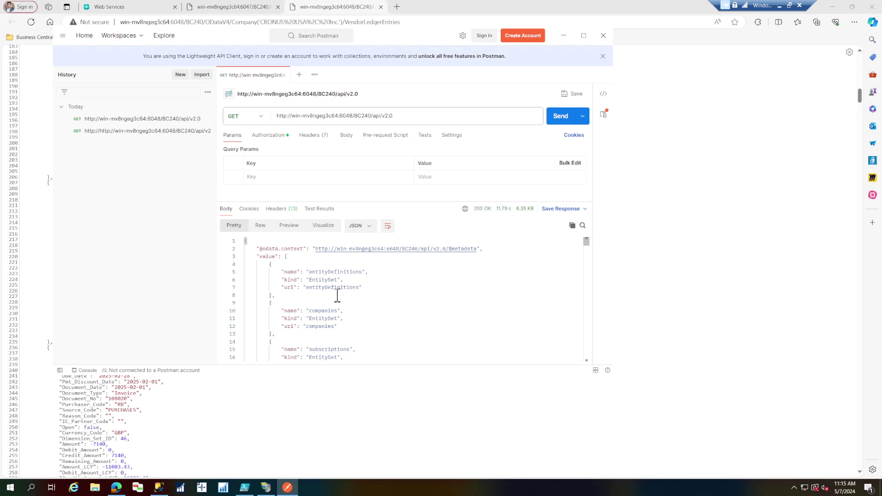
{"action": "scroll", "coordinate": [339, 295], "scroll_direction": "down", "scroll_amount": 10}
{"action": "scroll", "coordinate": [339, 296], "scroll_direction": "down", "scroll_amount": 20}
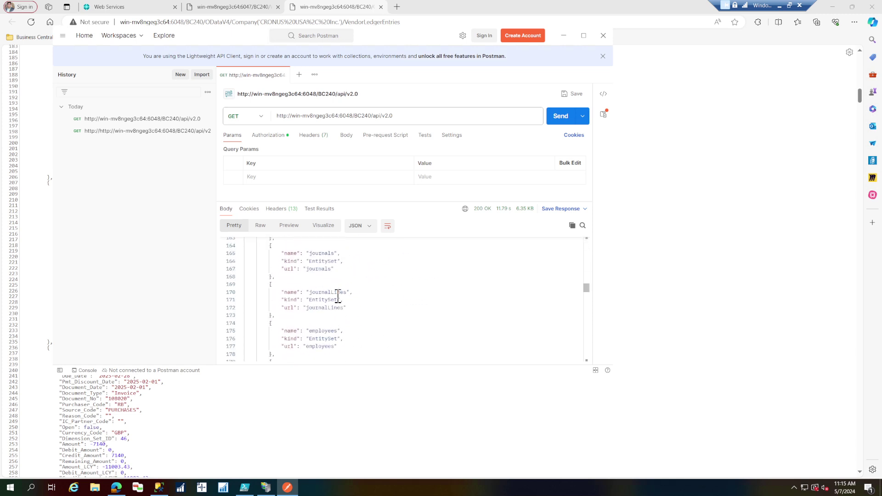
{"action": "scroll", "coordinate": [338, 296], "scroll_direction": "down", "scroll_amount": 3}
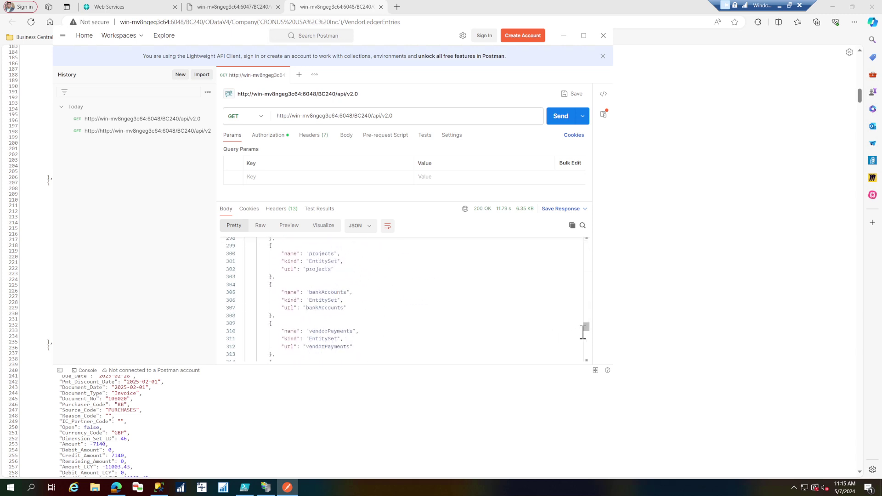
Step: Switch to PowerShell ISE and inspect the SOAPServicesSSLEnabled and ODataServicesSSLEnabled keys in CustomSettings.config
{"action": "left_click_drag", "start_coordinate": [587, 328], "coordinate": [587, 238]}
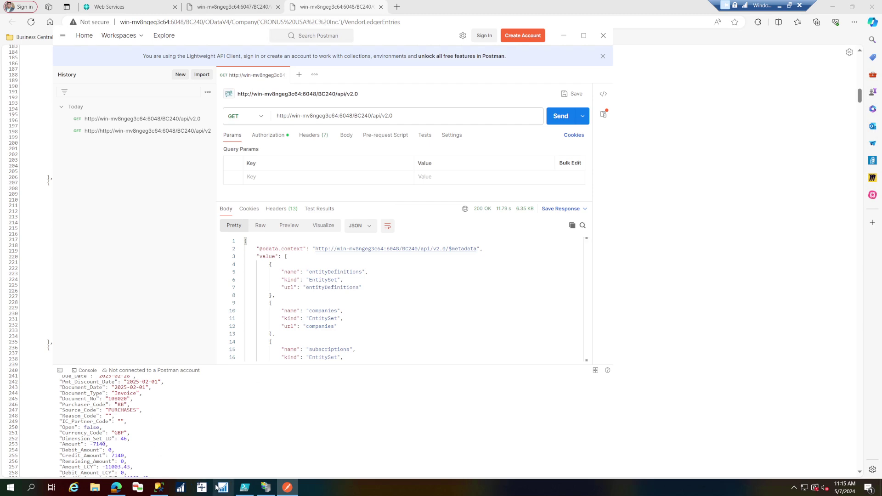
{"action": "left_click", "coordinate": [245, 488]}
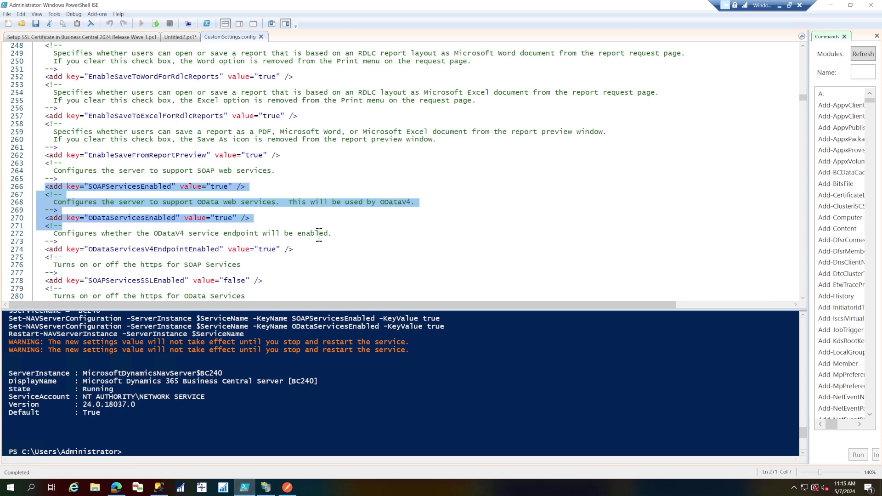
{"action": "double_click", "coordinate": [146, 281]}
{"action": "scroll", "coordinate": [142, 275], "scroll_direction": "down", "scroll_amount": 3}
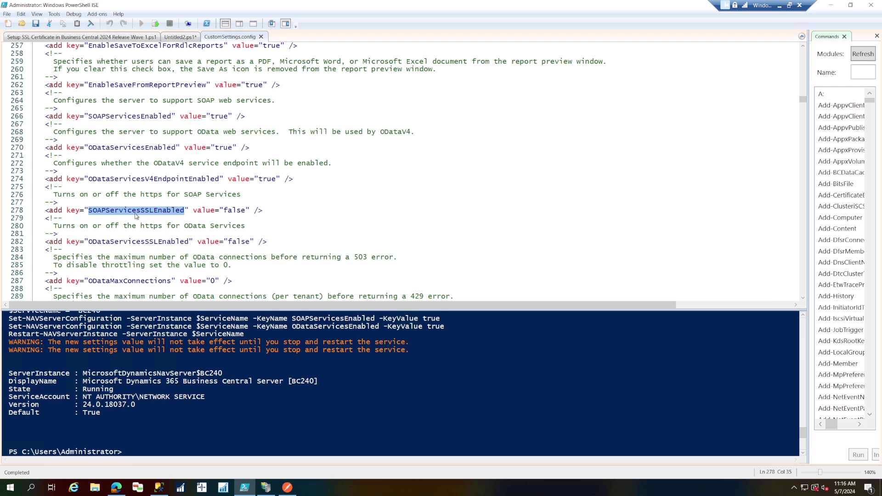
{"action": "double_click", "coordinate": [234, 210]}
{"action": "left_click", "coordinate": [178, 242]}
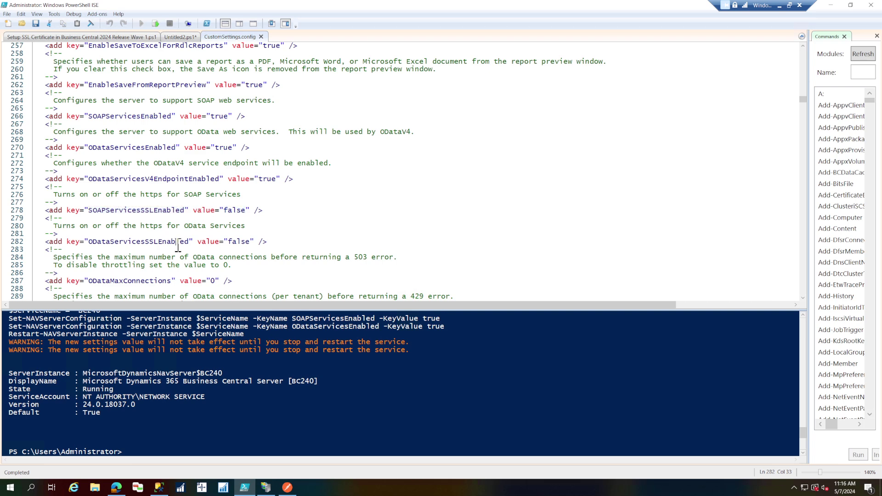
{"action": "double_click", "coordinate": [177, 242]}
{"action": "left_click", "coordinate": [170, 243]}
{"action": "left_click_drag", "start_coordinate": [146, 243], "coordinate": [192, 243]}
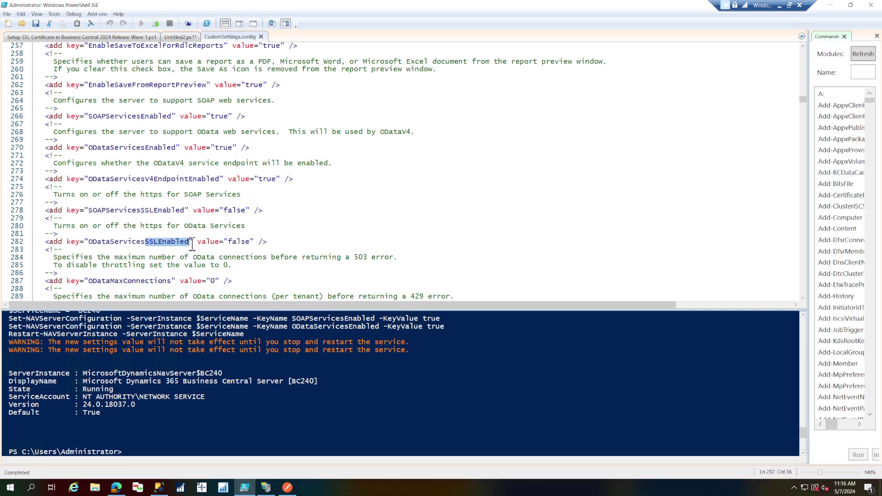
Step: Search CustomSettings.config for SSLEnabled from the beginning of the file and review each matching service key
{"action": "key", "text": "ctrl+f"}
{"action": "left_click", "coordinate": [421, 225]}
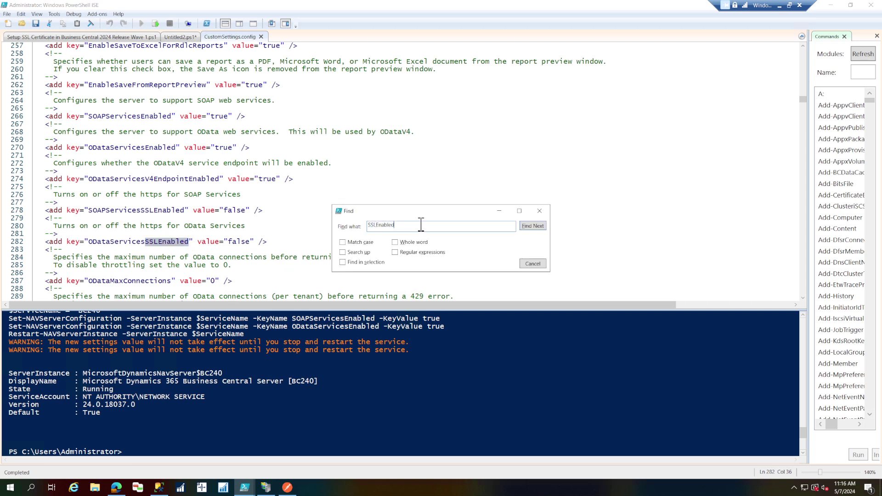
{"action": "left_click", "coordinate": [653, 198]}
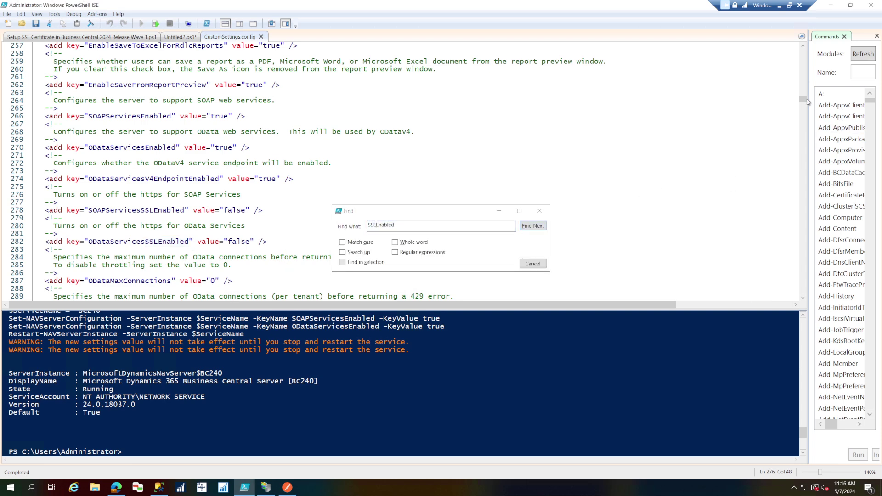
{"action": "left_click_drag", "start_coordinate": [803, 99], "coordinate": [802, 50]}
{"action": "left_click", "coordinate": [320, 66]}
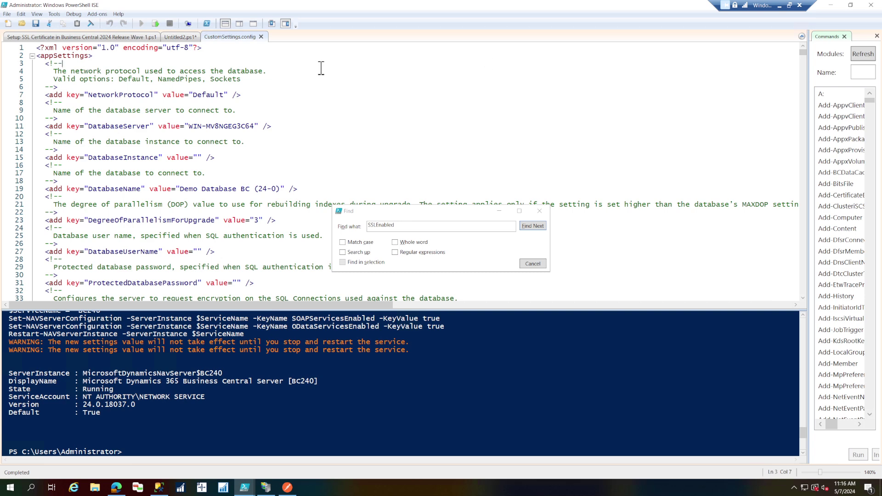
{"action": "left_click", "coordinate": [532, 226]}
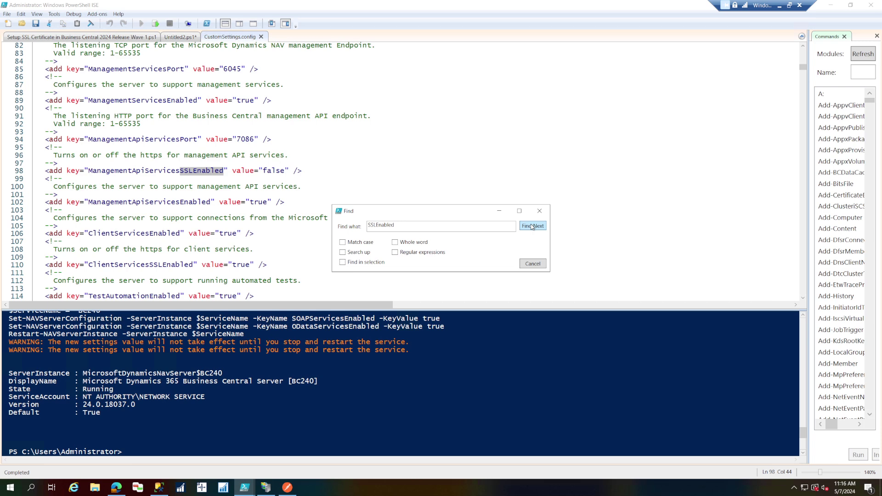
{"action": "left_click", "coordinate": [532, 226]}
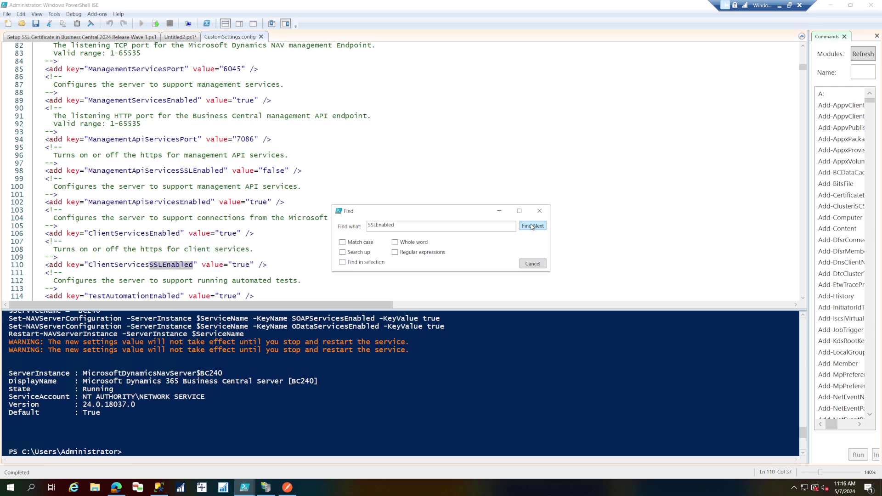
{"action": "left_click", "coordinate": [532, 226]}
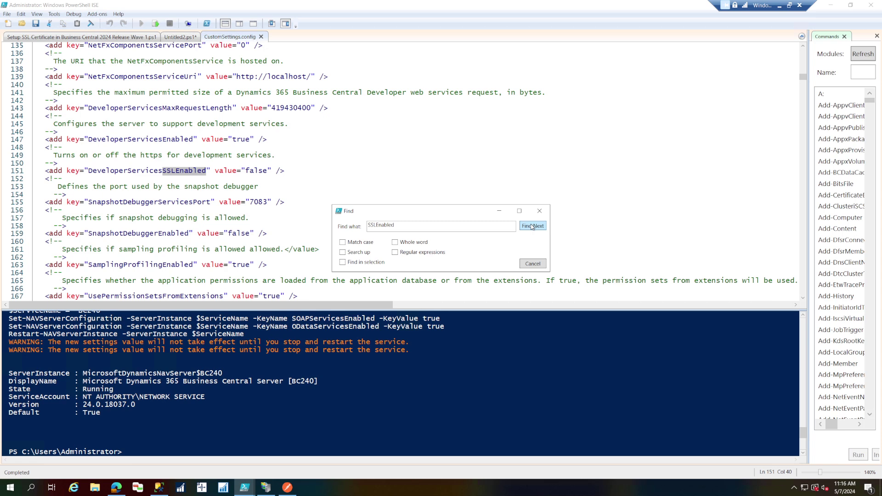
{"action": "left_click", "coordinate": [532, 226]}
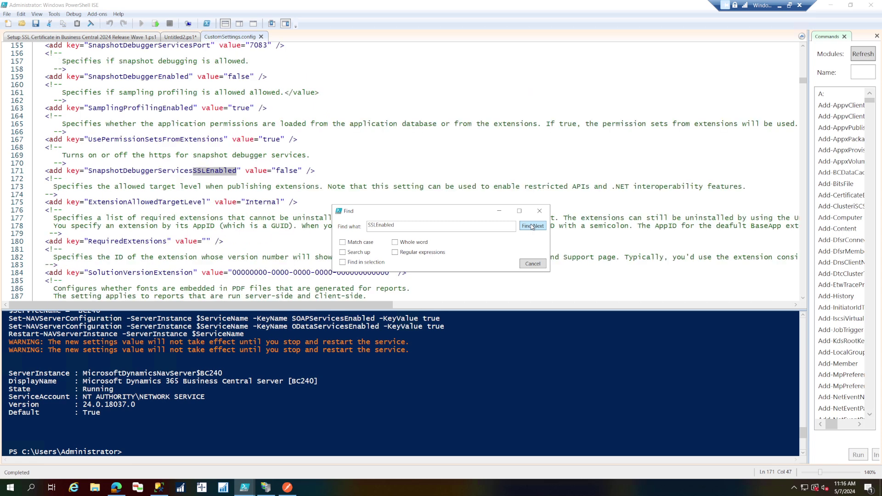
{"action": "left_click", "coordinate": [532, 226]}
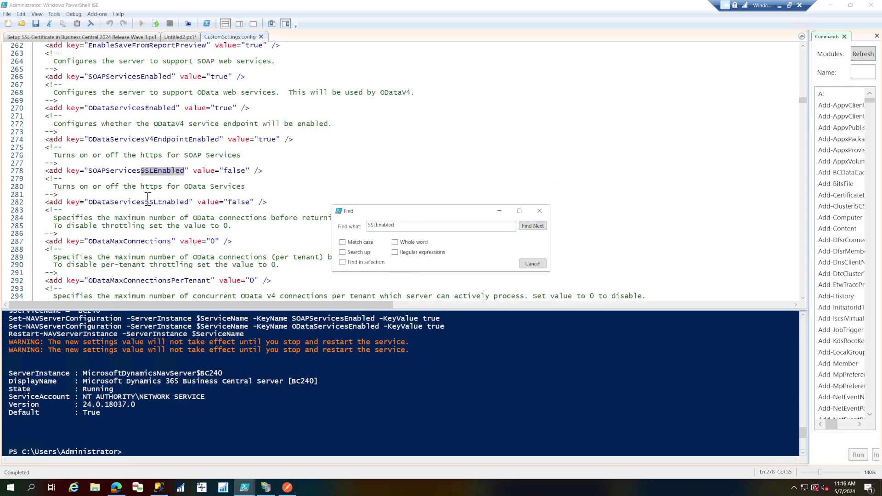
{"action": "left_click", "coordinate": [532, 226]}
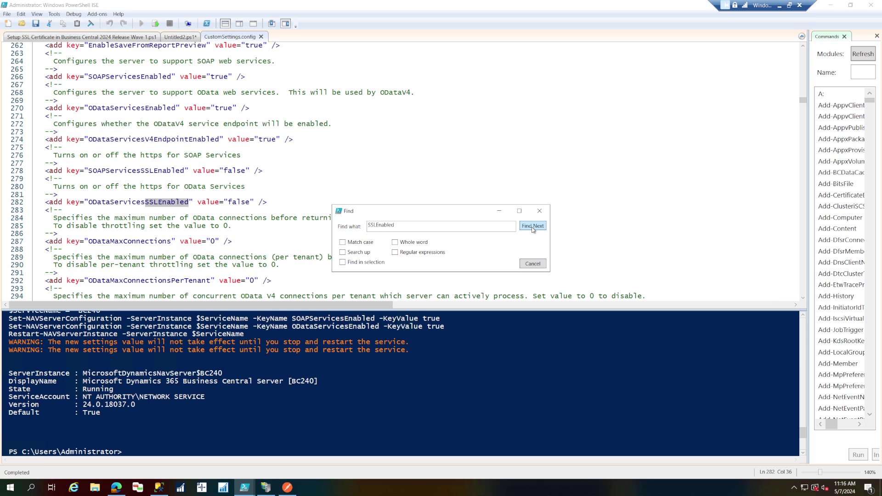
{"action": "left_click", "coordinate": [532, 226]}
{"action": "left_click", "coordinate": [532, 226]}
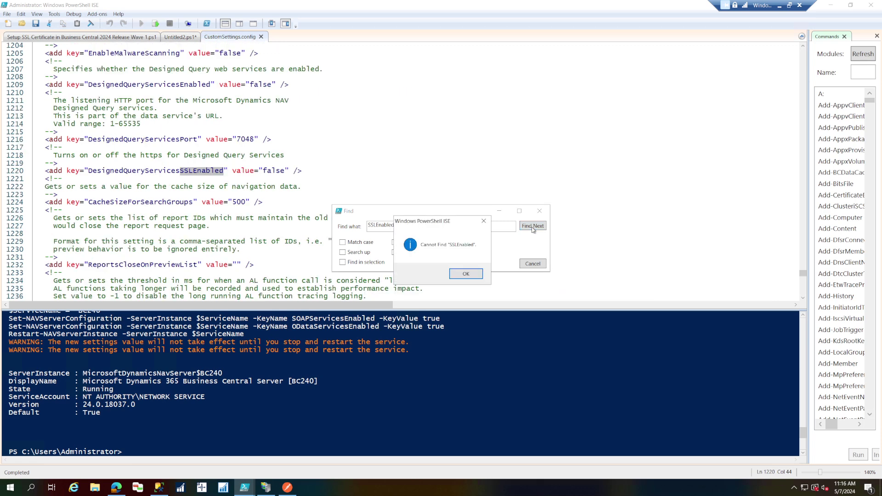
{"action": "left_click", "coordinate": [470, 274]}
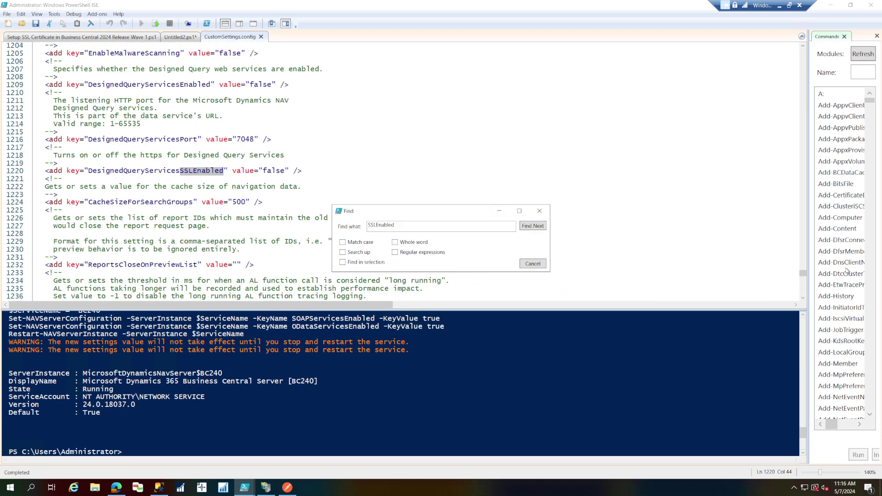
Step: Repeat the SSLEnabled search from the middle of CustomSettings.config to check for further matches
{"action": "left_click", "coordinate": [806, 248]}
{"action": "left_click_drag", "start_coordinate": [803, 273], "coordinate": [803, 143]}
{"action": "left_click", "coordinate": [457, 170]}
{"action": "left_click", "coordinate": [528, 226]}
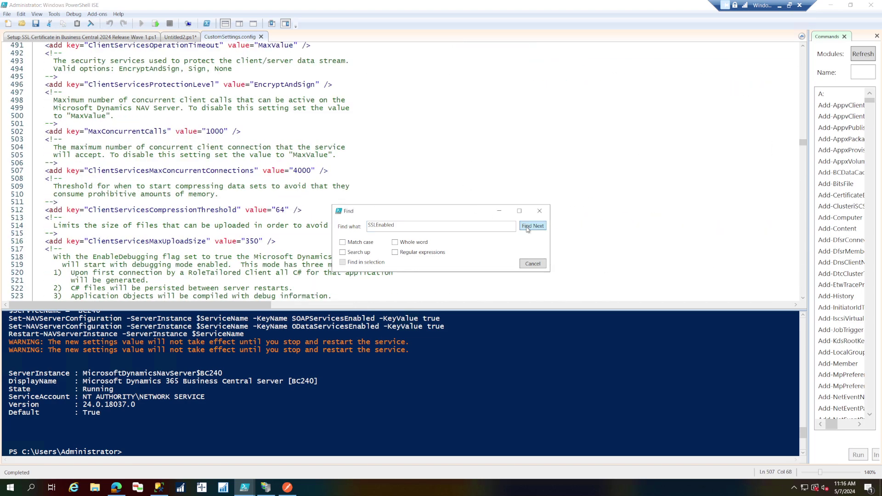
{"action": "left_click", "coordinate": [528, 226]}
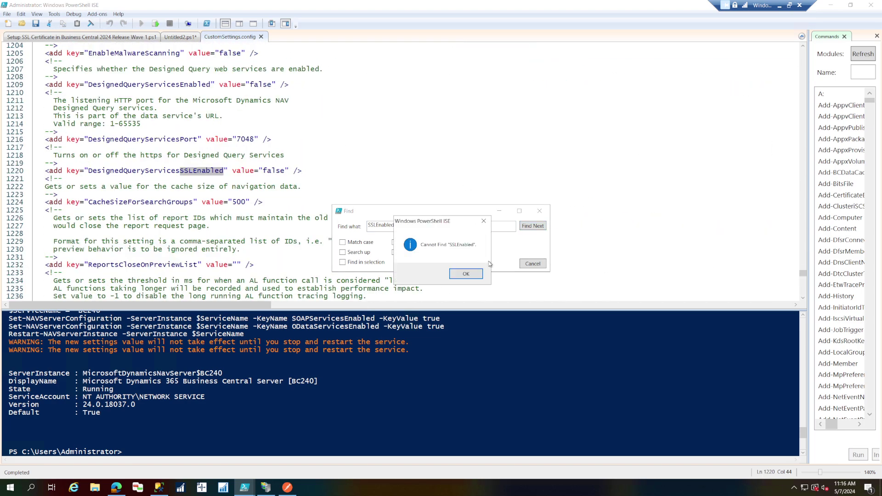
{"action": "left_click", "coordinate": [467, 274]}
Step: Restart the SSLEnabled search at the beginning of CustomSettings.config and advance to the SOAPServicesSSLEnabled key
{"action": "scroll", "coordinate": [404, 158], "scroll_direction": "up", "scroll_amount": 2}
{"action": "scroll", "coordinate": [404, 158], "scroll_direction": "up", "scroll_amount": 20}
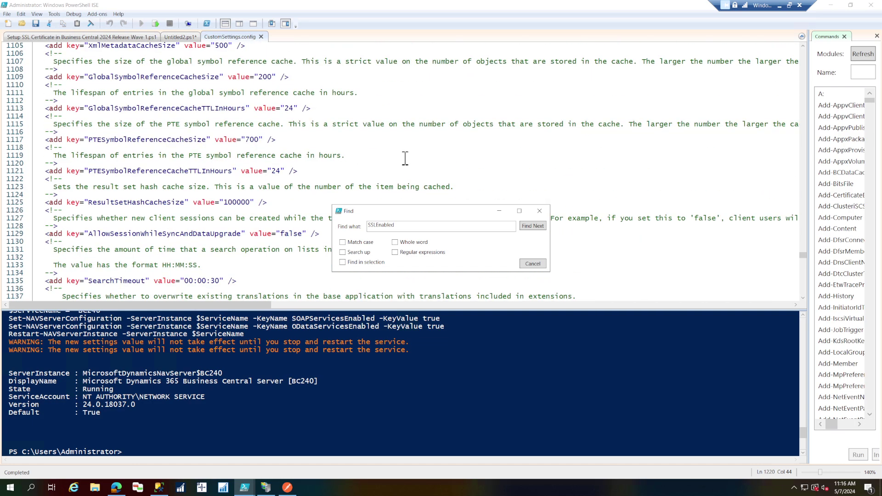
{"action": "left_click_drag", "start_coordinate": [802, 249], "coordinate": [802, 51]}
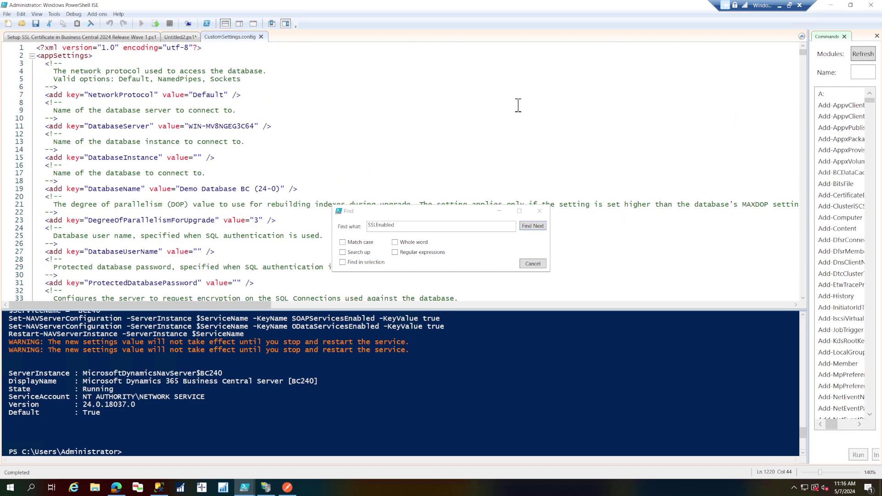
{"action": "left_click", "coordinate": [533, 226]}
{"action": "left_click", "coordinate": [541, 229]}
{"action": "left_click", "coordinate": [541, 229]}
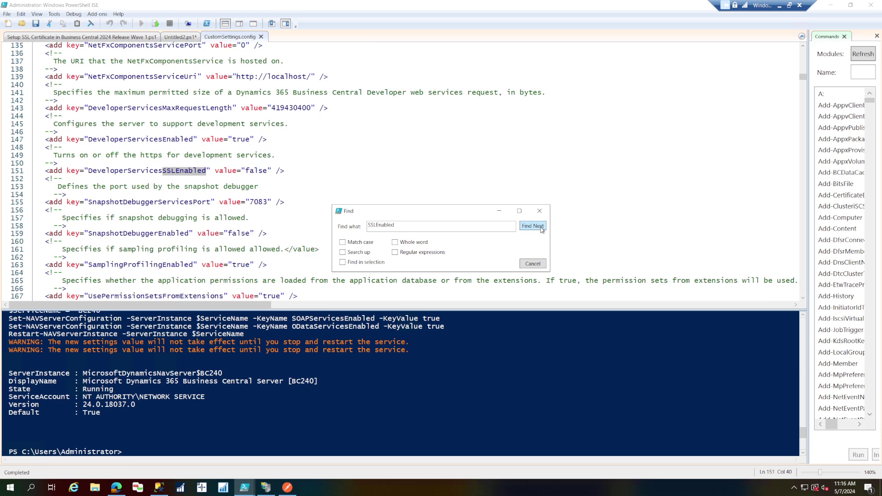
{"action": "left_click", "coordinate": [541, 228]}
{"action": "left_click", "coordinate": [542, 226]}
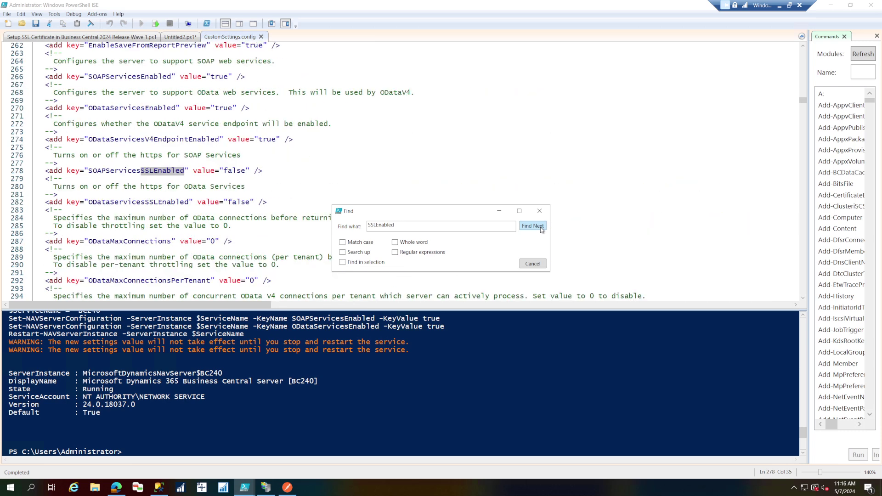
Step: Close the search and copy SOAPServicesSSLEnabled from CustomSettings.config to a new line below the ODataServicesEnabled command in Untitled2.ps1
{"action": "left_click", "coordinate": [539, 211]}
{"action": "double_click", "coordinate": [137, 172]}
{"action": "key", "text": "ctrl+c"}
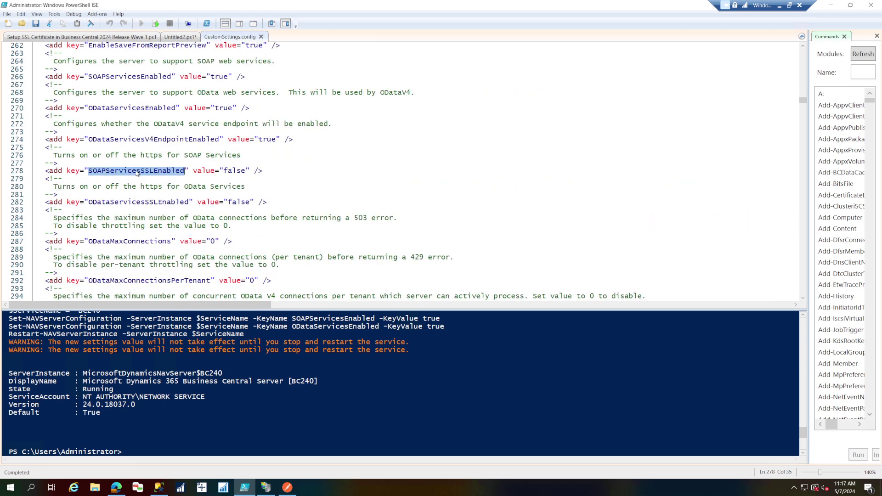
{"action": "left_click", "coordinate": [181, 37]}
{"action": "left_click", "coordinate": [509, 93]}
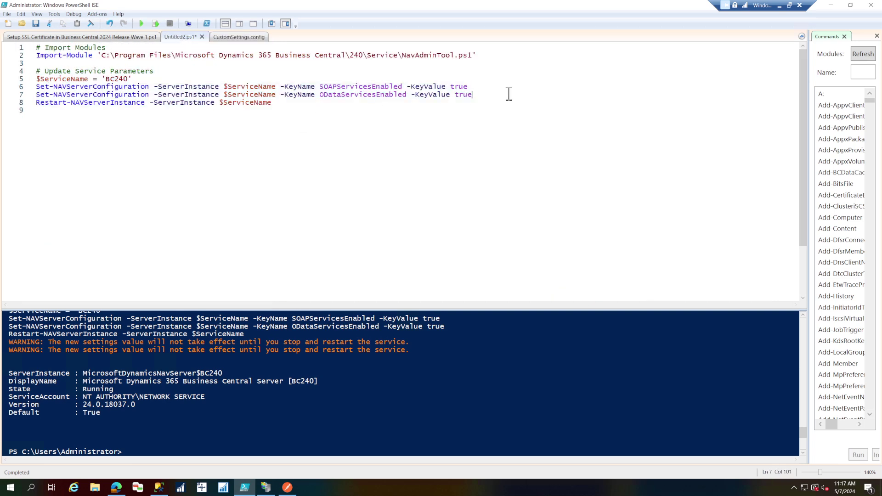
{"action": "key", "text": "Return"}
{"action": "key", "text": "ctrl+v"}
{"action": "key", "text": "Return"}
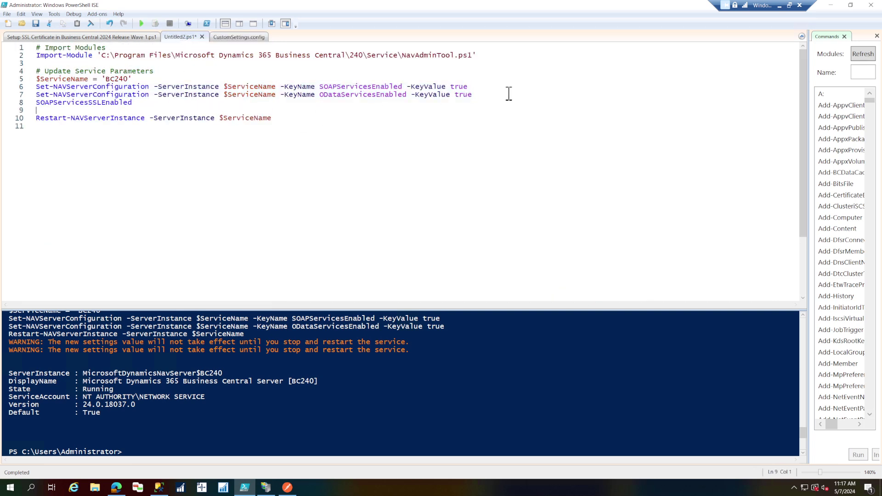
Step: Copy ODataServicesSSLEnabled from CustomSettings.config to the line below SOAPServicesSSLEnabled in Untitled2.ps1
{"action": "left_click", "coordinate": [241, 37]}
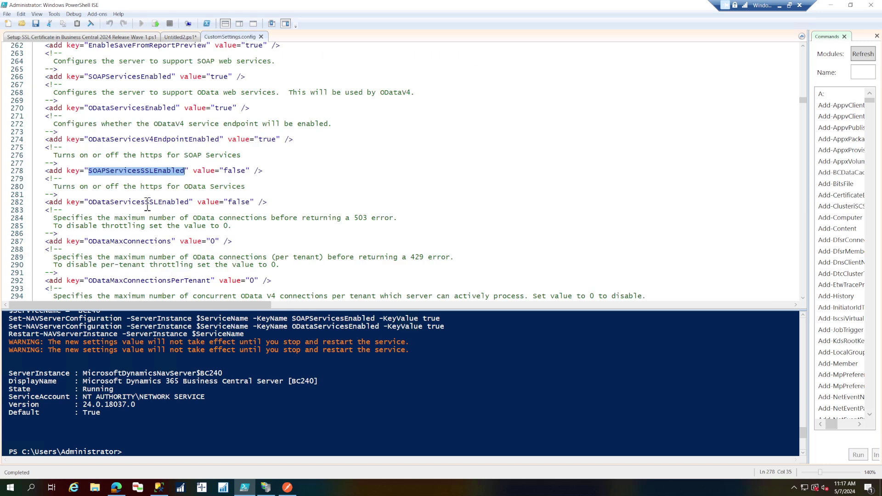
{"action": "double_click", "coordinate": [138, 201]}
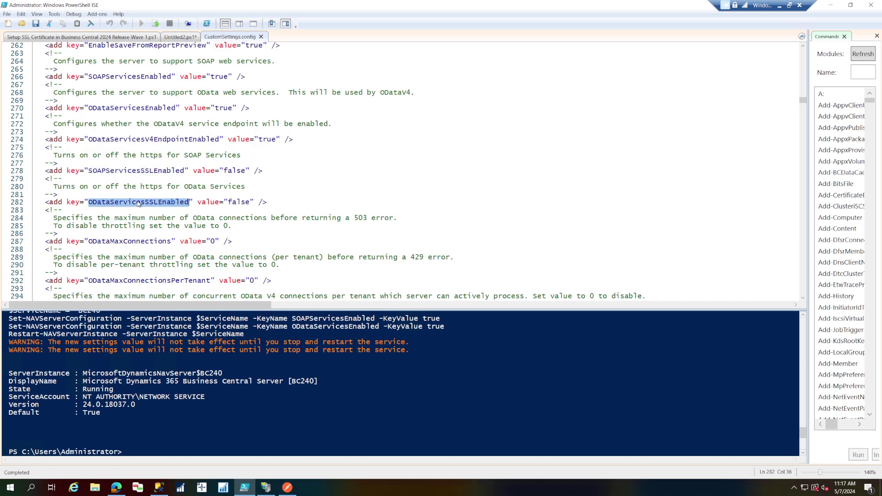
{"action": "key", "text": "ctrl+c"}
{"action": "left_click", "coordinate": [180, 37]}
{"action": "key", "text": "ctrl+v"}
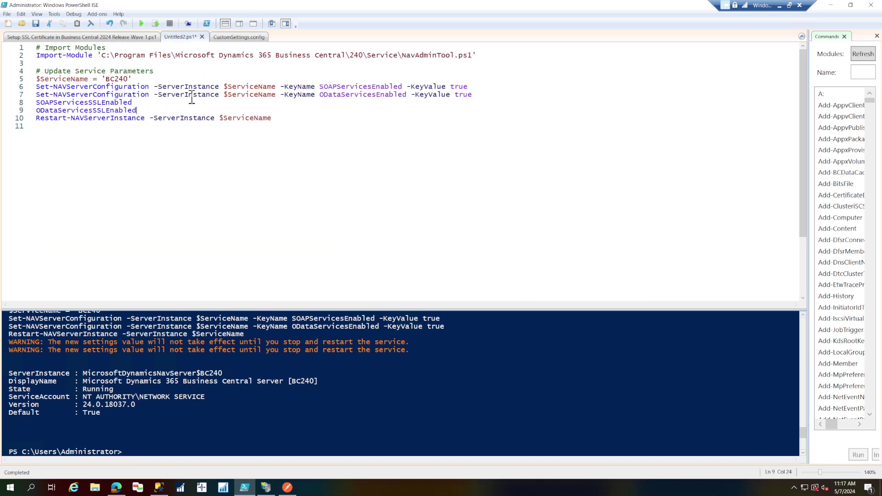
Step: Prefix both SSL key names in the script with Set-NAVServerConfiguration -ServerInstance $ServiceName -KeyName, copied from the ODataServicesEnabled command
{"action": "left_click", "coordinate": [320, 95]}
{"action": "key", "text": "shift+Home"}
{"action": "key", "text": "Down"}
{"action": "key", "text": "ctrl+v"}
{"action": "key", "text": "Down"}
{"action": "key", "text": "Home"}
{"action": "key", "text": "ctrl+v"}
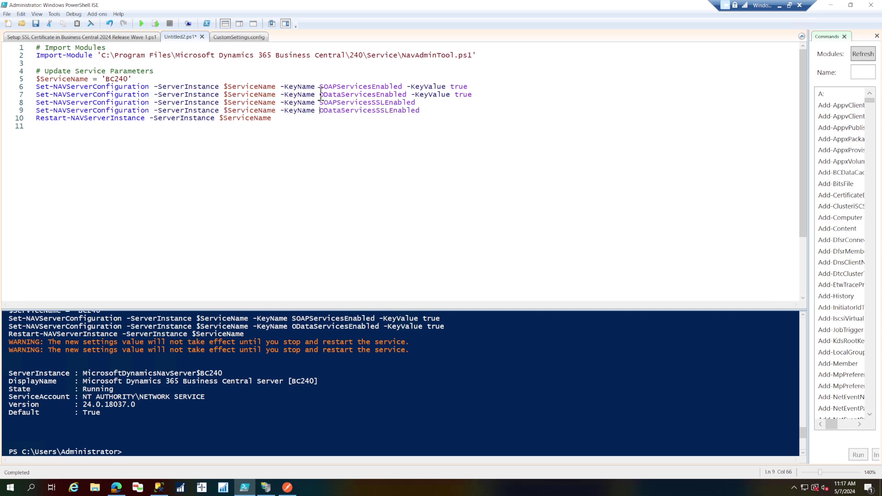
Step: Append -KeyValue true to the SOAPServicesSSLEnabled and ODataServicesSSLEnabled commands
{"action": "left_click_drag", "start_coordinate": [408, 95], "coordinate": [482, 95]}
{"action": "key", "text": "ctrl+c"}
{"action": "left_click", "coordinate": [444, 106]}
{"action": "key", "text": "ctrl+v"}
{"action": "left_click", "coordinate": [444, 111]}
{"action": "key", "text": "ctrl+v"}
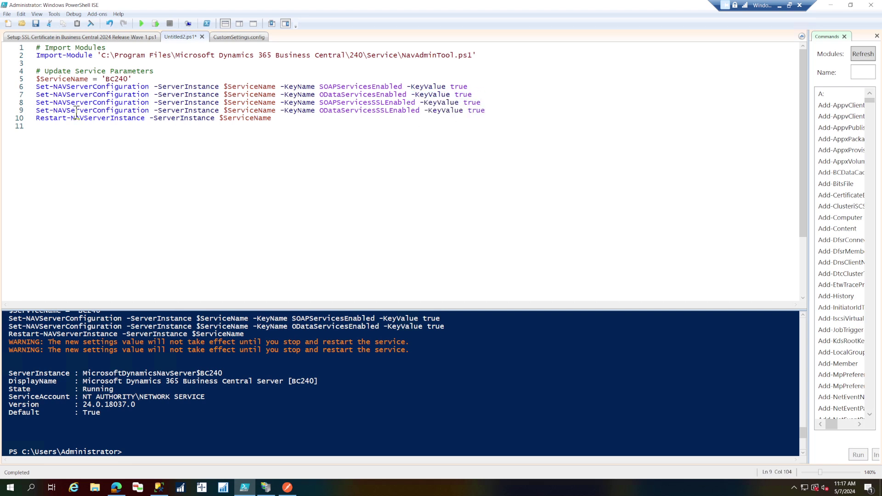
Step: Run only the script block from the Update Service Parameters comment through Restart-NAVServerInstance
{"action": "left_click_drag", "start_coordinate": [282, 120], "coordinate": [32, 73]}
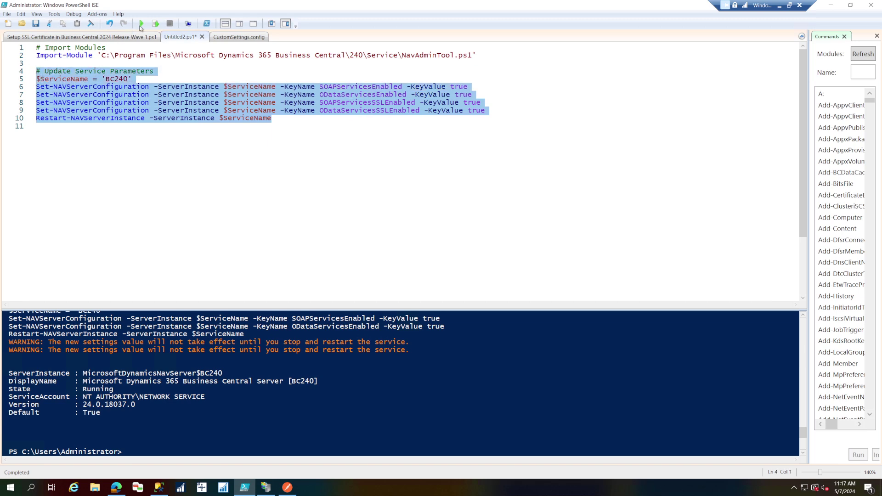
{"action": "left_click", "coordinate": [156, 24]}
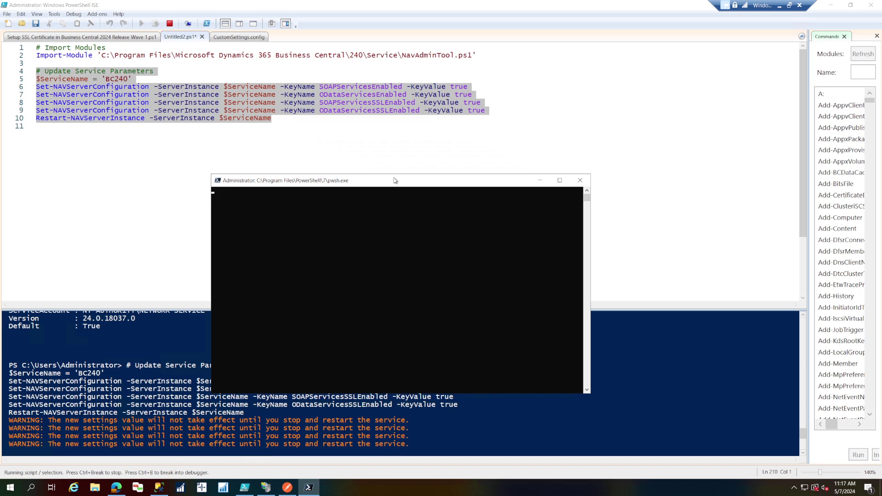
{"action": "left_click", "coordinate": [393, 148]}
{"action": "left_click", "coordinate": [310, 489]}
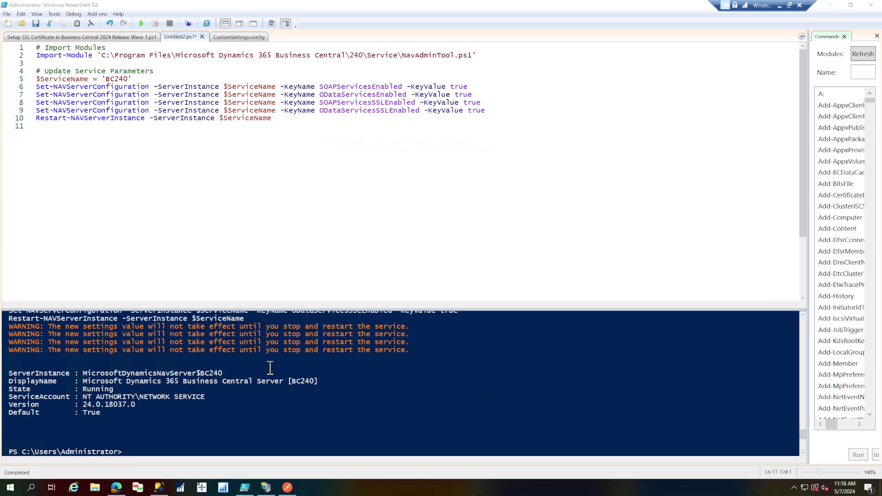
{"action": "left_click", "coordinate": [127, 385]}
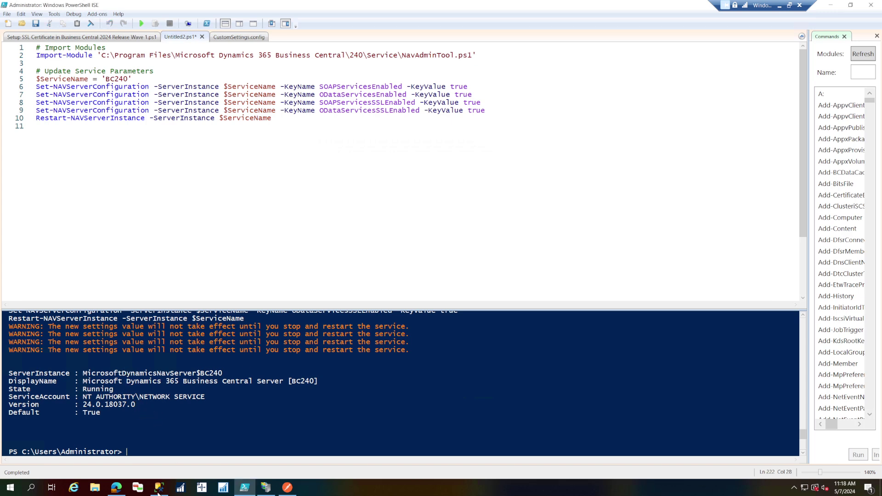
Step: Switch to Edge, reload the Web Services page and sign in to Business Central with the user name and account password
{"action": "left_click", "coordinate": [116, 487]}
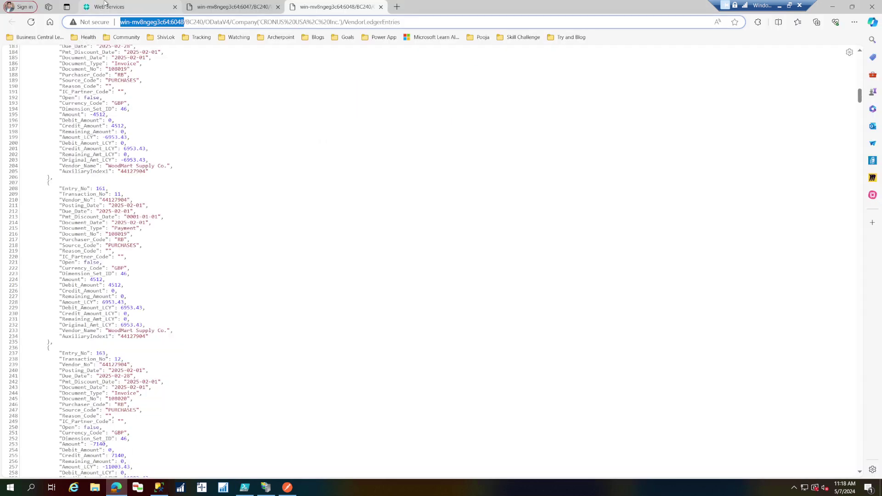
{"action": "left_click", "coordinate": [138, 5]}
{"action": "left_click", "coordinate": [497, 292]}
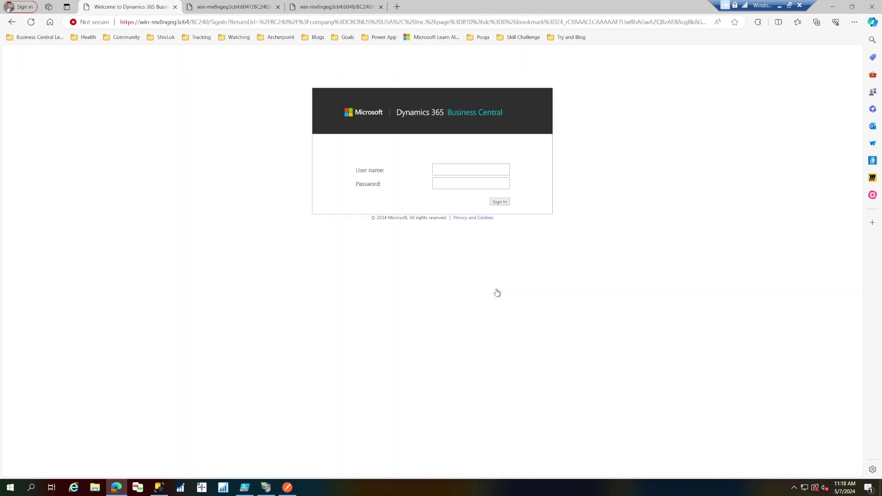
{"action": "left_click", "coordinate": [490, 169]}
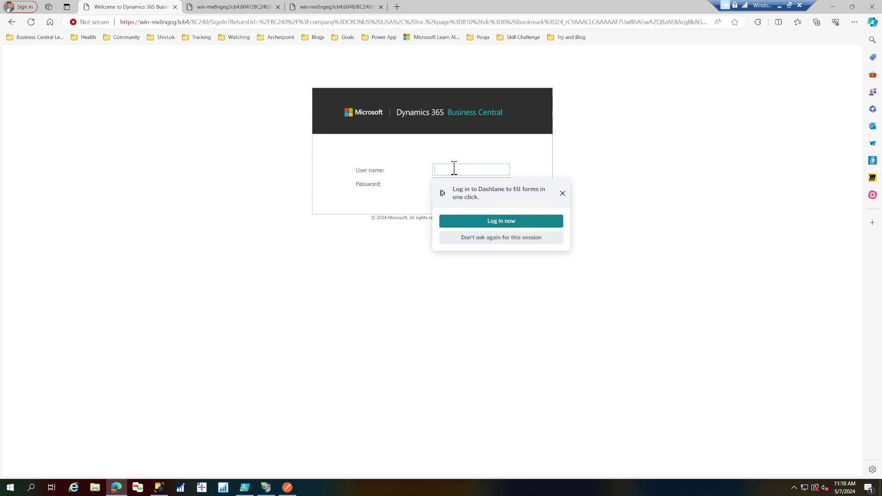
{"action": "type", "text": "saurav"}
{"action": "key", "text": "Tab"}
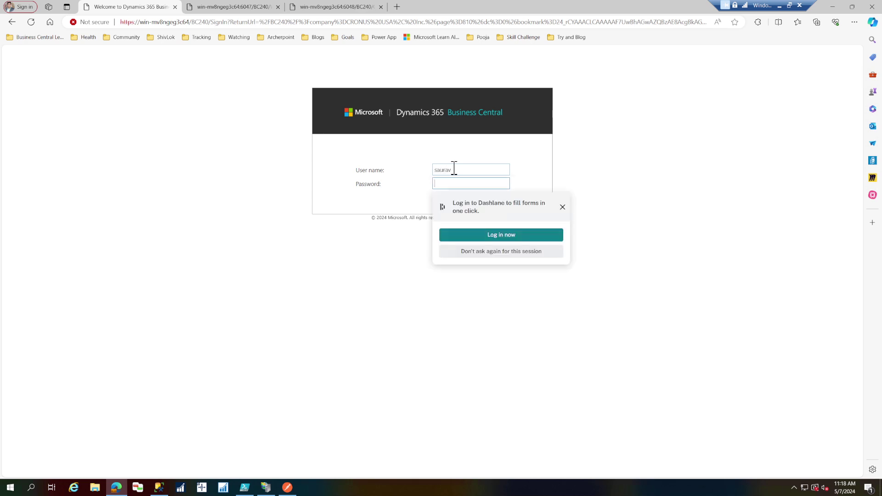
{"action": "type", "text": "•••••"}
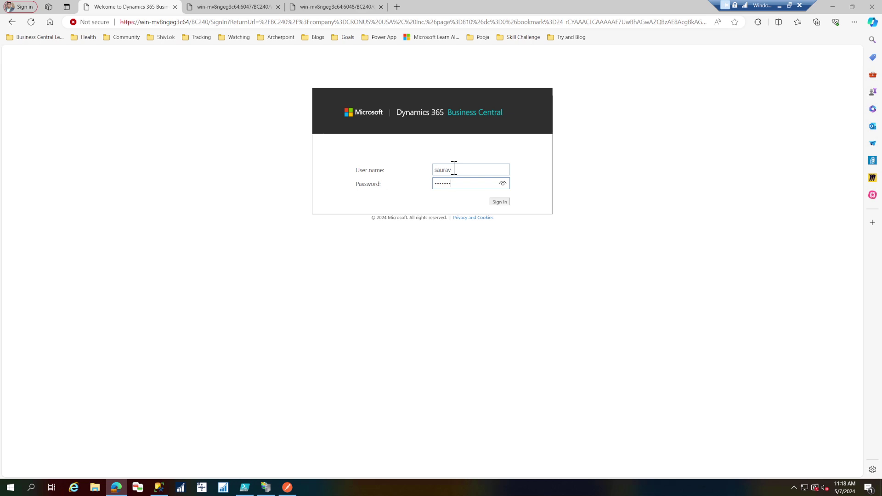
{"action": "left_click", "coordinate": [502, 203]}
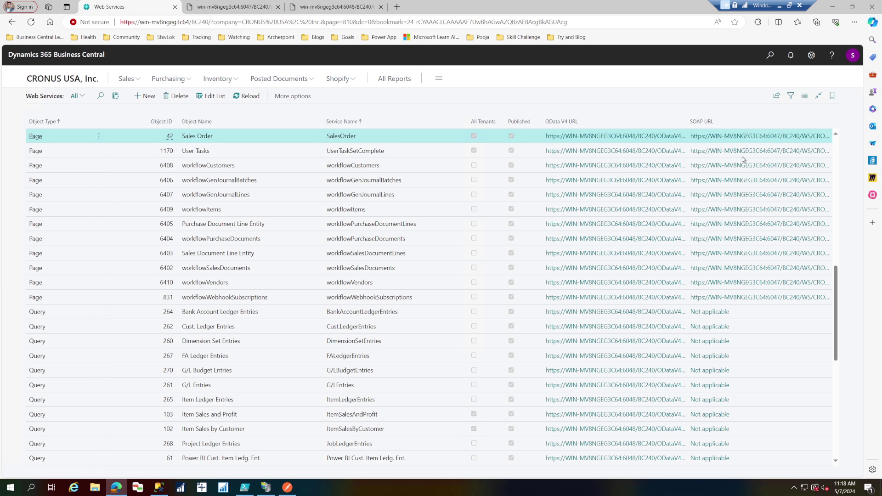
Step: Open the OData V4 URL of the VendorLedgerEntries query and sign in with the user name and password
{"action": "left_click", "coordinate": [837, 367]}
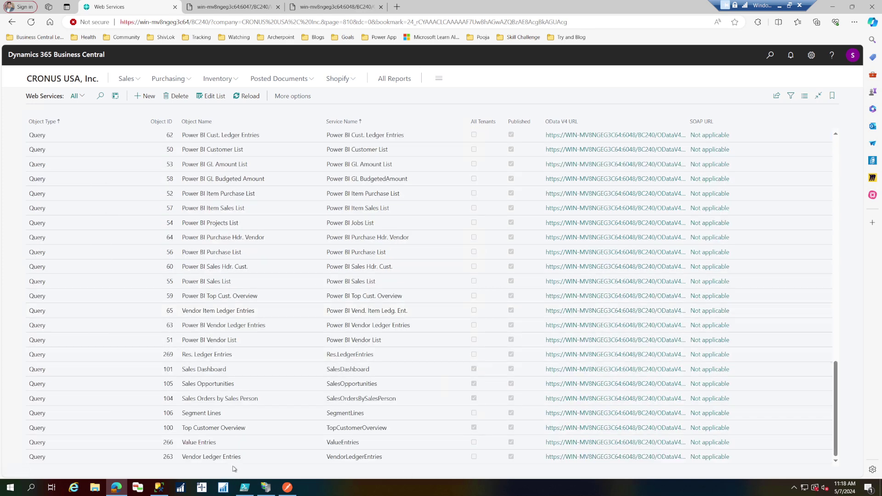
{"action": "left_click", "coordinate": [633, 457]}
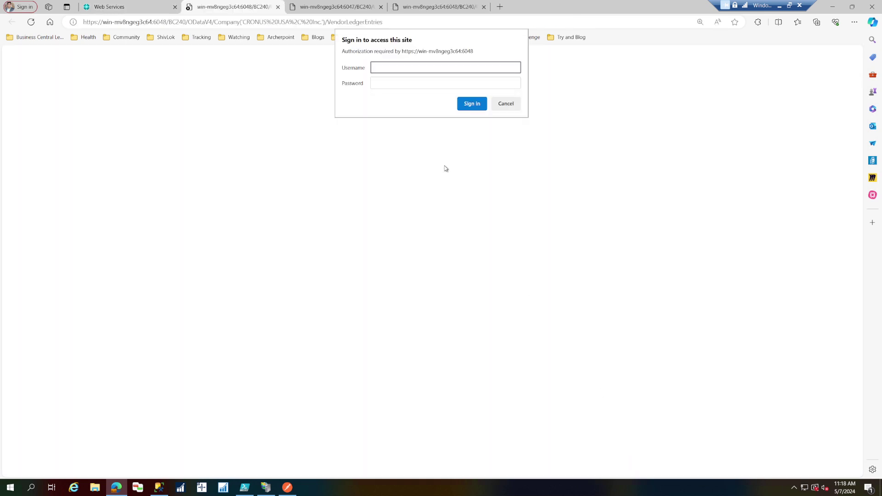
{"action": "type", "text": "saurav"}
{"action": "key", "text": "Tab"}
{"action": "key", "text": "ctrl+v"}
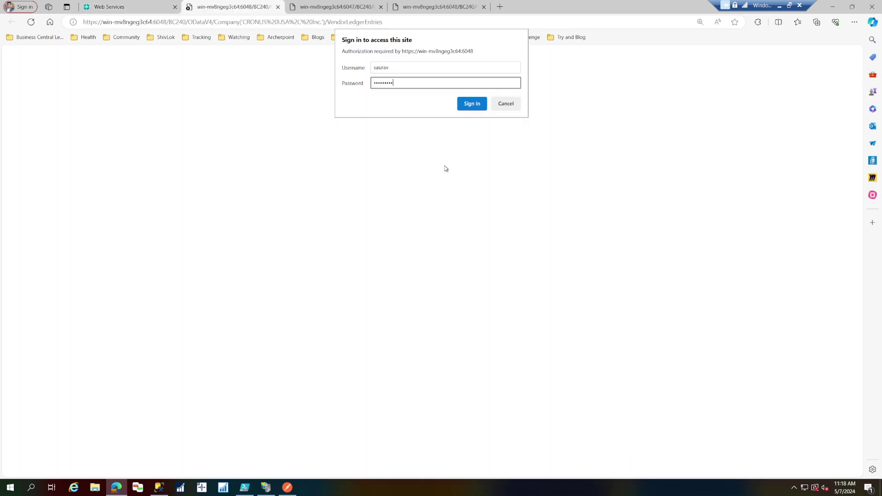
{"action": "key", "text": "Return"}
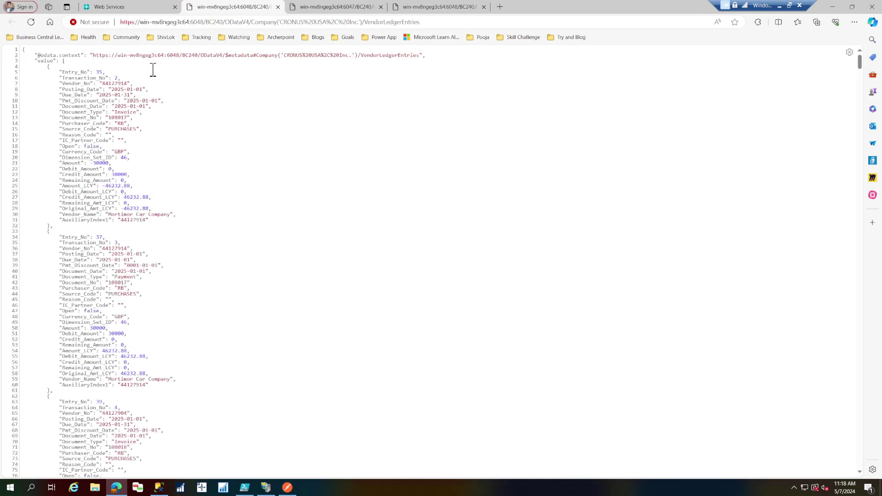
Step: Compare the HTTPS VendorLedgerEntries page and its connection security details with the earlier HTTP OData and SOAP pages
{"action": "left_click", "coordinate": [349, 7]}
{"action": "left_click_drag", "start_coordinate": [442, 6], "coordinate": [340, 6]}
{"action": "left_click_drag", "start_coordinate": [120, 21], "coordinate": [184, 22]}
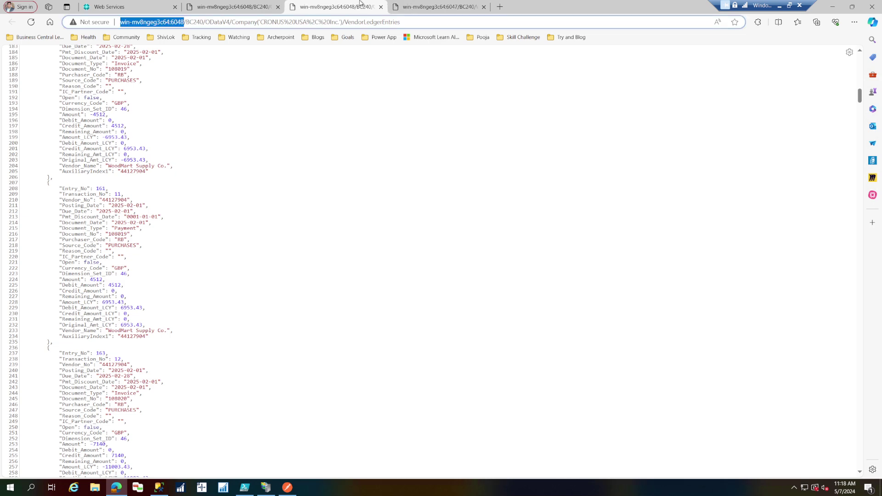
{"action": "scroll", "coordinate": [221, 107], "scroll_direction": "up", "scroll_amount": 5}
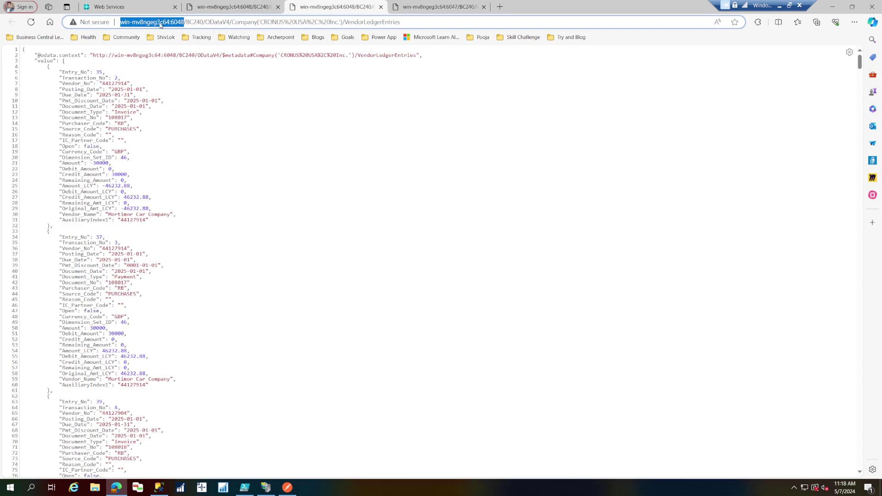
{"action": "left_click", "coordinate": [199, 6]}
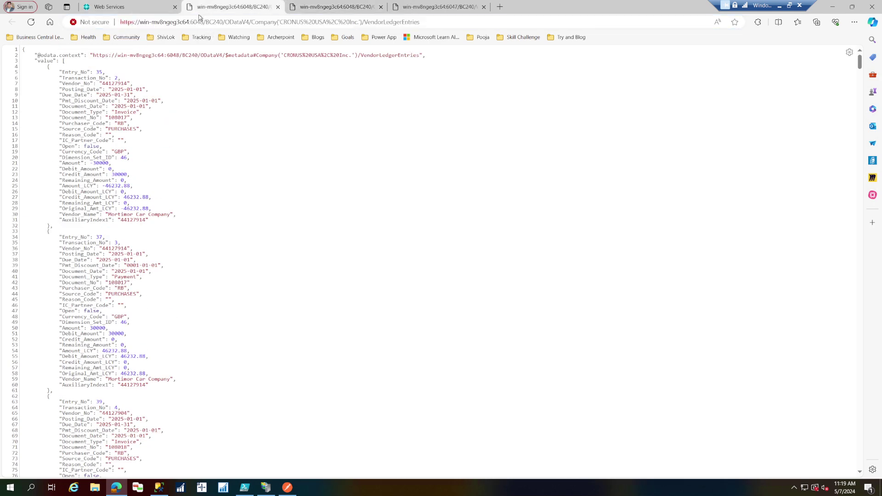
{"action": "left_click", "coordinate": [75, 24]}
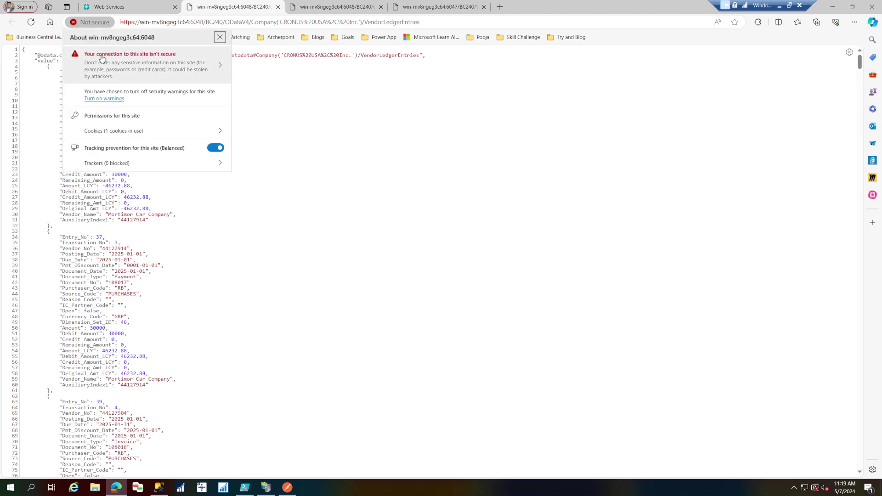
{"action": "left_click", "coordinate": [339, 173]}
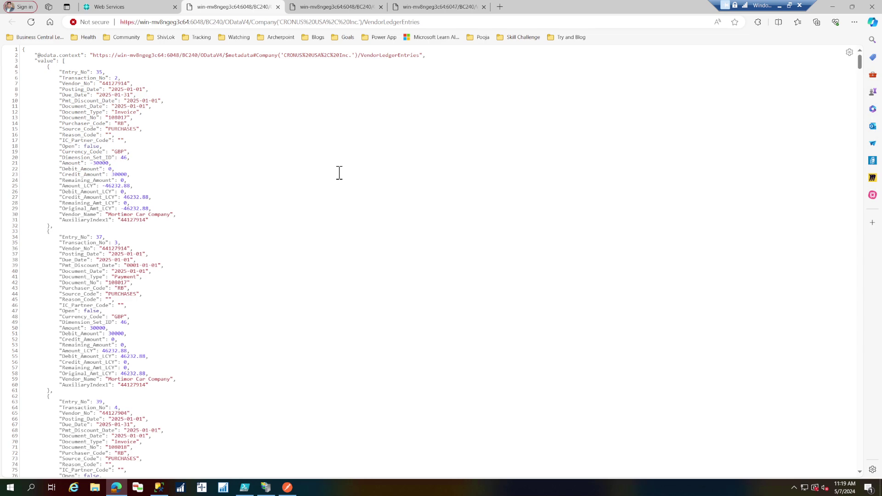
{"action": "left_click", "coordinate": [427, 2]}
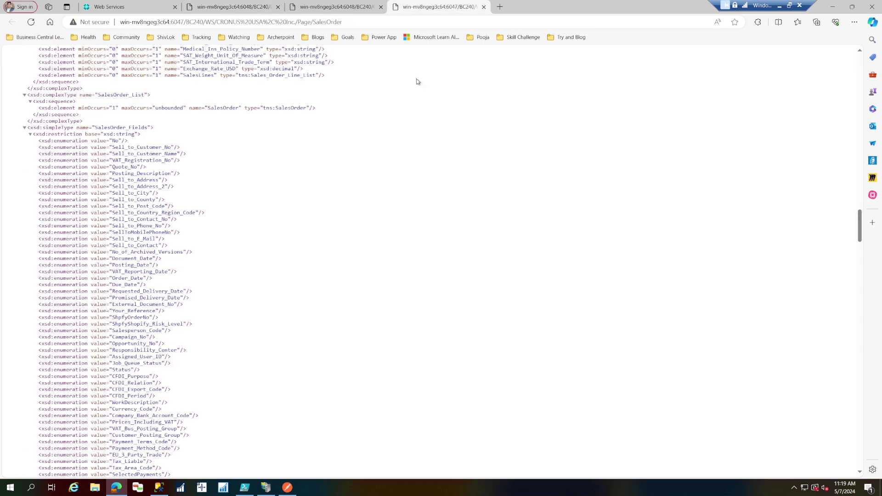
{"action": "scroll", "coordinate": [416, 83], "scroll_direction": "down", "scroll_amount": 10}
{"action": "scroll", "coordinate": [418, 96], "scroll_direction": "up", "scroll_amount": 8}
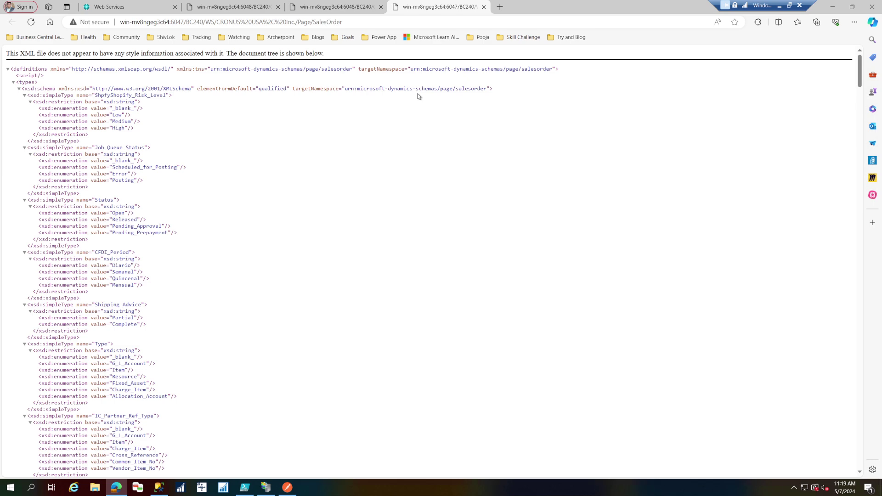
Step: Open the SOAP URL of the SalesOrder page from the Web Services list and sign in with the user name and password
{"action": "left_click", "coordinate": [109, 8]}
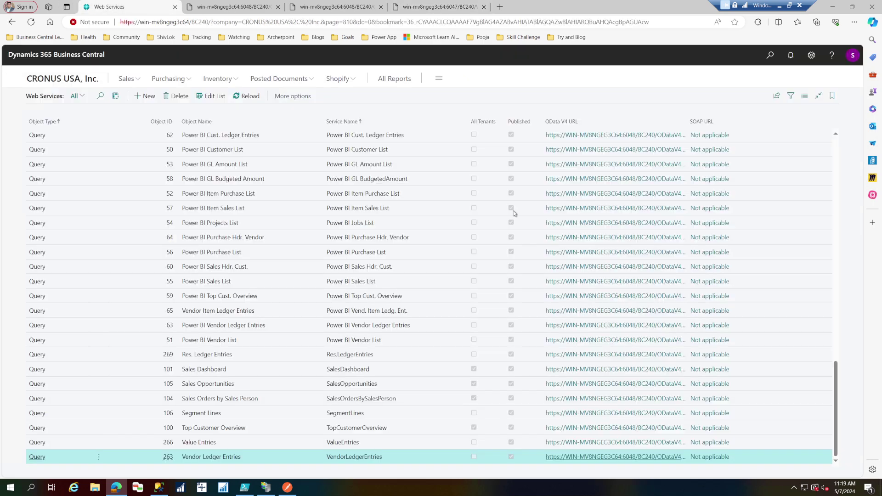
{"action": "scroll", "coordinate": [599, 266], "scroll_direction": "up", "scroll_amount": 15}
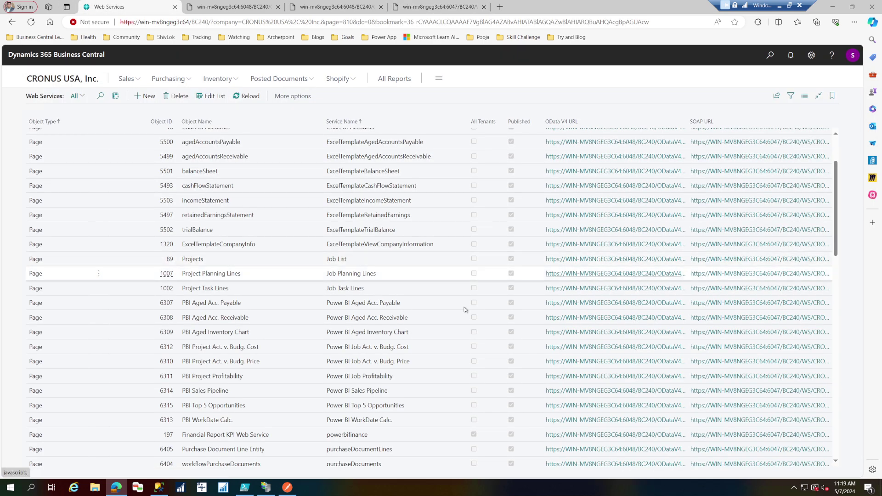
{"action": "scroll", "coordinate": [247, 369], "scroll_direction": "down", "scroll_amount": 5}
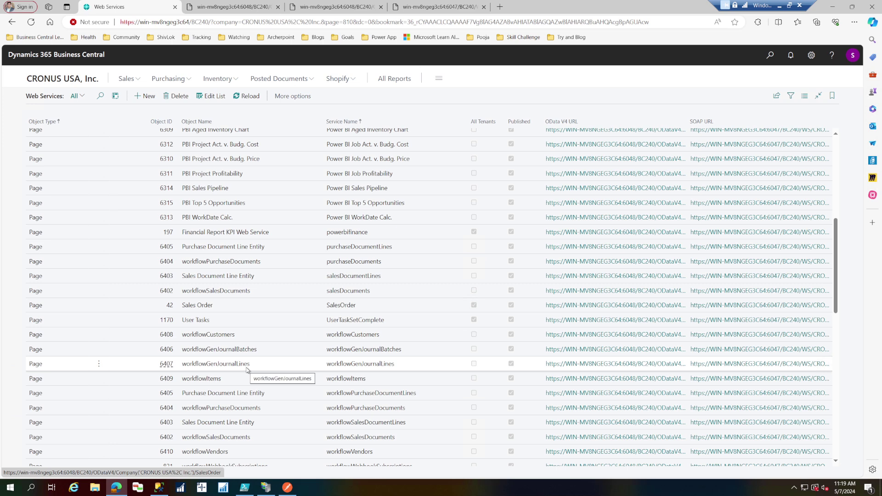
{"action": "left_click", "coordinate": [746, 305]}
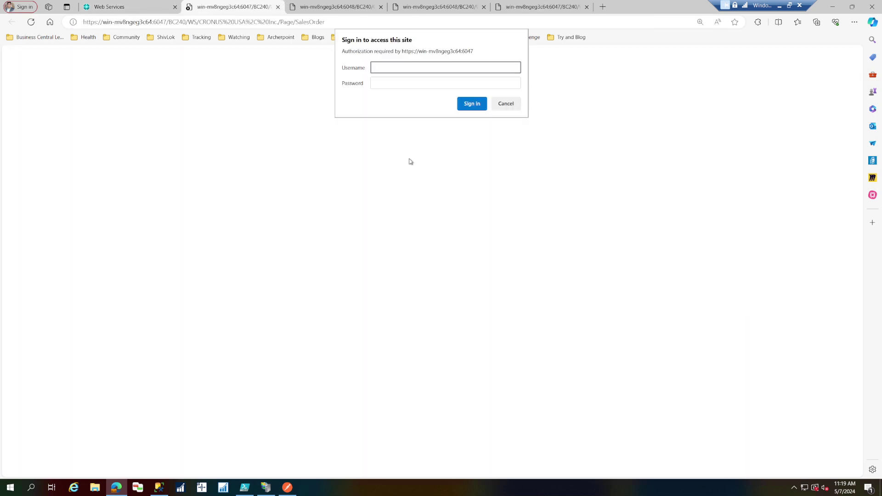
{"action": "type", "text": "saurav"}
{"action": "key", "text": "Tab"}
{"action": "type", "text": "•••••••••"}
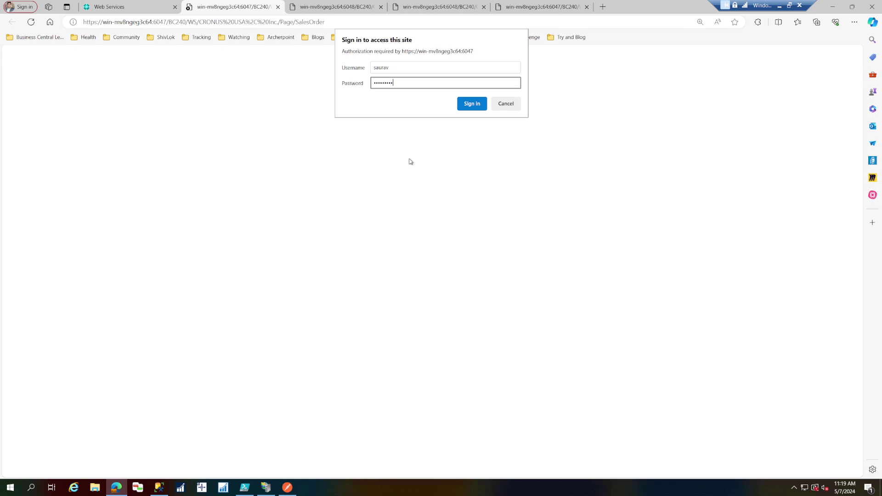
{"action": "left_click", "coordinate": [472, 104]}
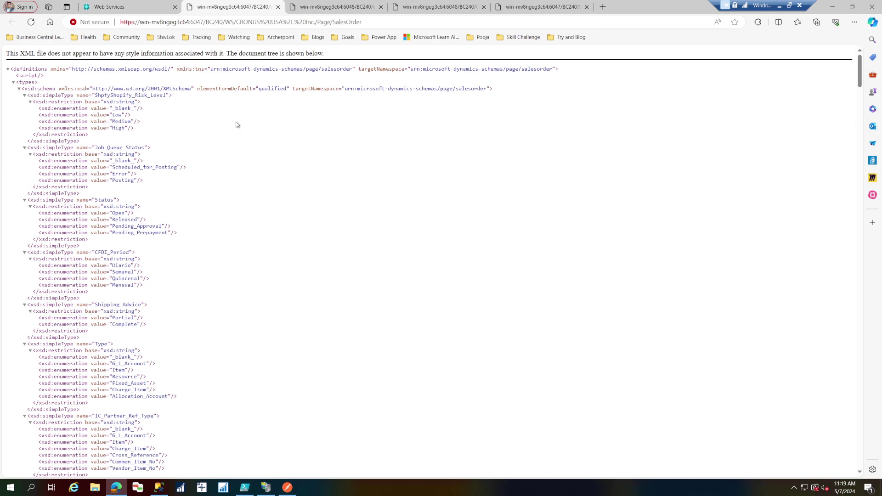
{"action": "left_click", "coordinate": [120, 490]}
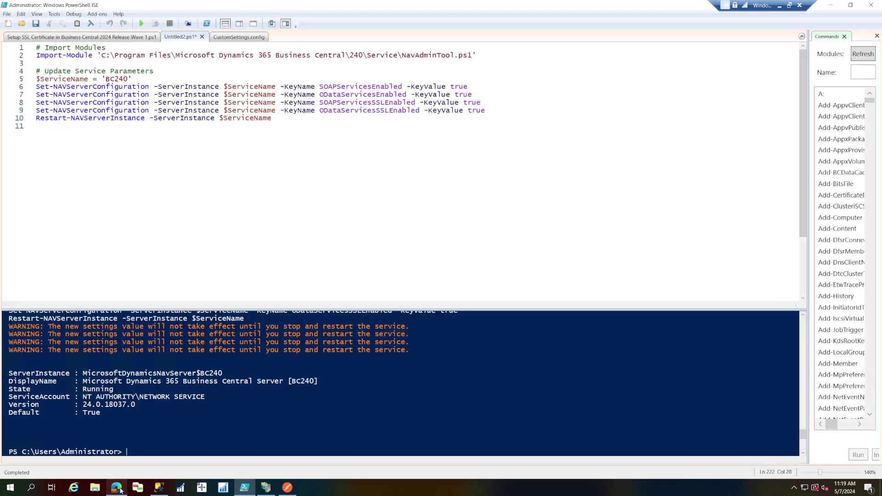
{"action": "left_click", "coordinate": [287, 487]}
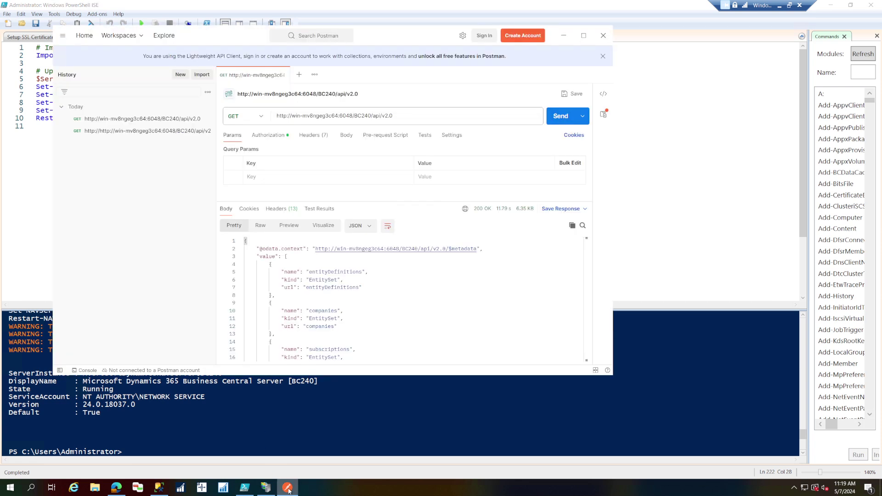
{"action": "left_click", "coordinate": [288, 115]}
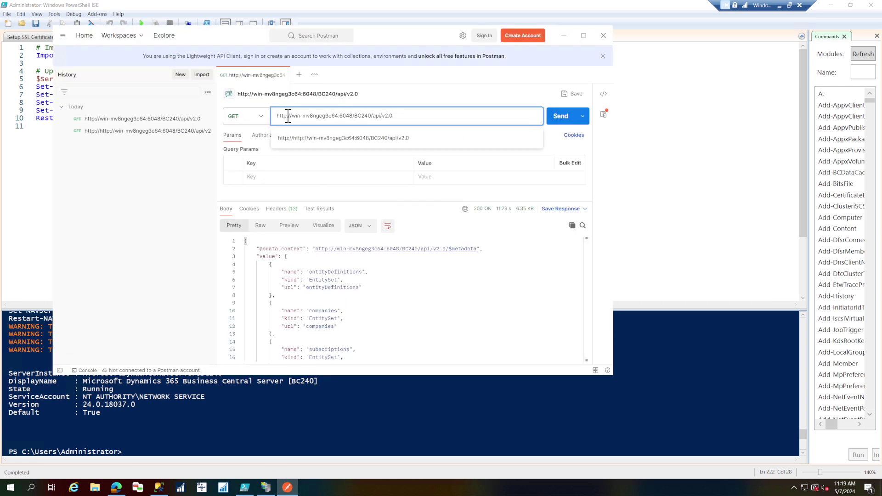
{"action": "type", "text": "s"}
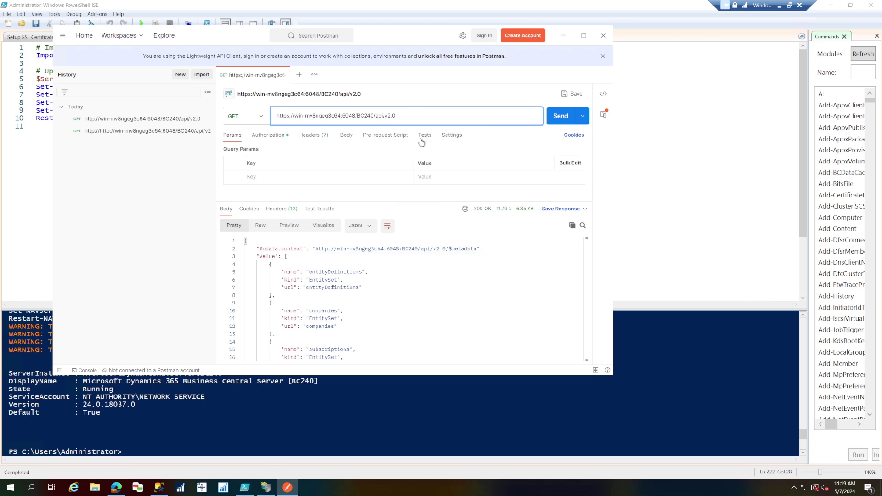
{"action": "left_click", "coordinate": [556, 123]}
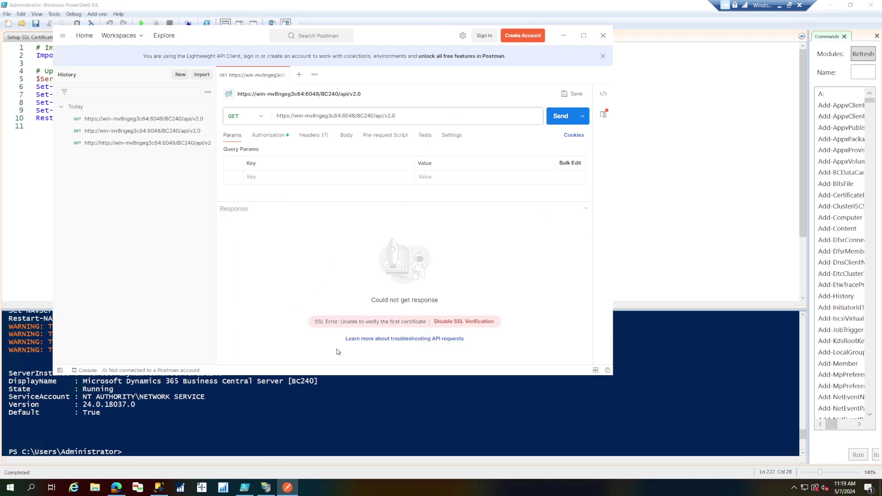
{"action": "left_click_drag", "start_coordinate": [319, 321], "coordinate": [419, 323]}
{"action": "left_click", "coordinate": [366, 321]}
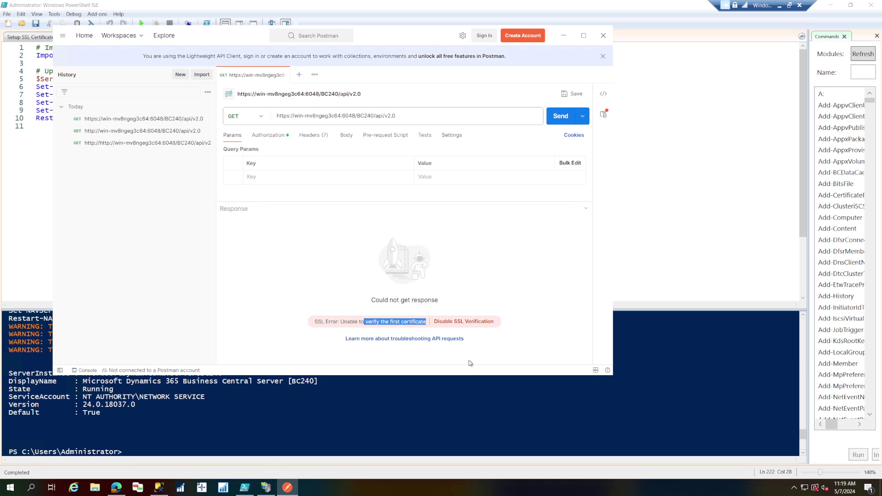
Step: Turn off SSL certificate verification for this request, resend it and look through the returned JSON
{"action": "left_click", "coordinate": [457, 137]}
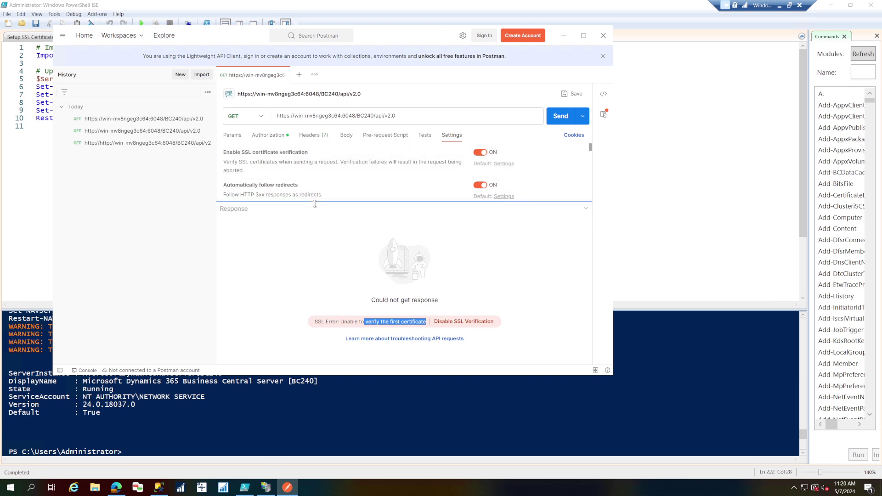
{"action": "left_click_drag", "start_coordinate": [314, 204], "coordinate": [315, 243]}
{"action": "scroll", "coordinate": [354, 215], "scroll_direction": "down", "scroll_amount": 3}
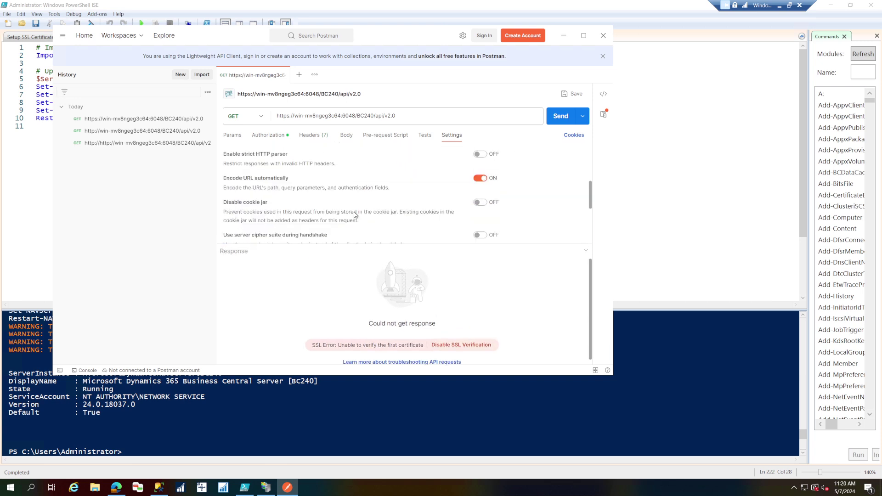
{"action": "scroll", "coordinate": [355, 214], "scroll_direction": "down", "scroll_amount": 5}
{"action": "scroll", "coordinate": [354, 214], "scroll_direction": "up", "scroll_amount": 10}
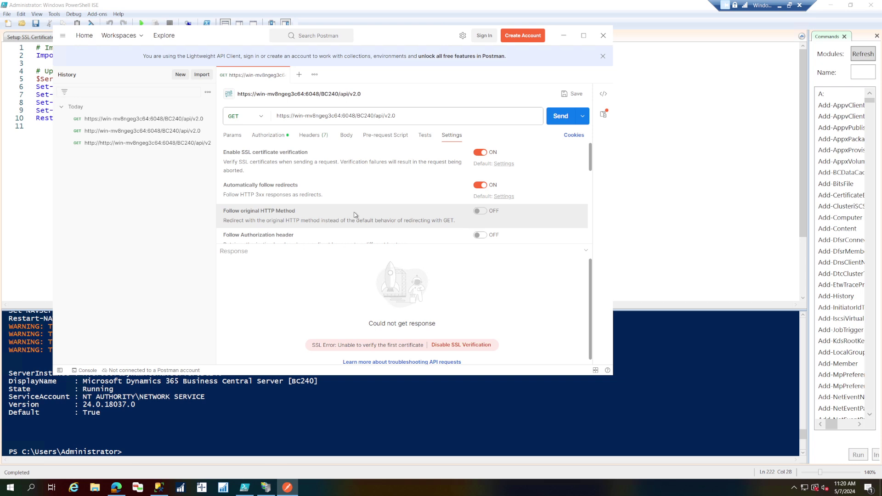
{"action": "left_click", "coordinate": [481, 153]}
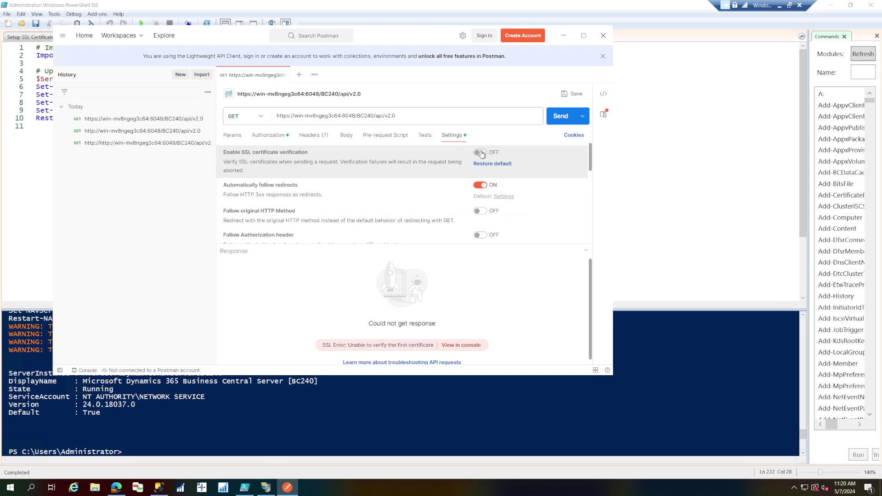
{"action": "left_click", "coordinate": [559, 116]}
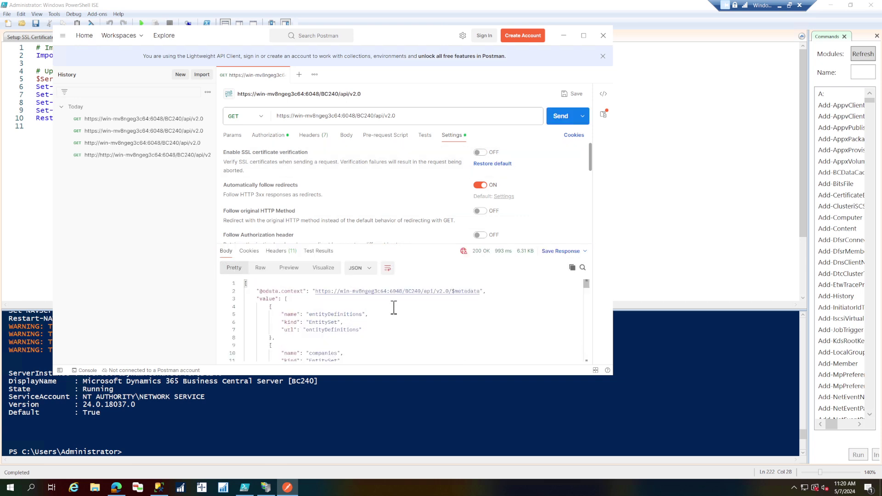
{"action": "scroll", "coordinate": [393, 307], "scroll_direction": "down", "scroll_amount": 20}
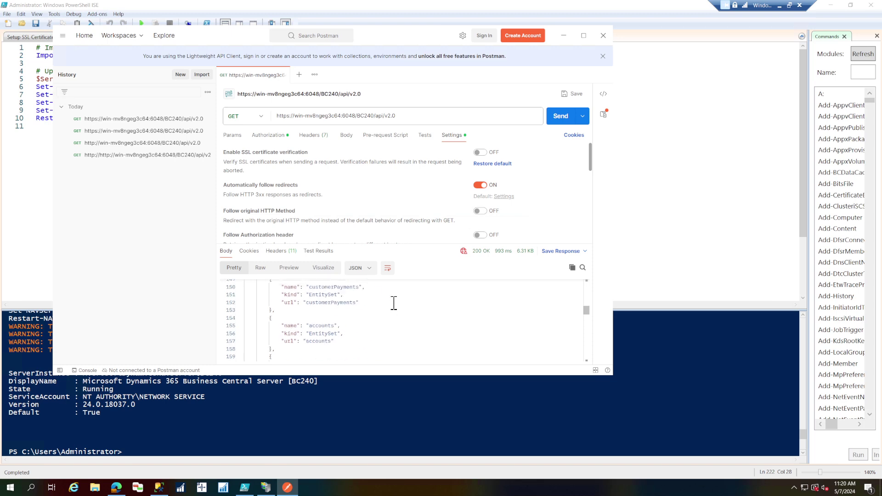
Step: Return from Postman to the PowerShell ISE script and review the SOAP and OData enabling lines and their SSL counterparts
{"action": "left_click", "coordinate": [563, 36]}
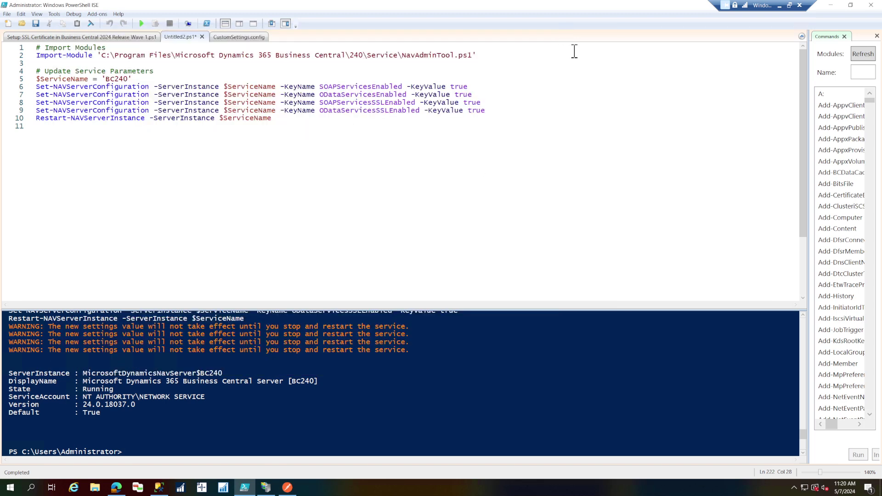
{"action": "left_click", "coordinate": [850, 4]}
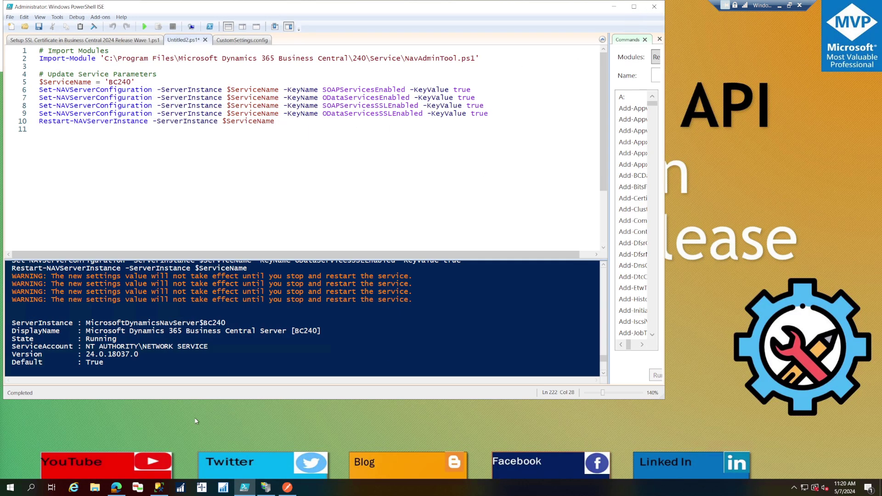
{"action": "left_click_drag", "start_coordinate": [424, 11], "coordinate": [512, 42]}
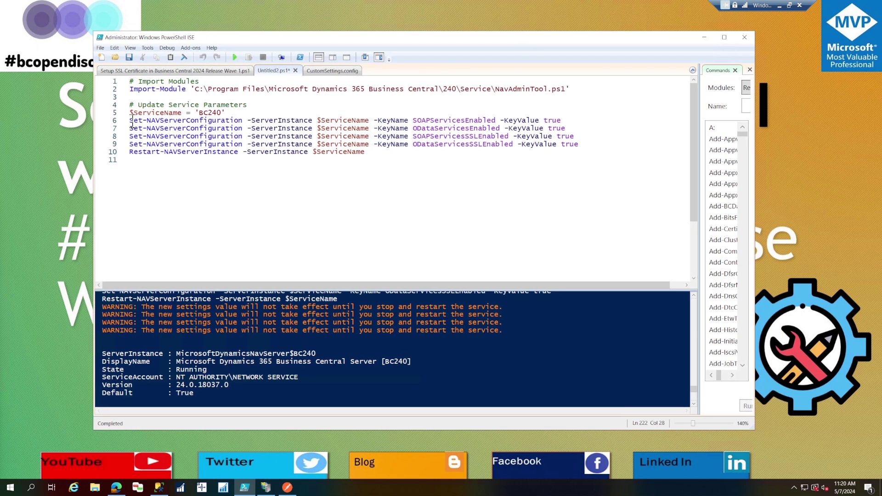
{"action": "left_click_drag", "start_coordinate": [131, 121], "coordinate": [581, 130]}
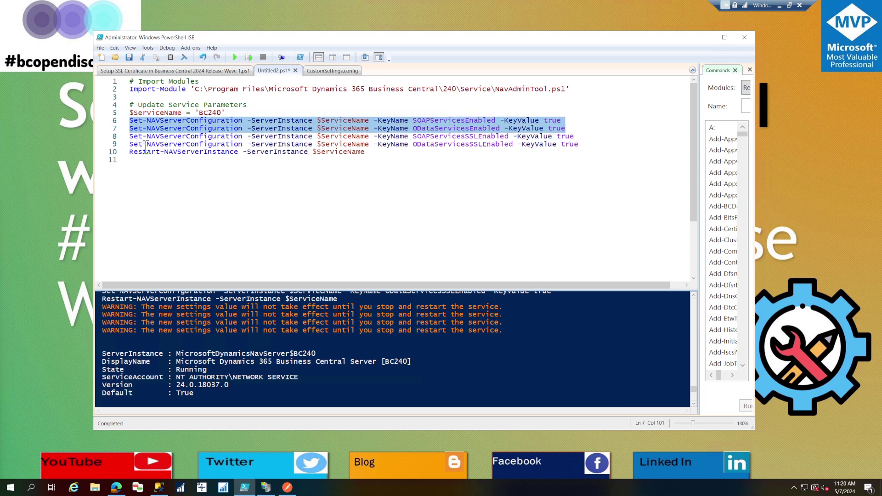
{"action": "left_click", "coordinate": [587, 146]}
{"action": "left_click", "coordinate": [583, 131], "text": "shift"}
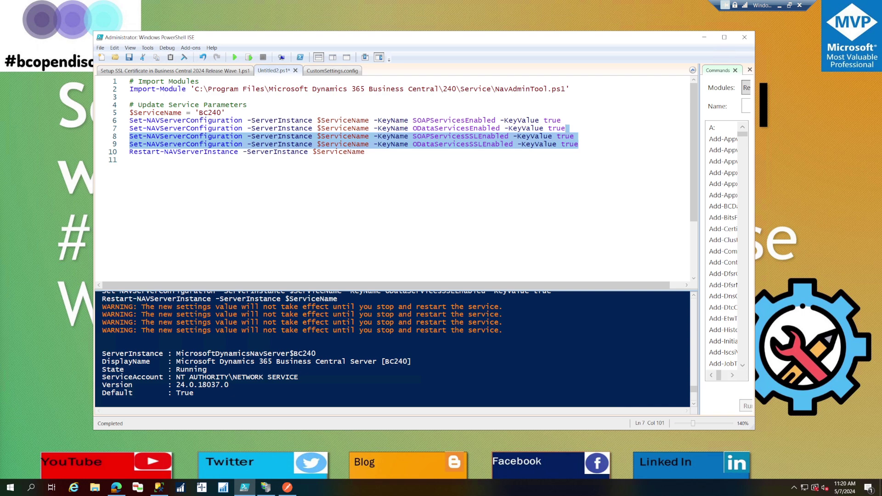
Step: Switch to the browser article on "HTTP could not register URL" and read its error message and Cause section
{"action": "key", "text": "alt+Tab"}
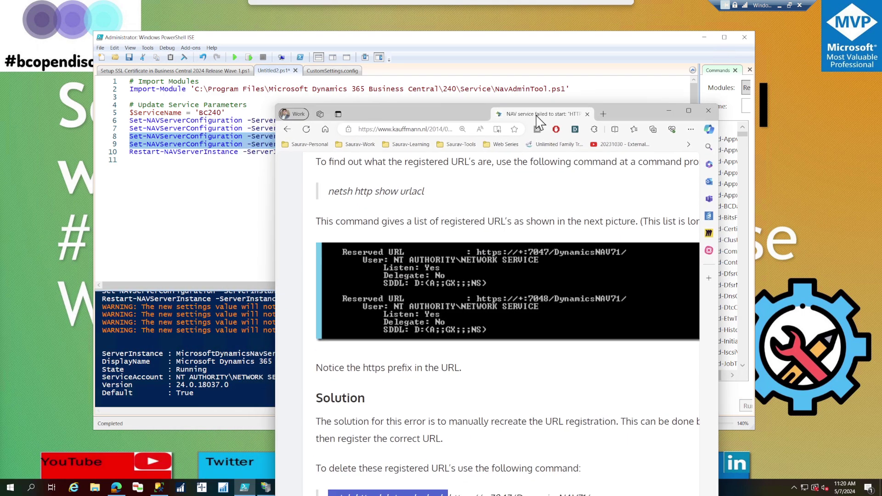
{"action": "double_click", "coordinate": [543, 117]}
{"action": "scroll", "coordinate": [236, 247], "scroll_direction": "up", "scroll_amount": 15}
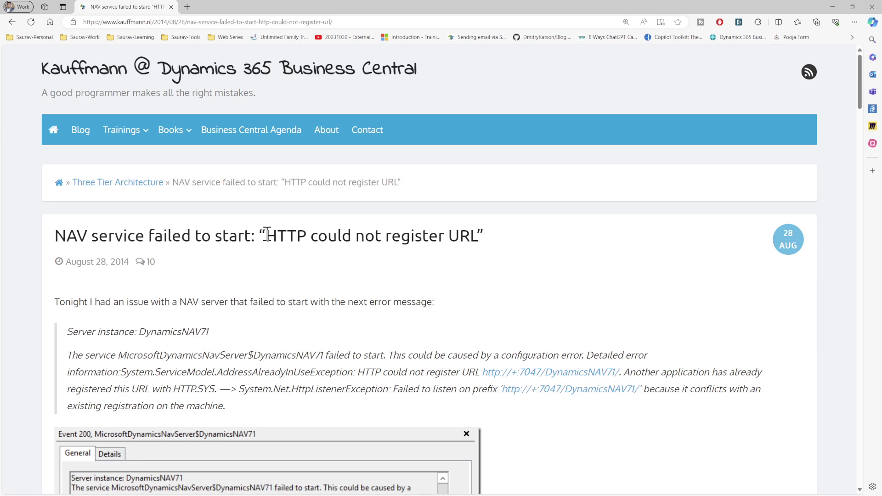
{"action": "scroll", "coordinate": [267, 234], "scroll_direction": "down", "scroll_amount": 4}
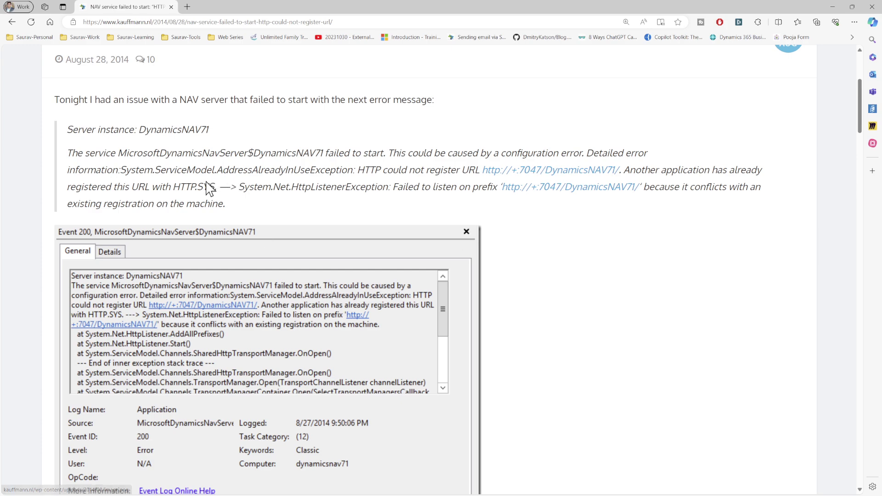
{"action": "scroll", "coordinate": [206, 323], "scroll_direction": "down", "scroll_amount": 9}
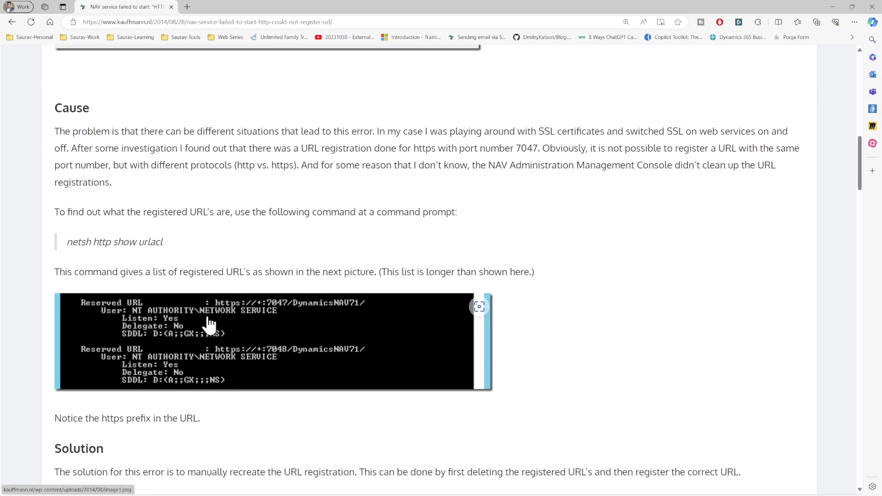
{"action": "scroll", "coordinate": [86, 237], "scroll_direction": "up", "scroll_amount": 5}
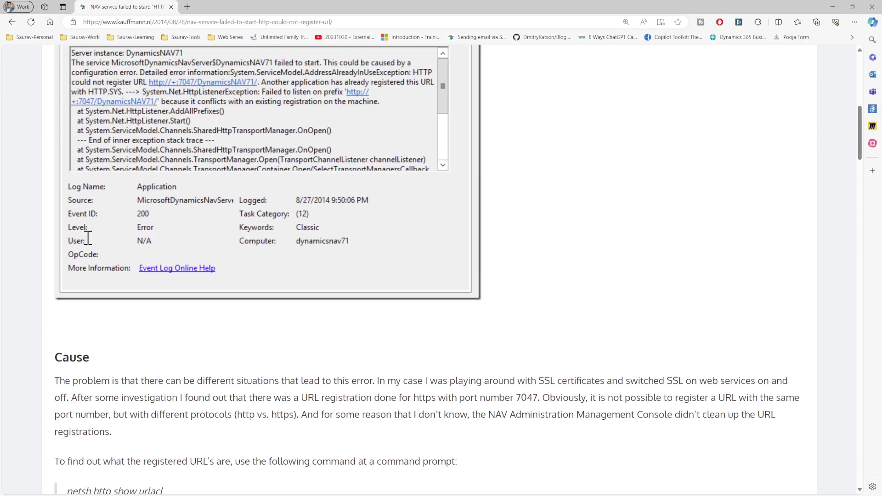
{"action": "scroll", "coordinate": [88, 237], "scroll_direction": "down", "scroll_amount": 1}
{"action": "left_click_drag", "start_coordinate": [54, 334], "coordinate": [704, 334]}
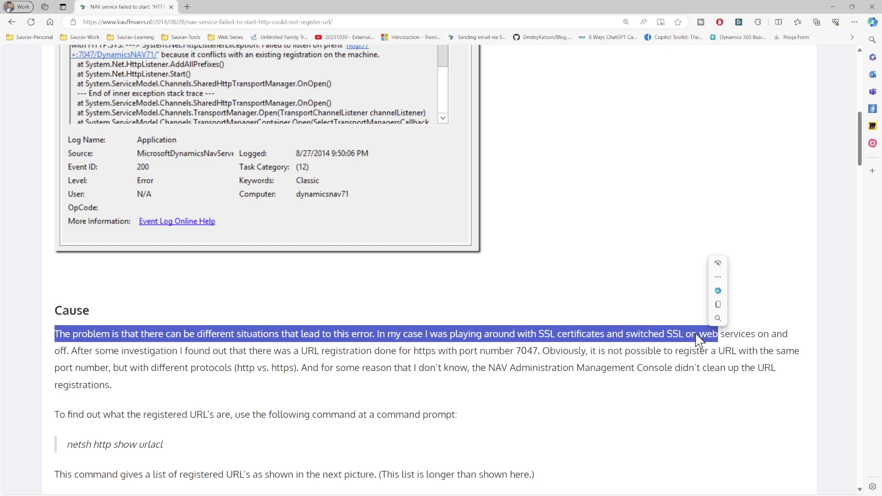
{"action": "triple_click", "coordinate": [547, 340]}
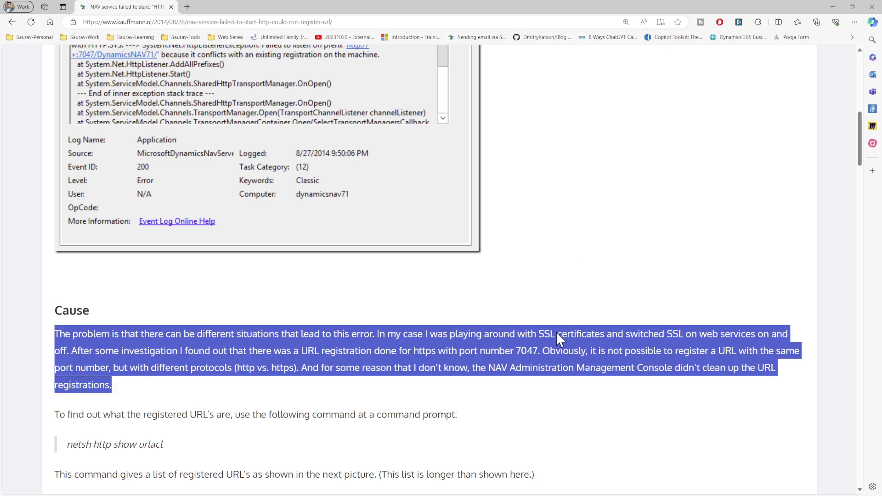
{"action": "double_click", "coordinate": [199, 352]}
{"action": "left_click_drag", "start_coordinate": [200, 352], "coordinate": [378, 363]}
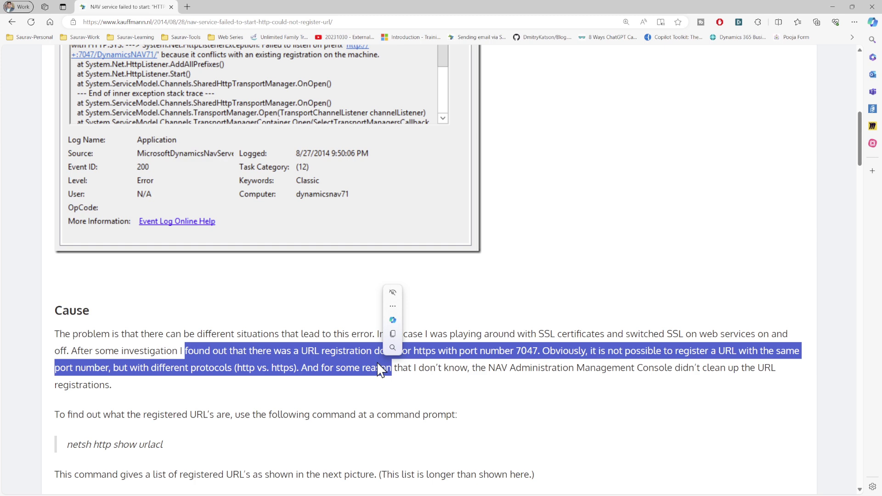
{"action": "scroll", "coordinate": [378, 368], "scroll_direction": "down", "scroll_amount": 3}
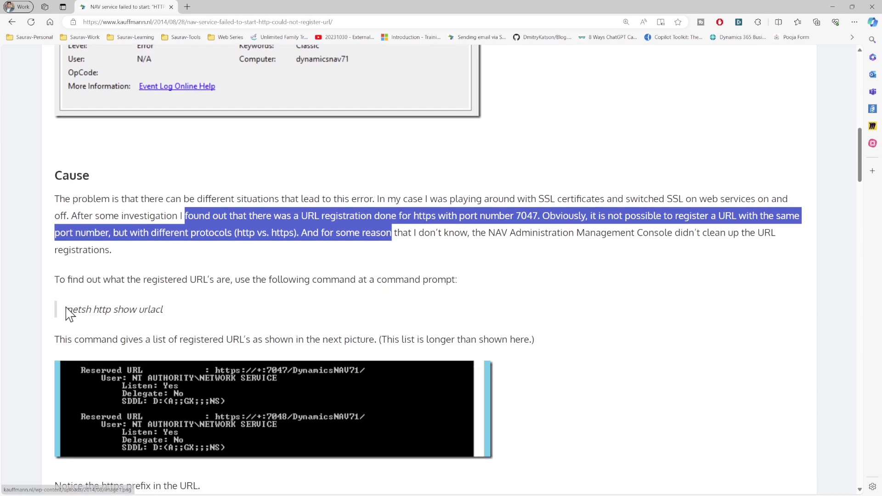
Step: Copy the command netsh http show urlacl from the article and run it in a new Command Prompt
{"action": "left_click_drag", "start_coordinate": [67, 310], "coordinate": [175, 317]}
{"action": "key", "text": "ctrl+c"}
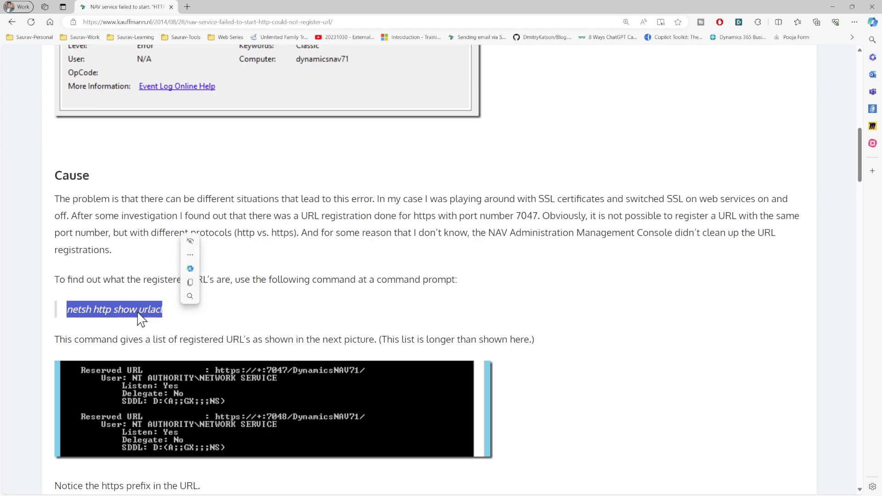
{"action": "right_click", "coordinate": [141, 320]}
{"action": "left_click", "coordinate": [151, 373]}
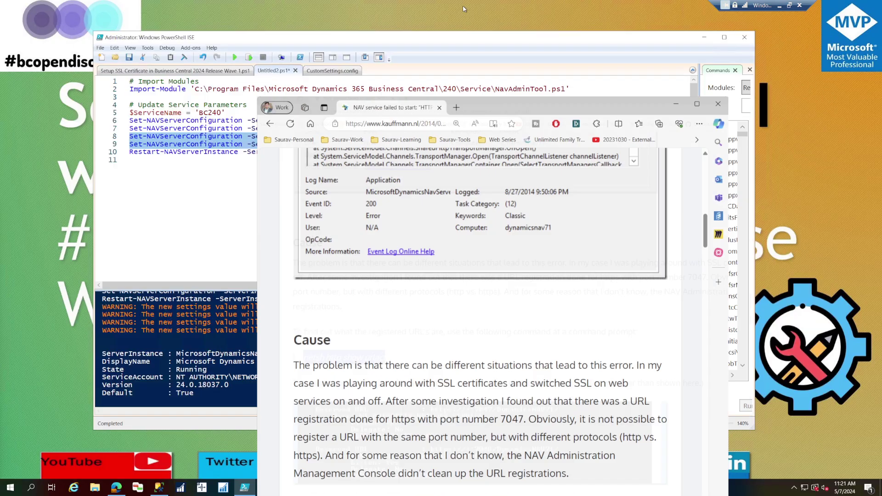
{"action": "left_click", "coordinate": [17, 490]}
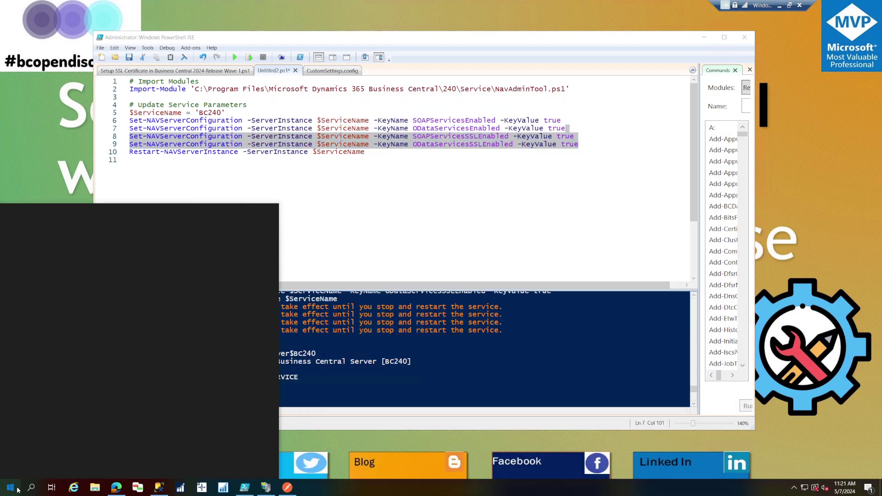
{"action": "type", "text": "cmd"}
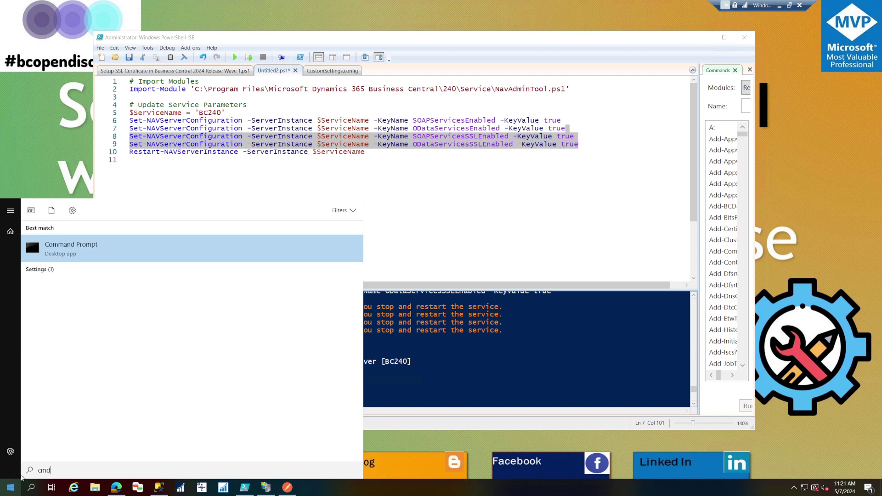
{"action": "key", "text": "Return"}
{"action": "right_click", "coordinate": [310, 188]}
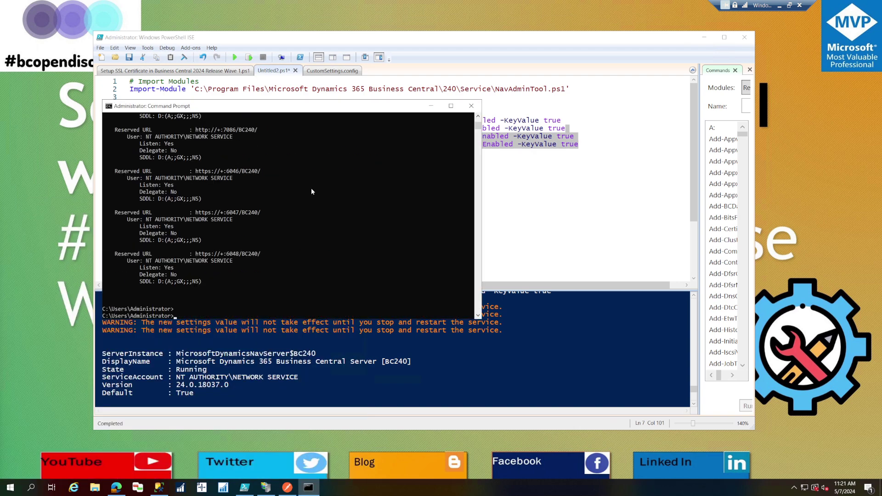
Step: Enlarge the Command Prompt window and examine the reserved HTTP and HTTPS URLs and ports of the BC240 instance
{"action": "scroll", "coordinate": [289, 284], "scroll_direction": "up", "scroll_amount": 20}
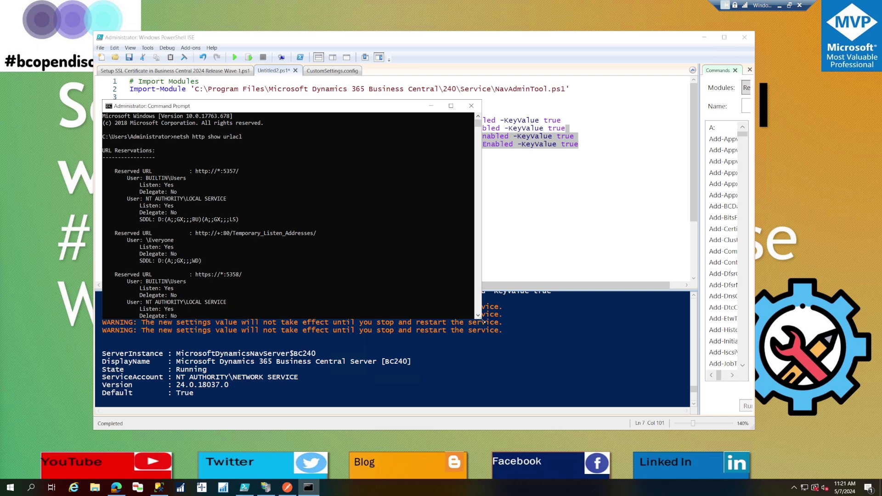
{"action": "left_click_drag", "start_coordinate": [481, 319], "coordinate": [630, 405]}
{"action": "scroll", "coordinate": [288, 243], "scroll_direction": "down", "scroll_amount": 9}
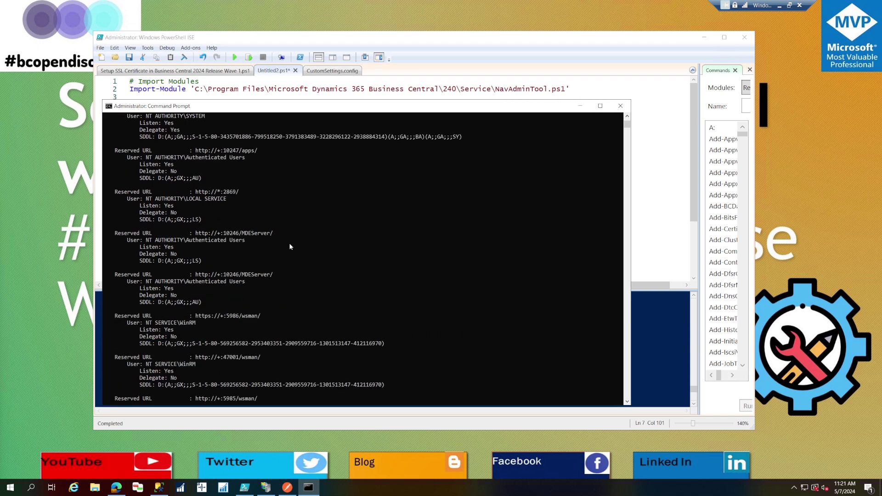
{"action": "scroll", "coordinate": [290, 247], "scroll_direction": "down", "scroll_amount": 10}
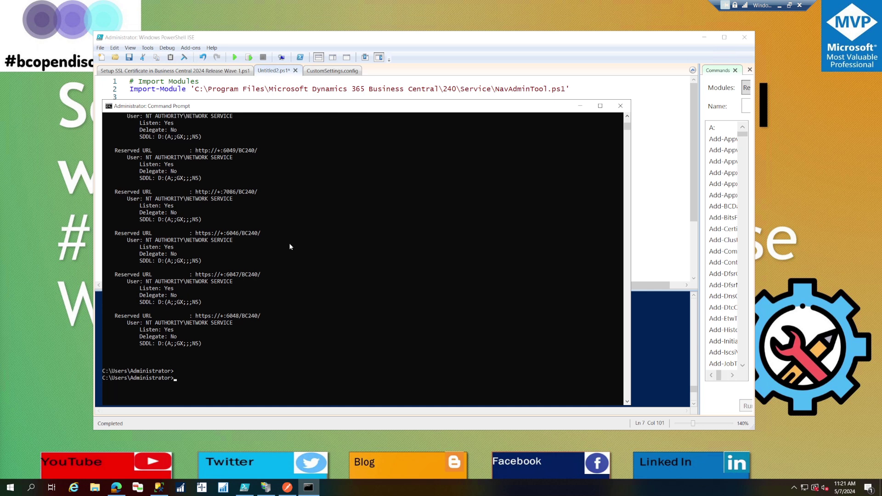
{"action": "scroll", "coordinate": [290, 247], "scroll_direction": "up", "scroll_amount": 1}
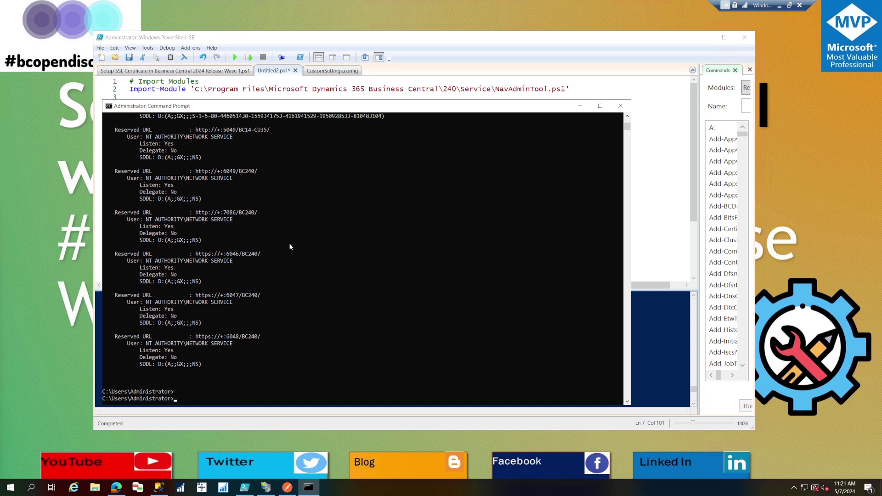
{"action": "scroll", "coordinate": [289, 246], "scroll_direction": "down", "scroll_amount": 1}
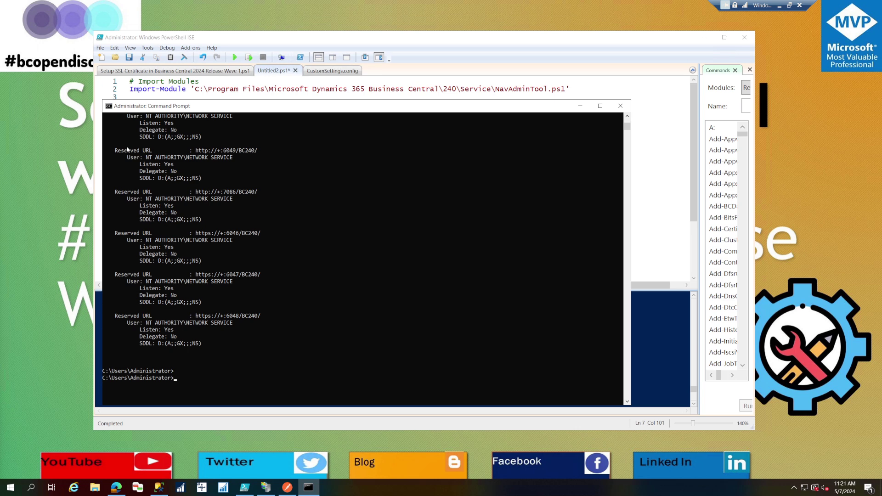
{"action": "double_click", "coordinate": [202, 152]}
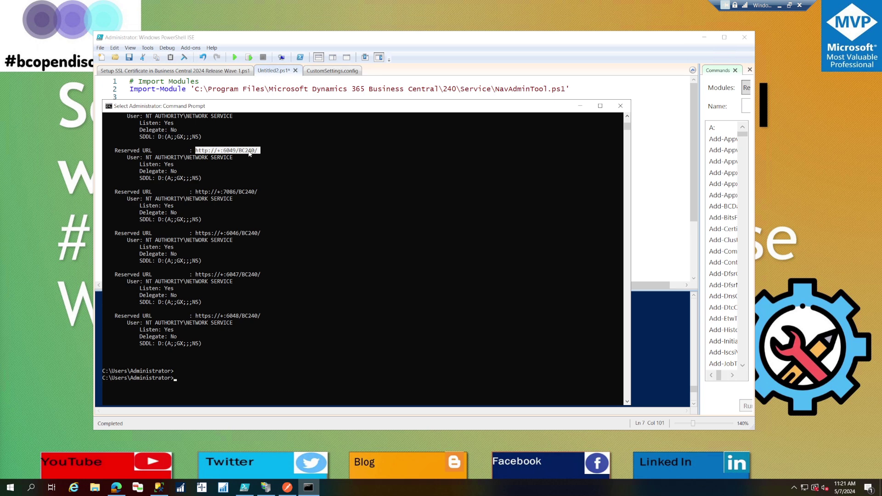
{"action": "double_click", "coordinate": [210, 193]}
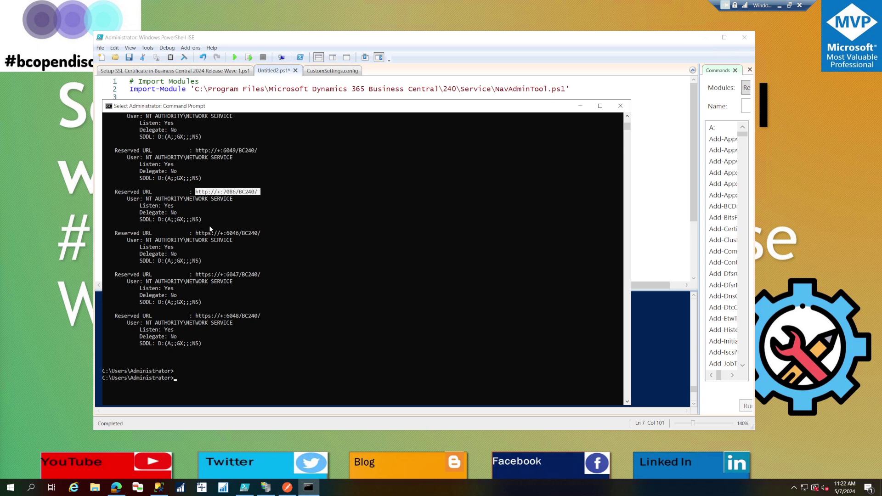
{"action": "double_click", "coordinate": [209, 233]}
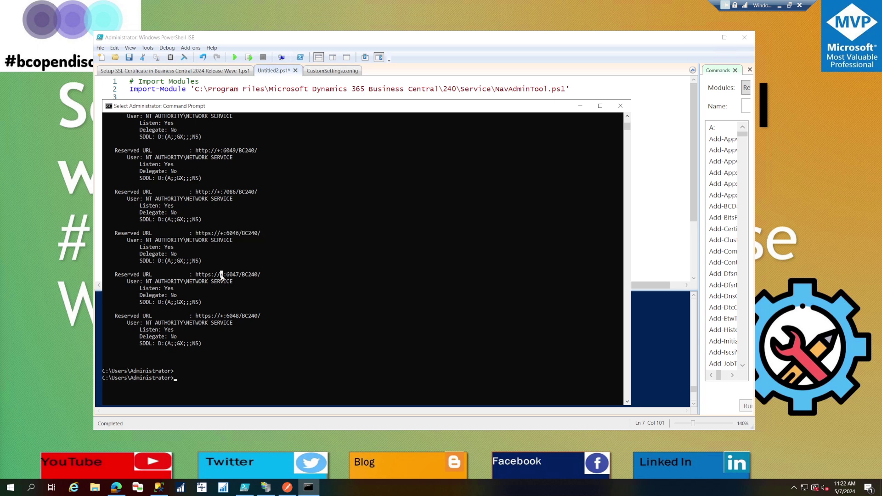
{"action": "double_click", "coordinate": [221, 275]}
{"action": "double_click", "coordinate": [232, 317]}
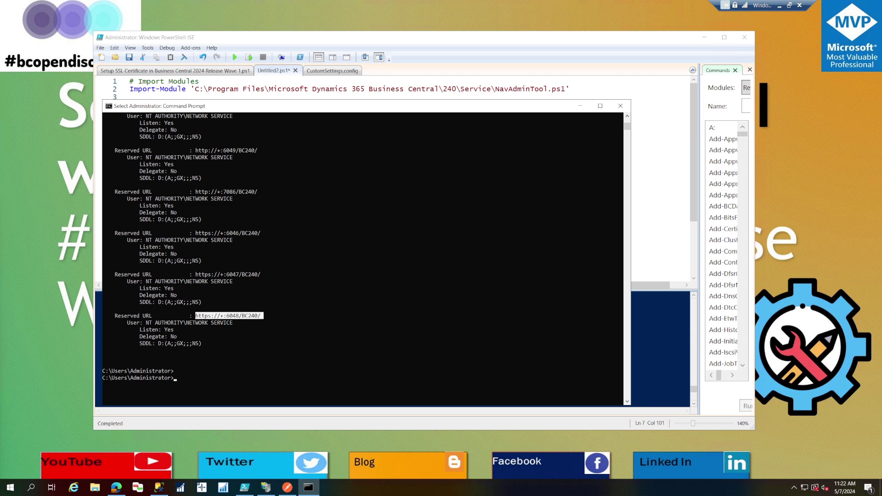
Step: Switch back to the browser article and study the Solution section's netsh http delete urlacl command and its url parameter
{"action": "key", "text": "alt+Tab"}
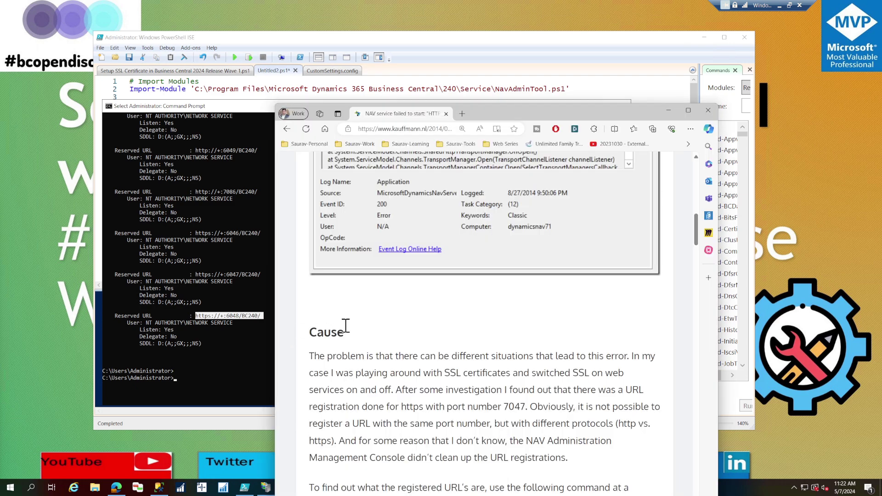
{"action": "double_click", "coordinate": [553, 116]}
{"action": "scroll", "coordinate": [267, 277], "scroll_direction": "down", "scroll_amount": 6}
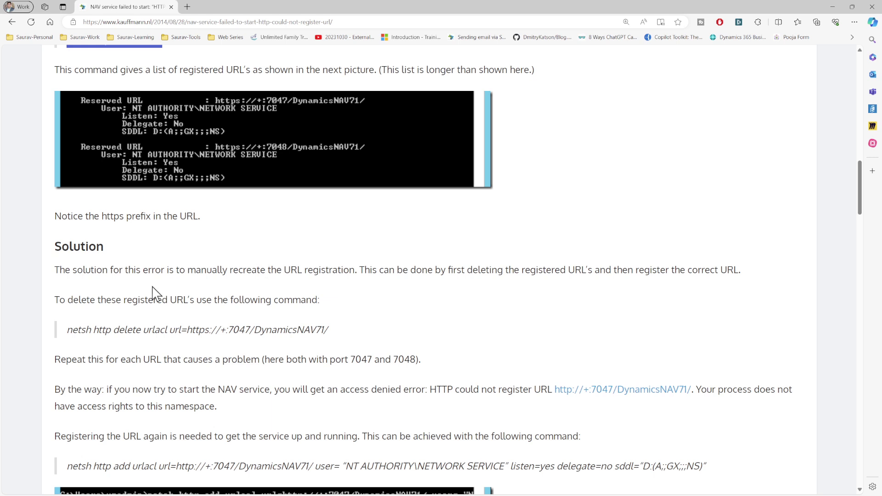
{"action": "double_click", "coordinate": [69, 250]}
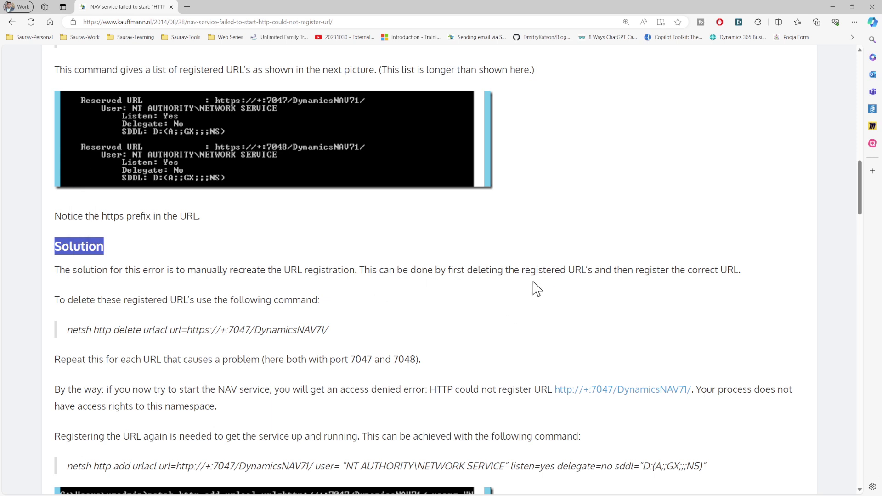
{"action": "triple_click", "coordinate": [73, 329]}
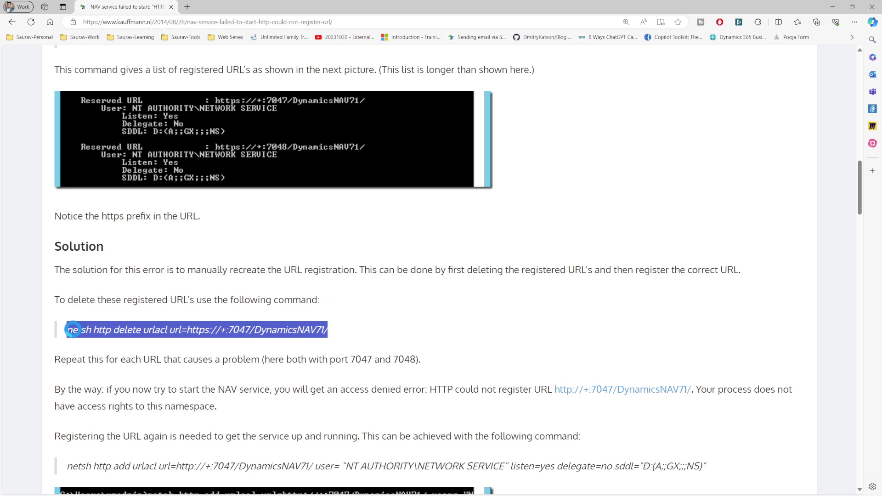
{"action": "double_click", "coordinate": [80, 330]}
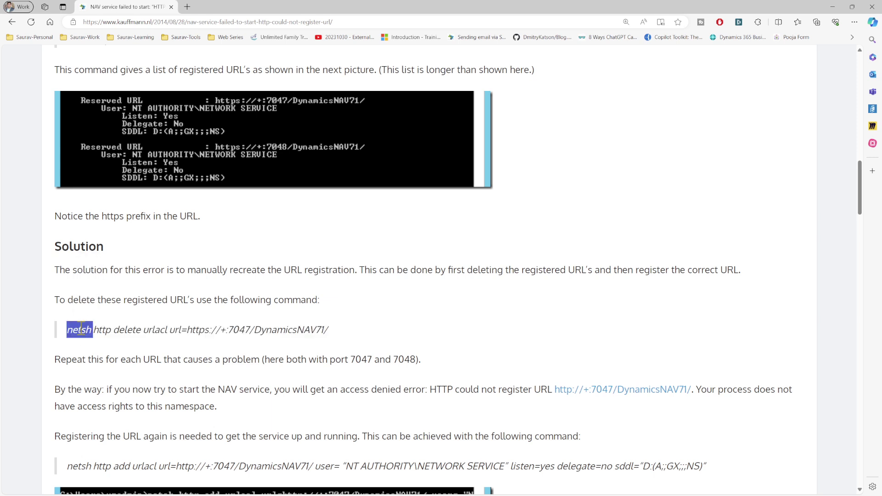
{"action": "left_click_drag", "start_coordinate": [81, 329], "coordinate": [169, 329]}
{"action": "double_click", "coordinate": [174, 329]}
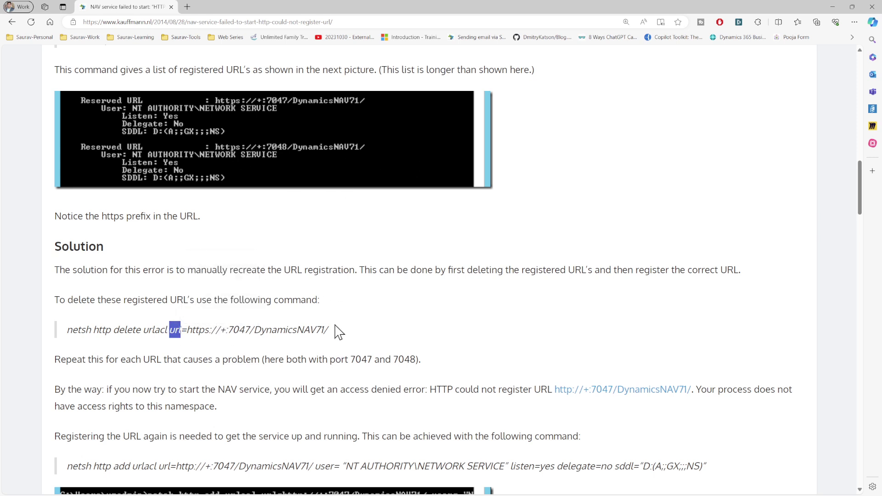
{"action": "left_click_drag", "start_coordinate": [334, 331], "coordinate": [207, 333]}
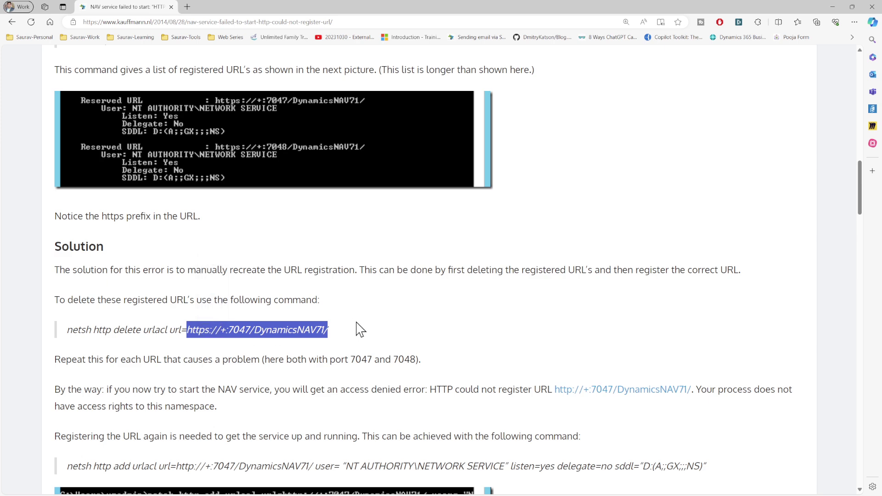
Step: Read the Solution section's netsh http add urlacl command for registering the URL again, then review the delete command above it
{"action": "scroll", "coordinate": [361, 329], "scroll_direction": "down", "scroll_amount": 3}
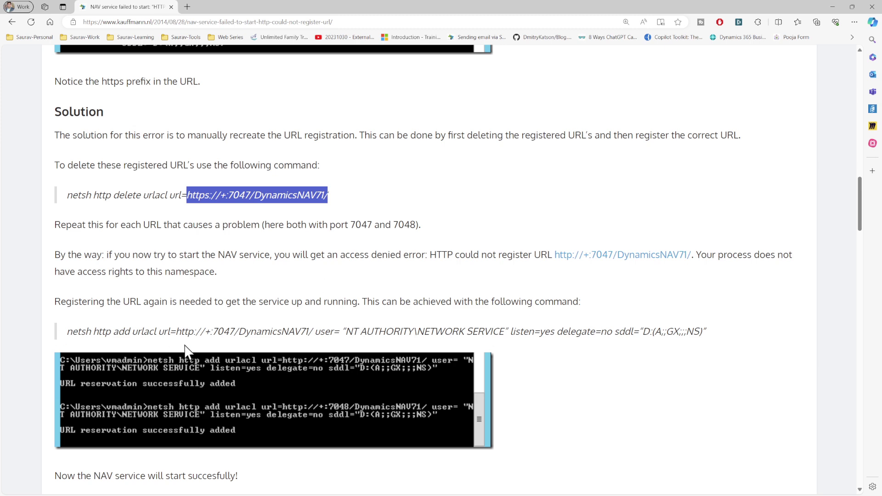
{"action": "triple_click", "coordinate": [374, 334]}
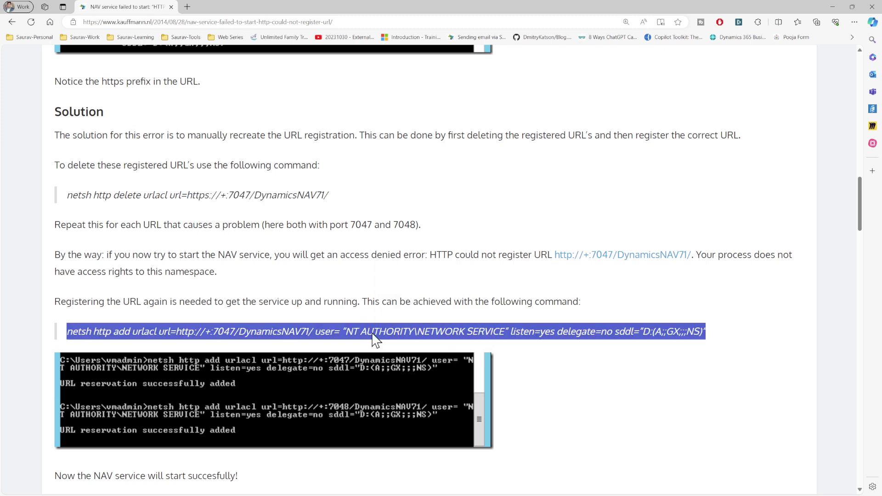
{"action": "scroll", "coordinate": [372, 337], "scroll_direction": "down", "scroll_amount": 2}
{"action": "scroll", "coordinate": [373, 333], "scroll_direction": "up", "scroll_amount": 2}
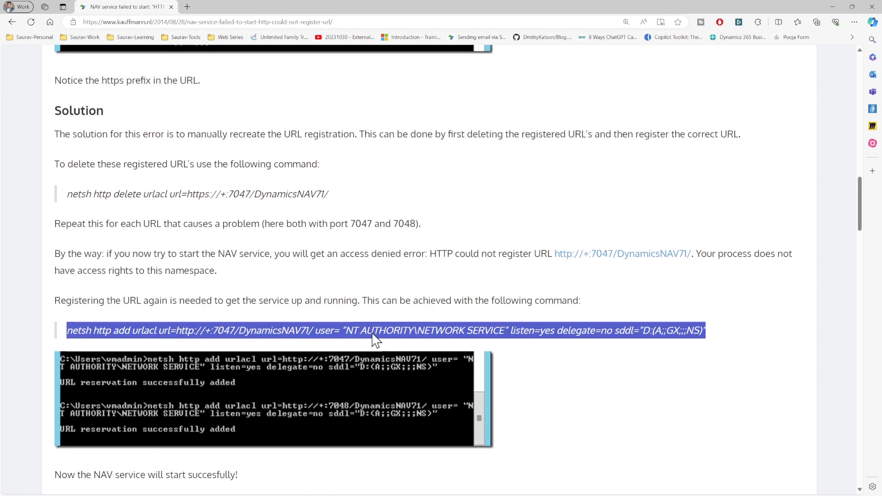
{"action": "scroll", "coordinate": [380, 322], "scroll_direction": "up", "scroll_amount": 3}
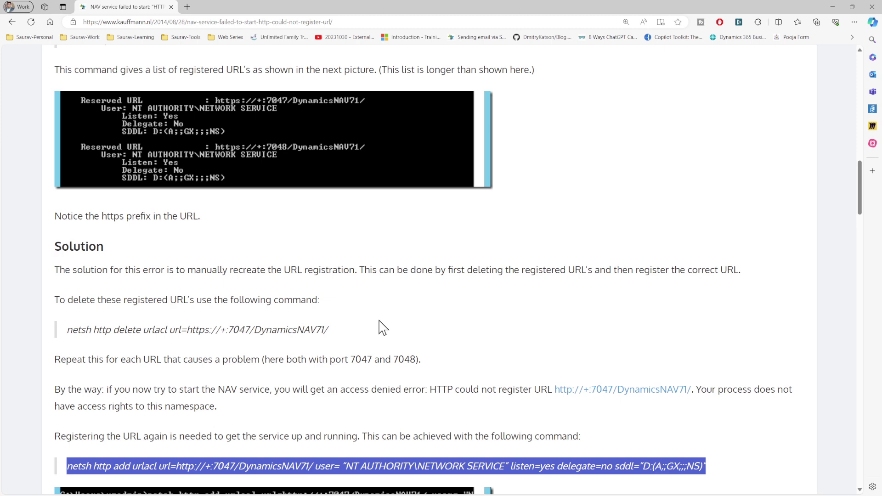
Step: Minimize the browser article and the Command Prompt, and return to the service configuration script in PowerShell ISE, at its Restart-NAVServerInstance line
{"action": "left_click", "coordinate": [832, 7]}
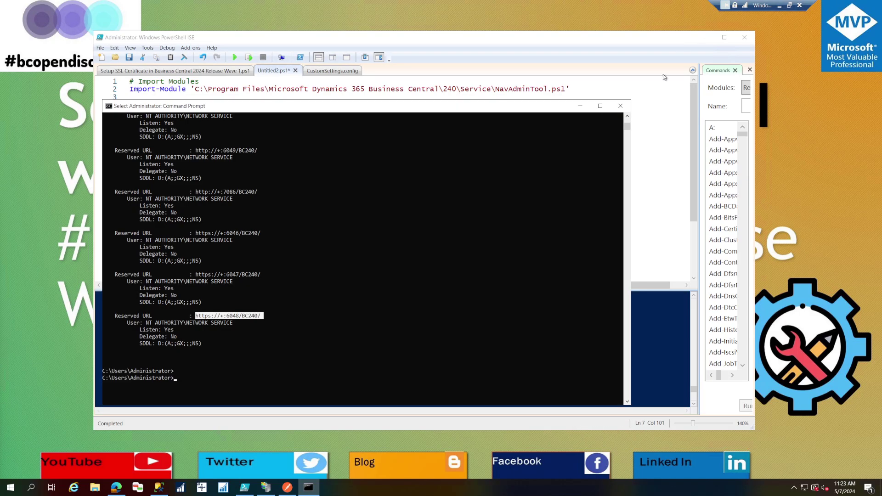
{"action": "left_click", "coordinate": [581, 104]}
{"action": "left_click", "coordinate": [417, 160]}
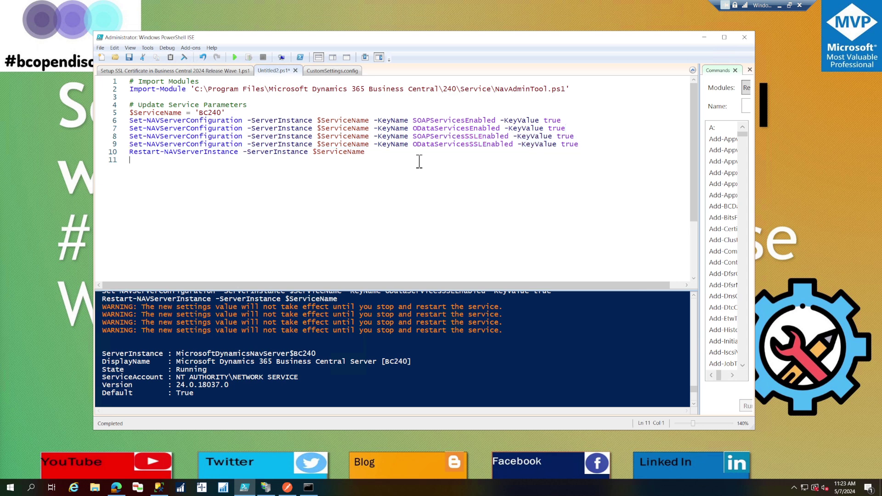
{"action": "double_click", "coordinate": [423, 154]}
{"action": "left_click", "coordinate": [423, 154]}
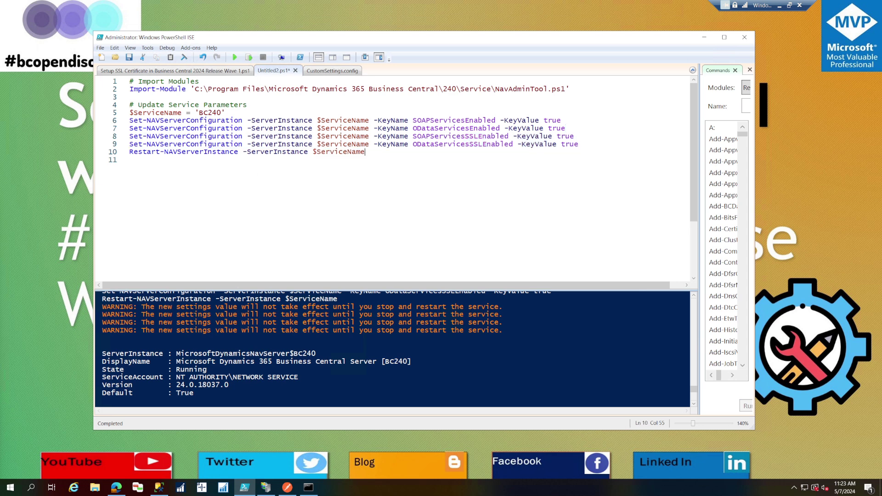